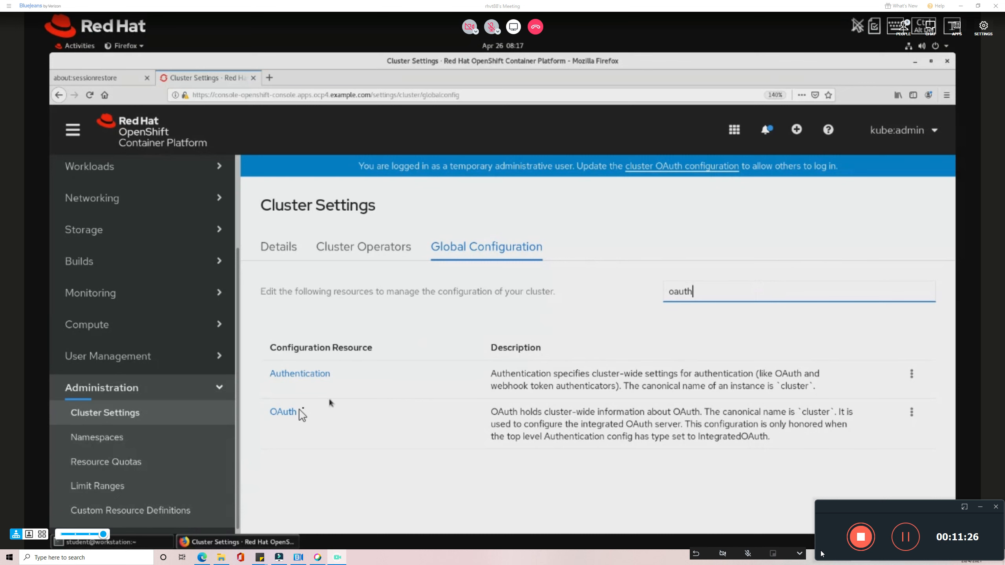
# Open the cluster OAuth resource's YAML and put the cursor on the empty 'spec: {}' line.
pyautogui.click(294, 413)
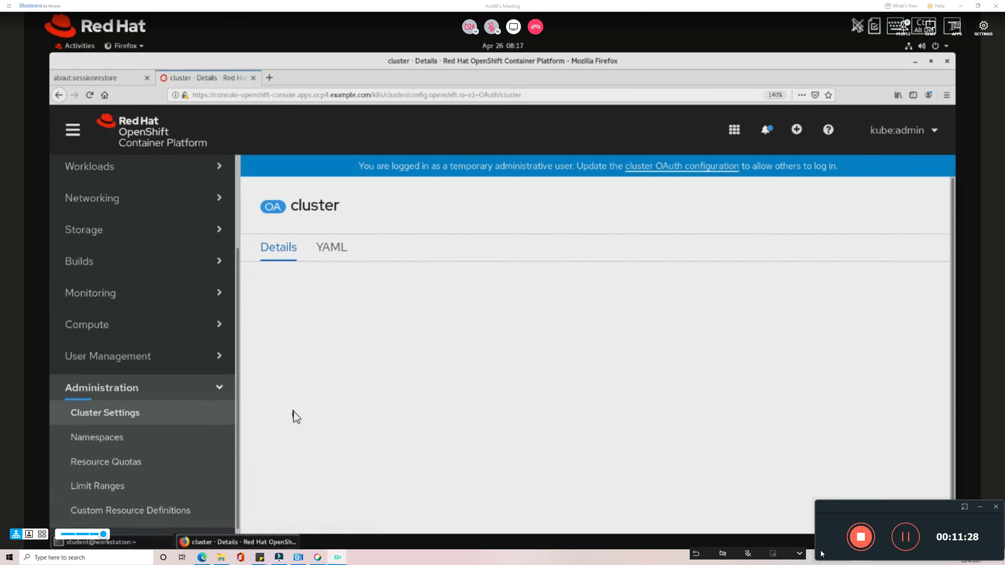
pyautogui.click(333, 277)
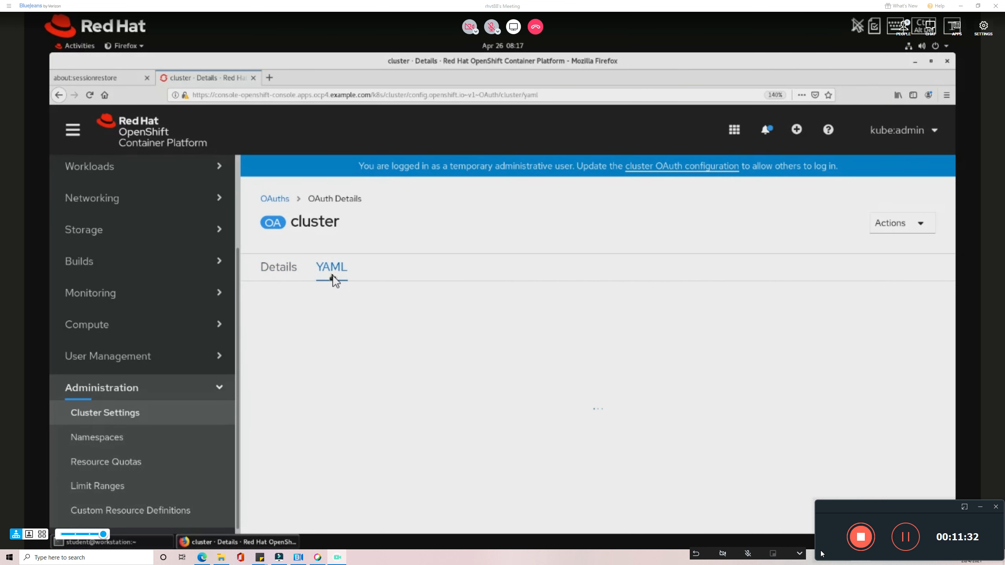
pyautogui.click(900, 233)
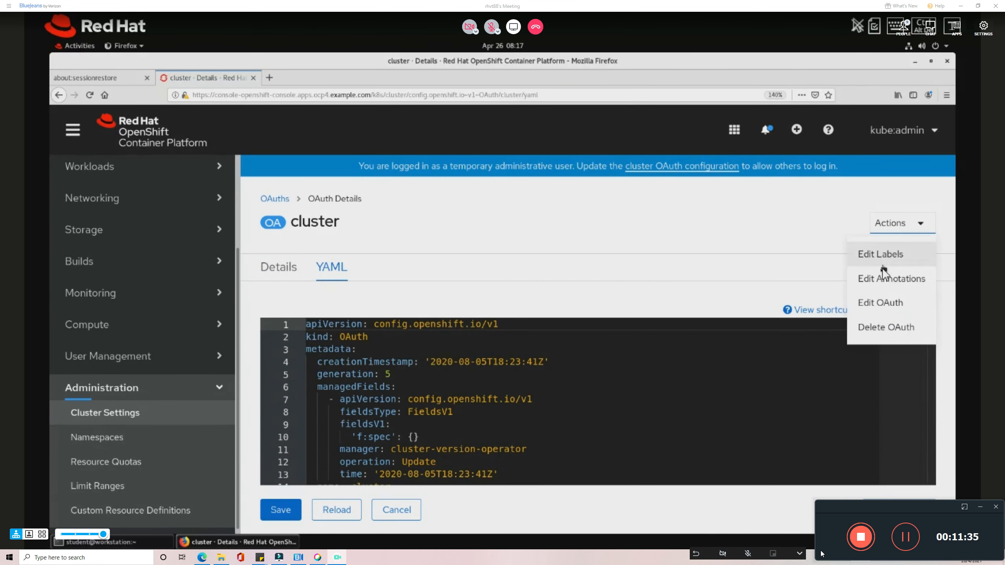
pyautogui.click(877, 305)
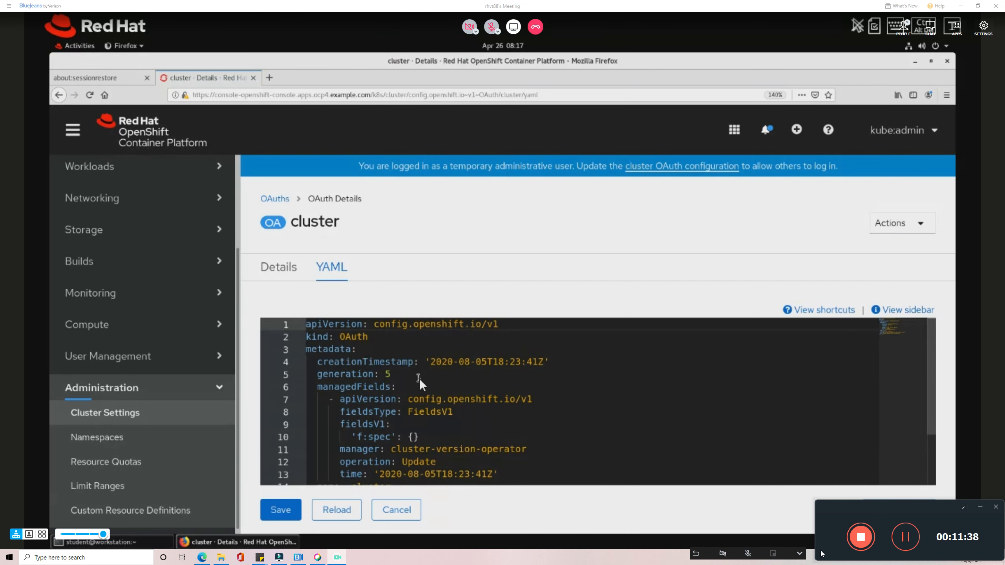
pyautogui.scroll(-1, 419, 379)
pyautogui.scroll(-1, 424, 399)
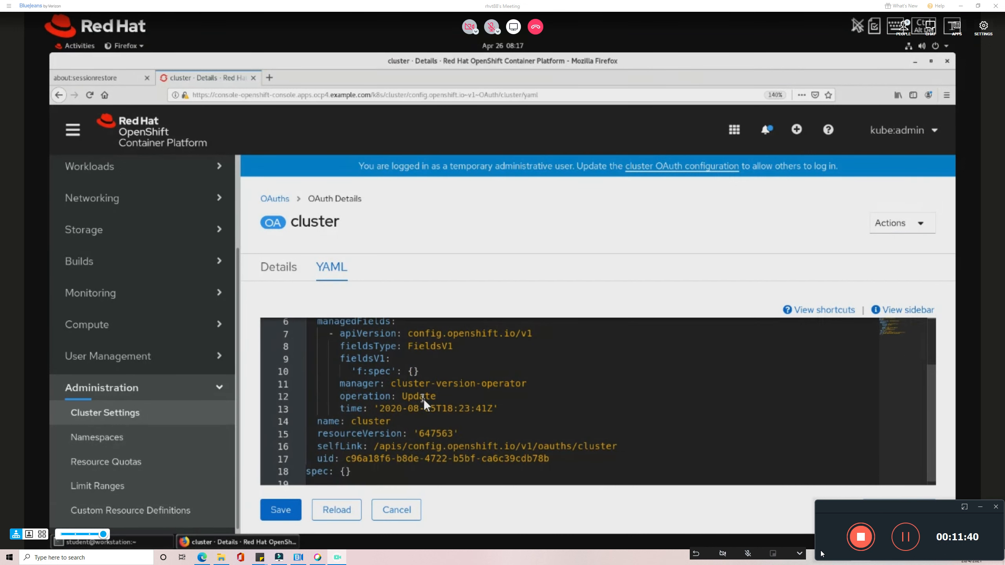
pyautogui.scroll(-2, 424, 399)
pyautogui.click(356, 472)
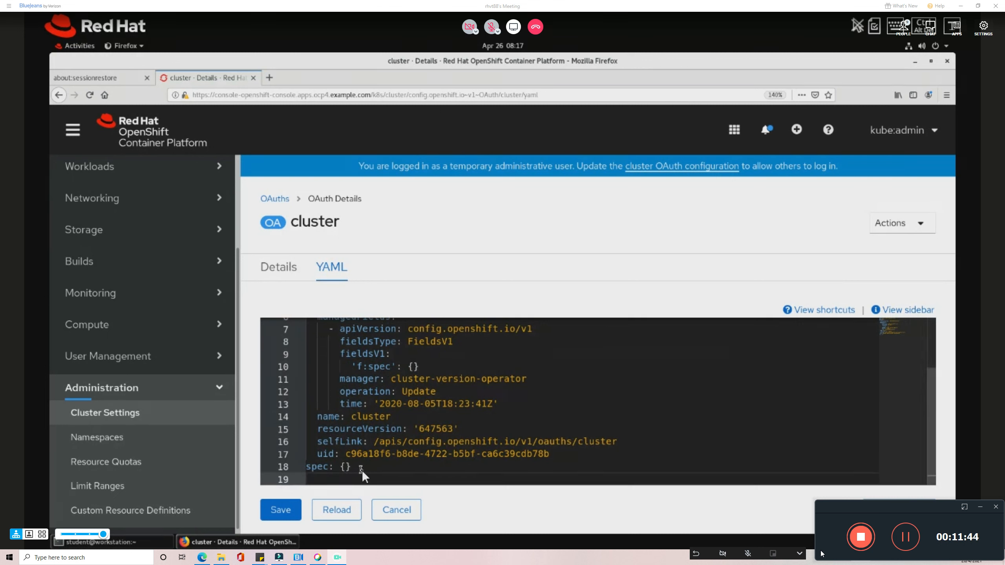
# Replace 'spec: {}' with an identityProviders list holding a '- name: my_second_IDP' entry.
pyautogui.press('BackSpace')
pyautogui.press('BackSpace')
pyautogui.press('BackSpace')
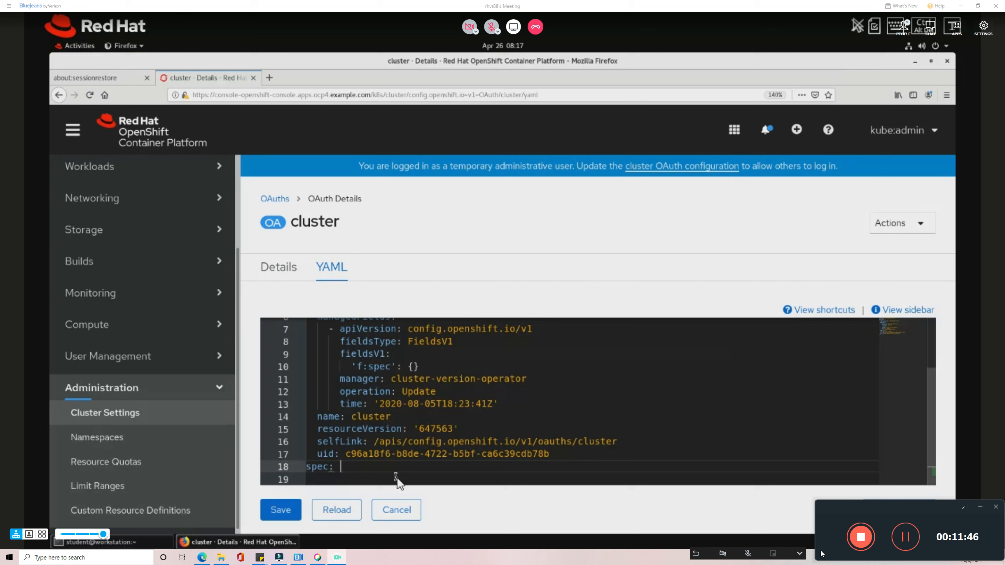
pyautogui.press('Return')
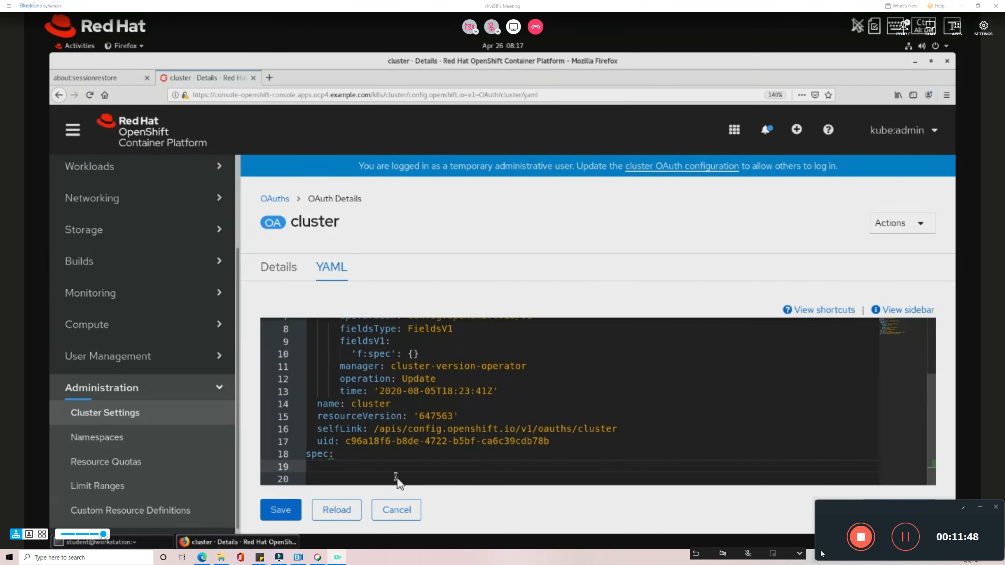
pyautogui.write('identityProviders:')
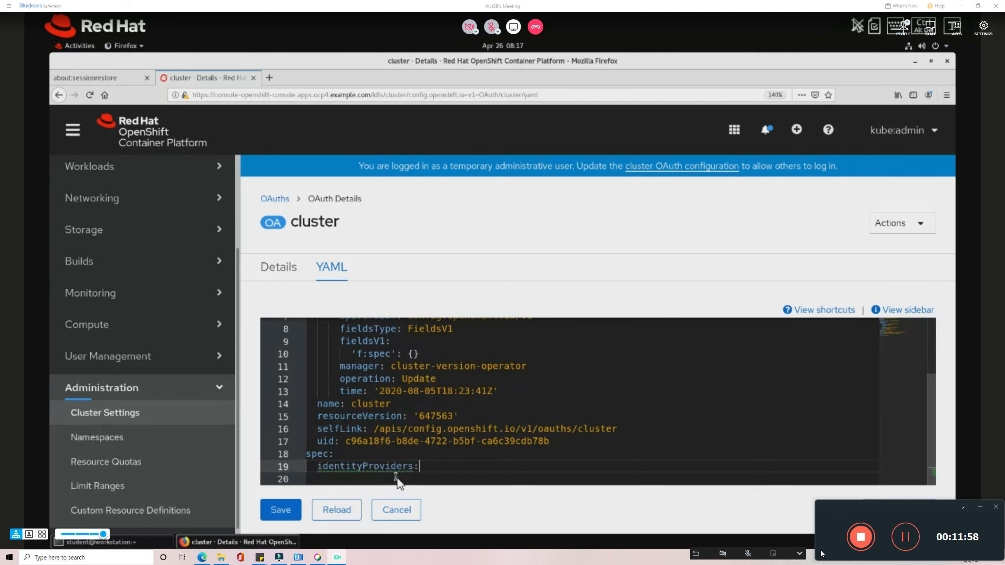
pyautogui.press('Return')
pyautogui.write('- name: ')
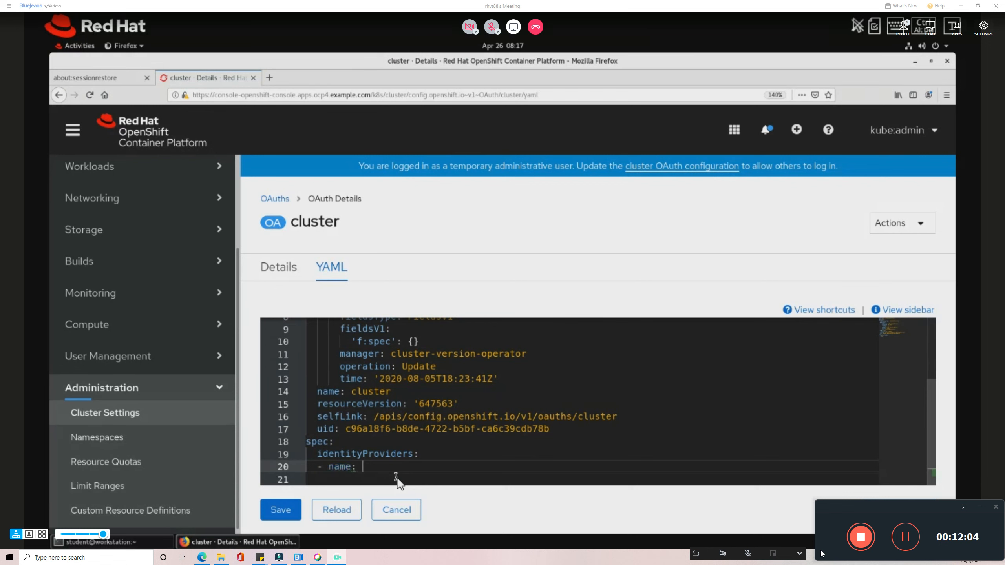
pyautogui.write('second IDP')
pyautogui.press('Left')
pyautogui.press('Left')
pyautogui.press('Left')
pyautogui.press('Left')
pyautogui.press('Left')
pyautogui.press('Left')
pyautogui.press('Left')
pyautogui.press('Left')
pyautogui.press('Left')
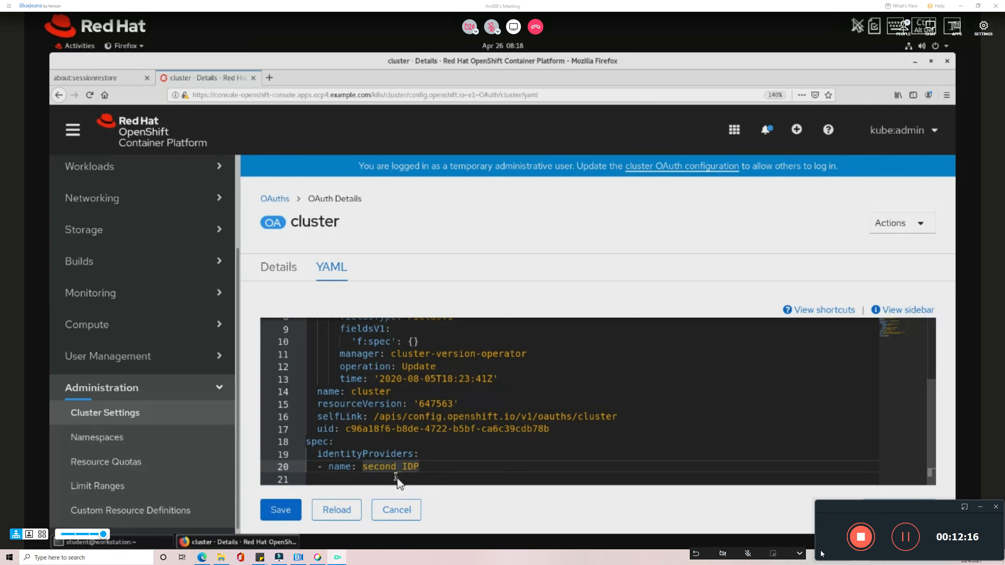
pyautogui.write('my_')
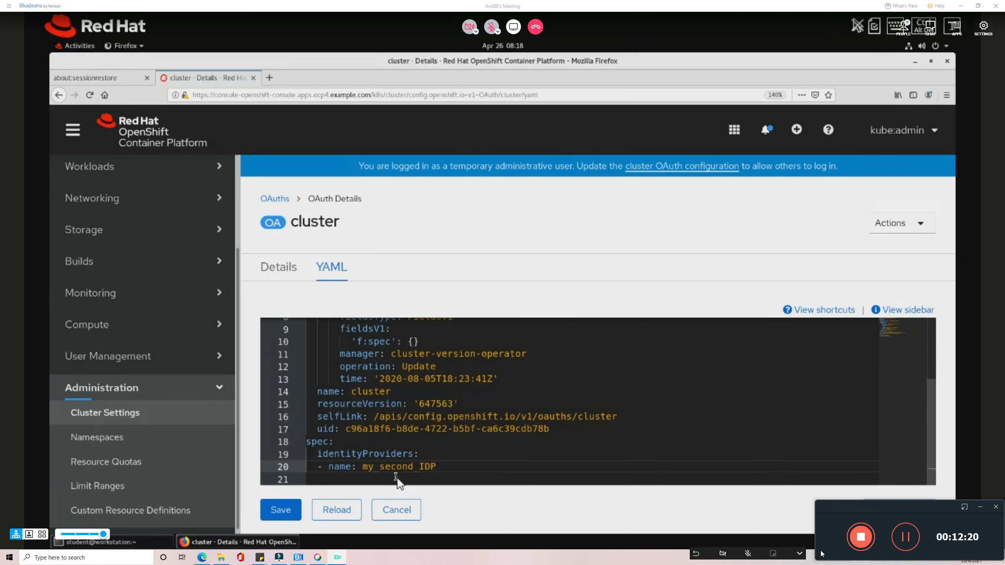
# Add 'mappingMethod: claim' under the my_second_IDP entry.
pyautogui.click(395, 478)
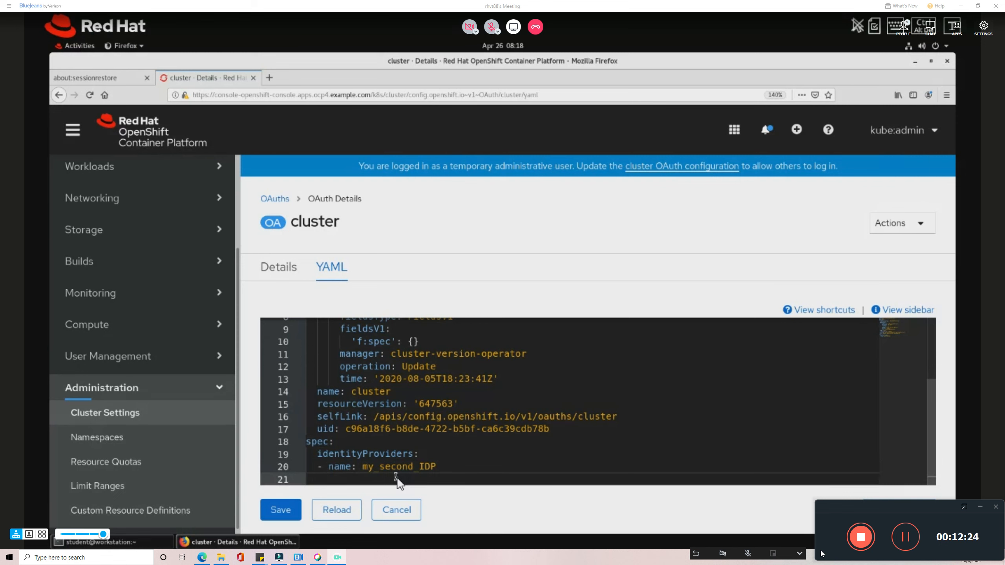
pyautogui.write('mappingMa')
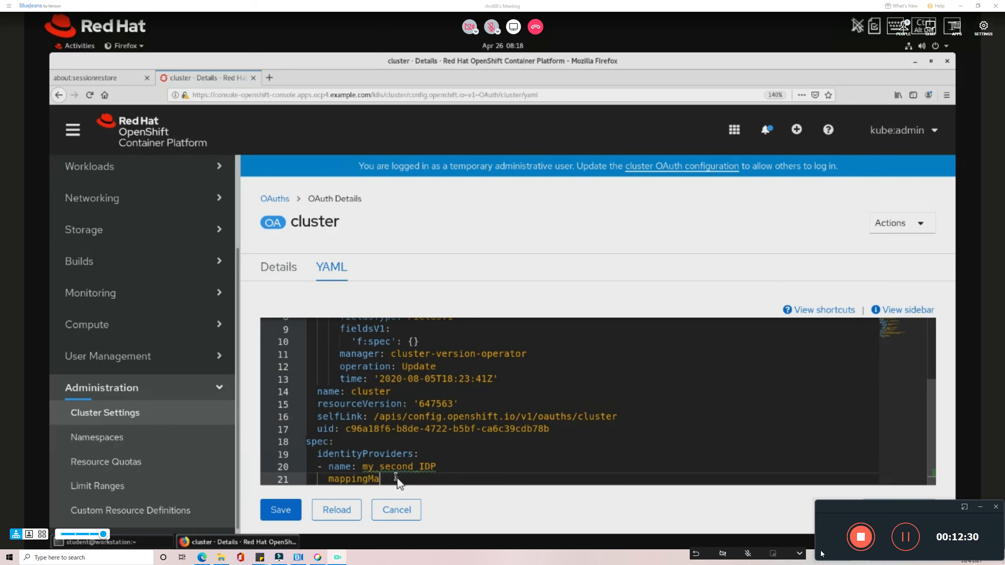
pyautogui.press('BackSpace')
pyautogui.write('ethod: claim')
pyautogui.press('Return')
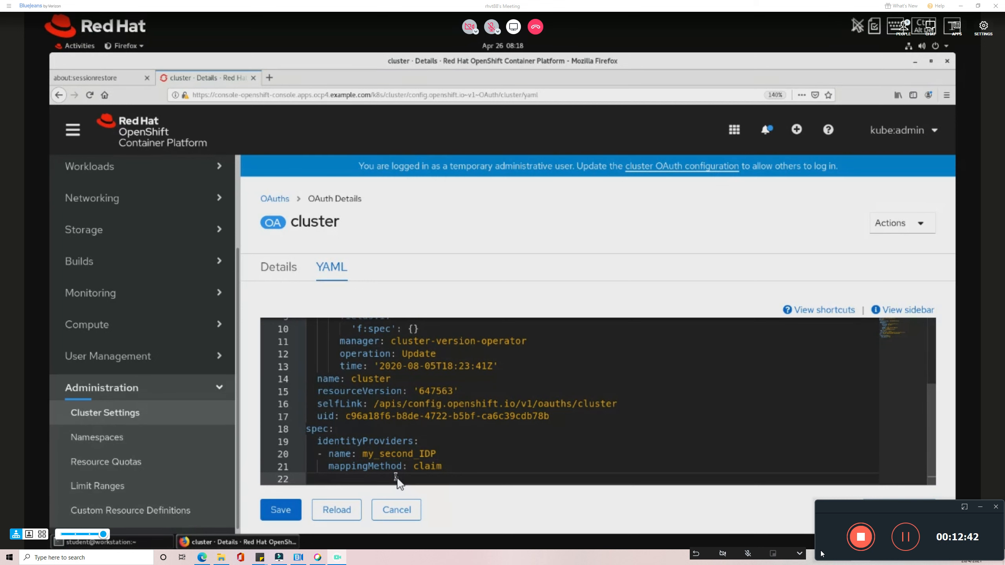
# Give my_second_IDP 'type: HTPasswd' and an htpasswd fileData block with 'name: mysecret'.
pyautogui.write('type: HTPasswd')
pyautogui.press('Return')
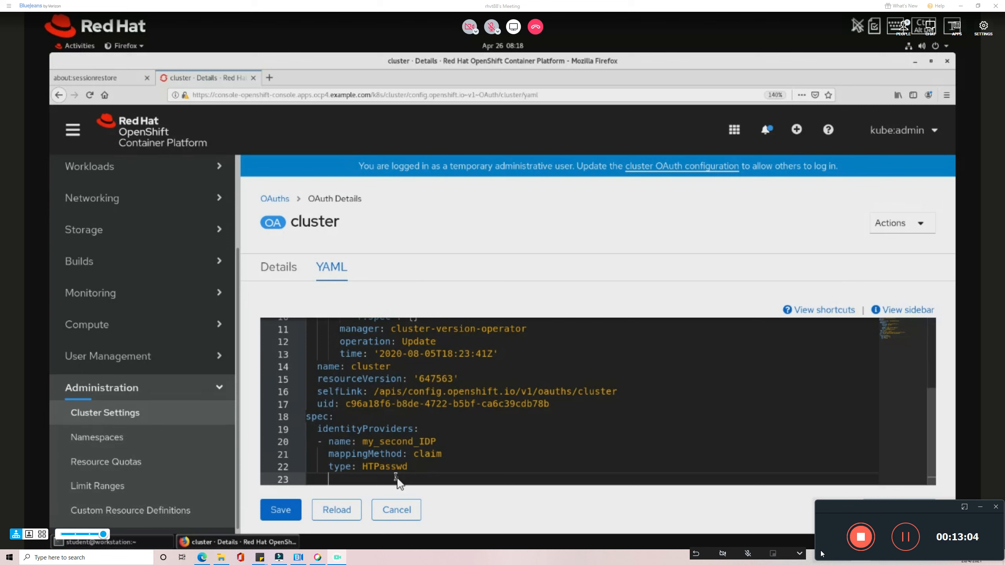
pyautogui.write('htpasswd:')
pyautogui.press('Return')
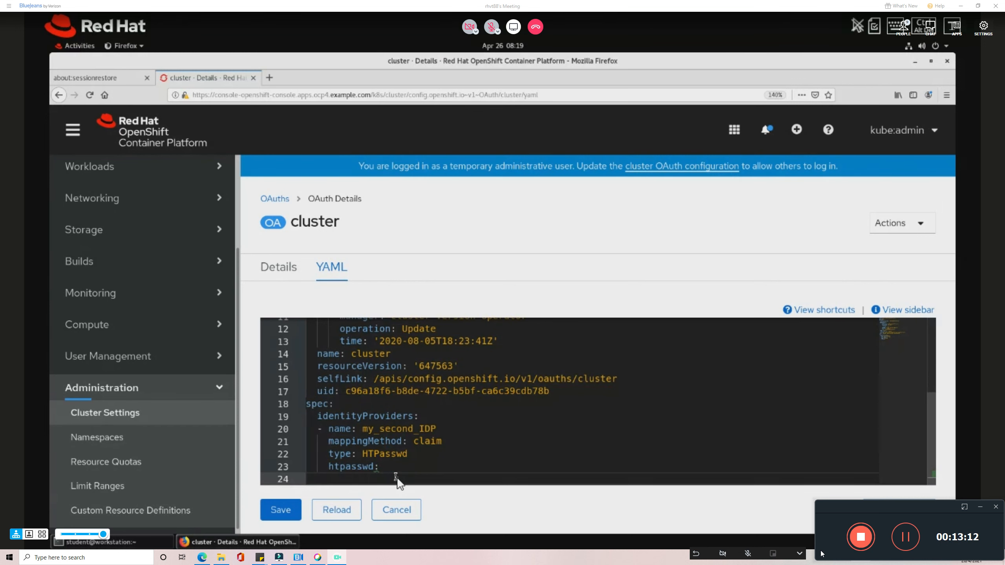
pyautogui.write('fileData:')
pyautogui.press('Return')
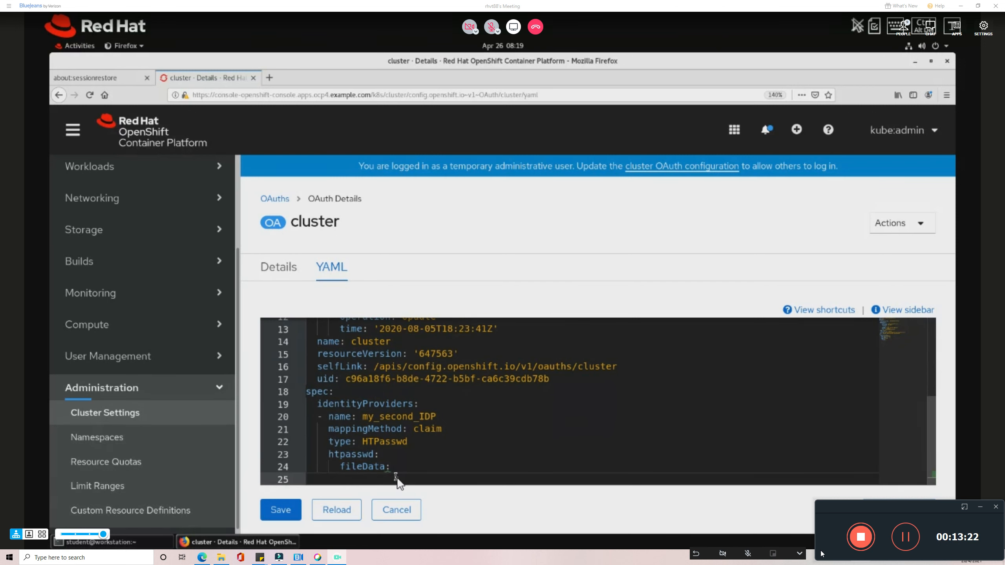
pyautogui.write('name: mysecret')
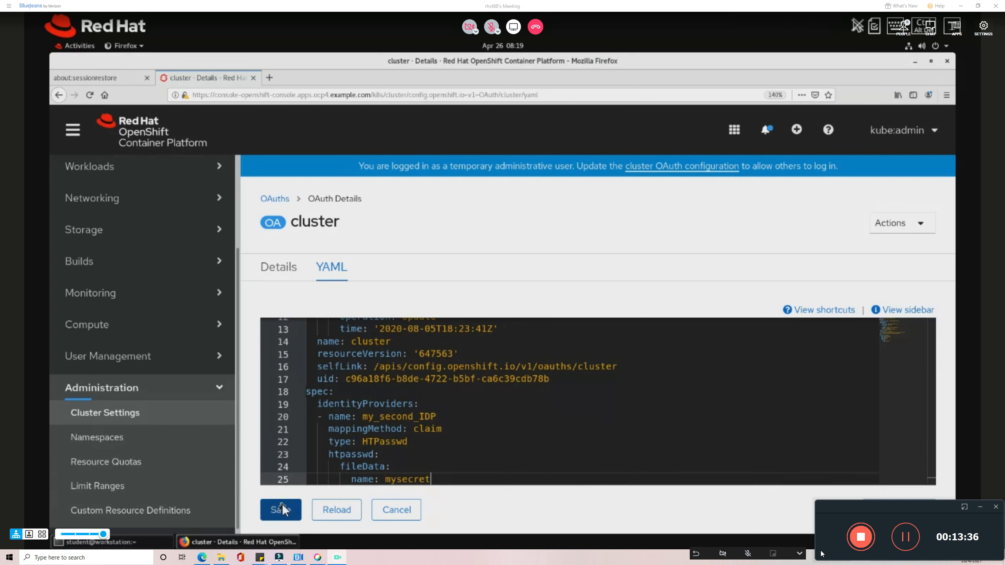
# Run 'watch oc get pods -n openshift-authentication' in the cleared terminal.
pyautogui.click(131, 545)
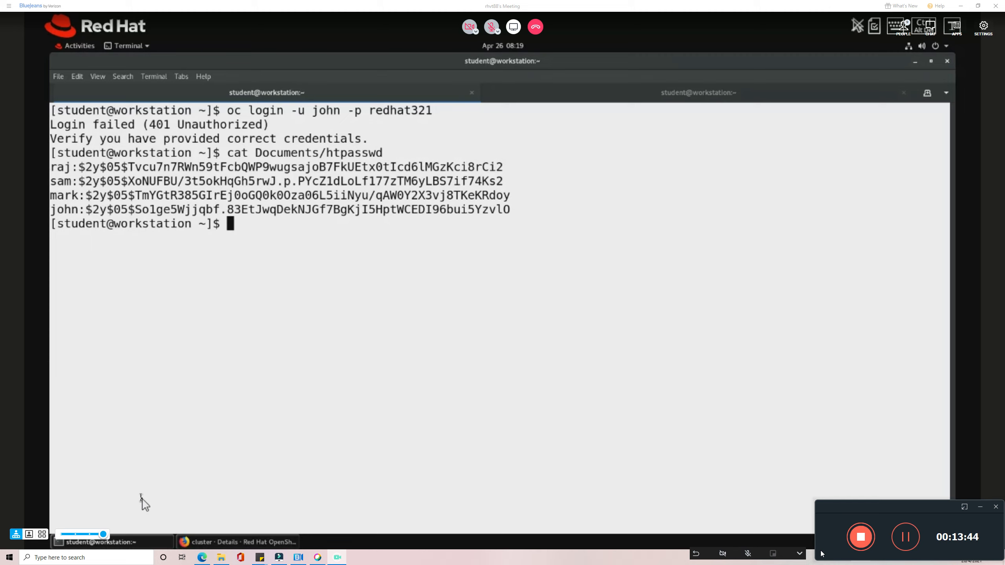
pyautogui.hotkey('ctrl', 'l')
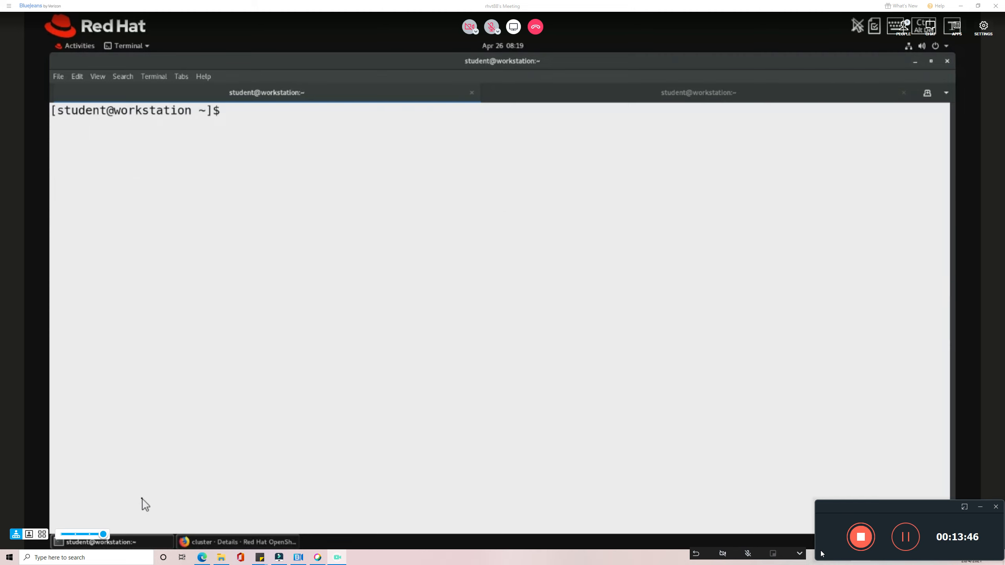
pyautogui.write('oc')
pyautogui.press('BackSpace')
pyautogui.press('BackSpace')
pyautogui.press('BackSpace')
pyautogui.write('watch oc')
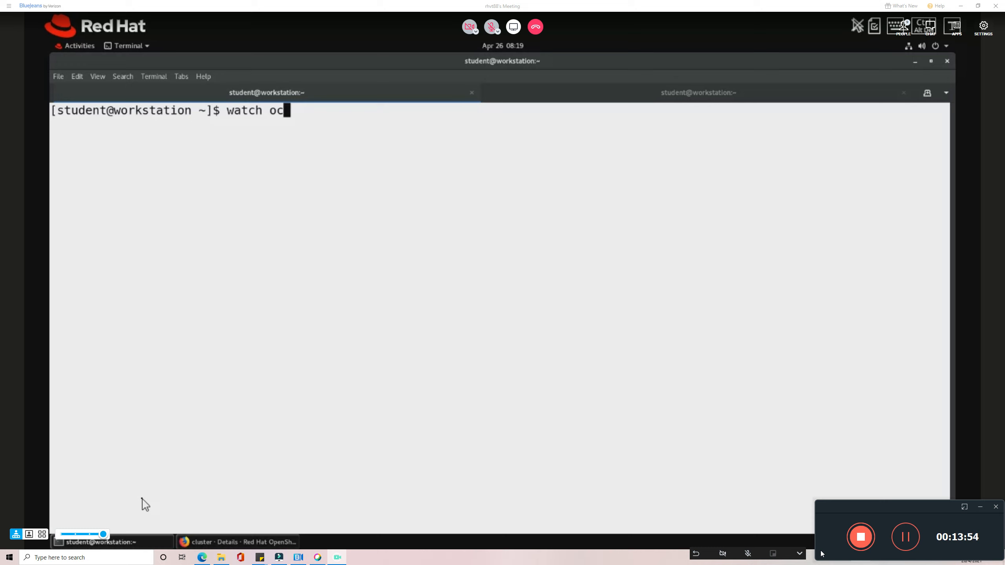
pyautogui.write(' get pods -n ')
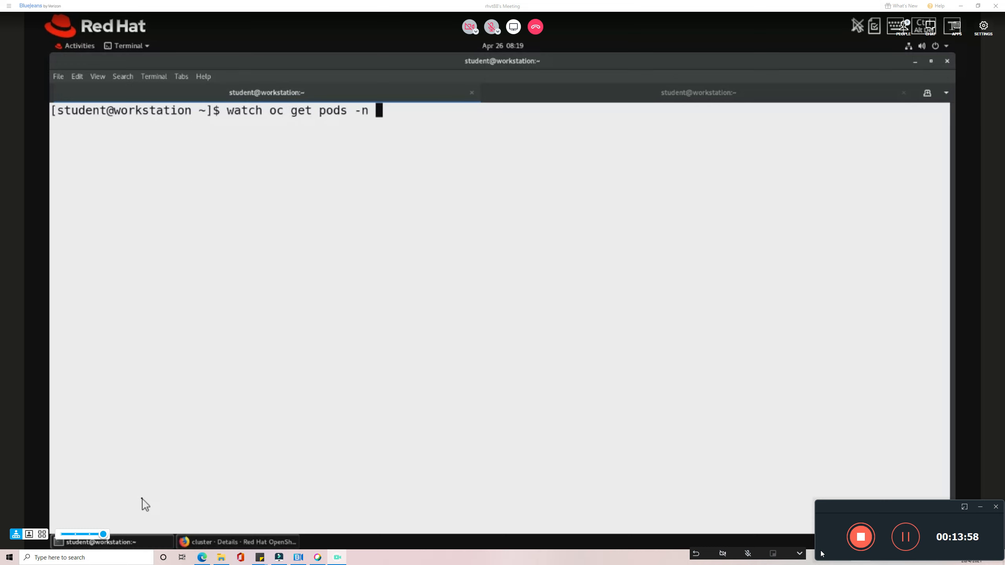
pyautogui.write('openshift-au')
pyautogui.press('Tab')
pyautogui.press('Return')
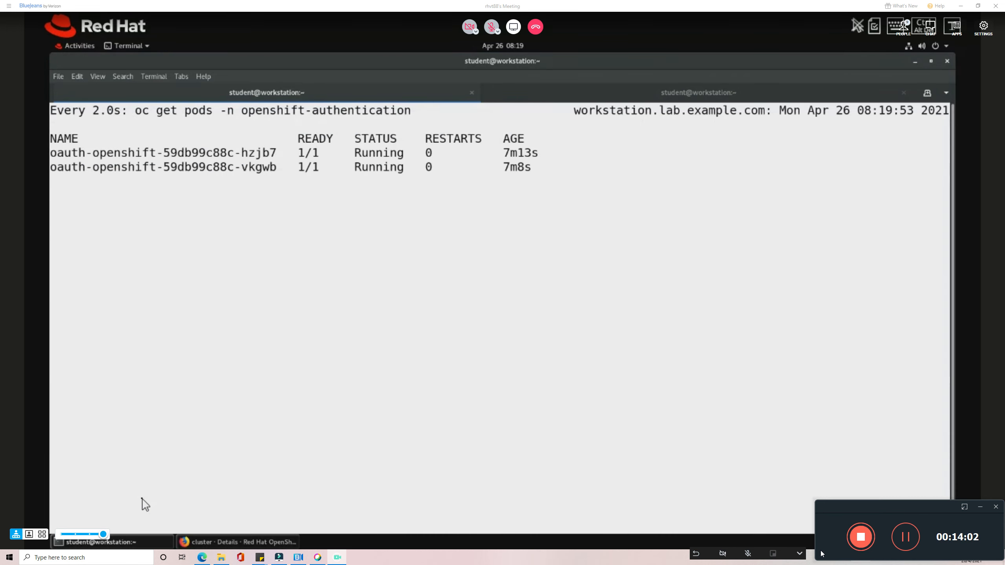
# Save and reload the OAuth YAML to confirm my_second_IDP, then return to the pod watch.
pyautogui.click(221, 542)
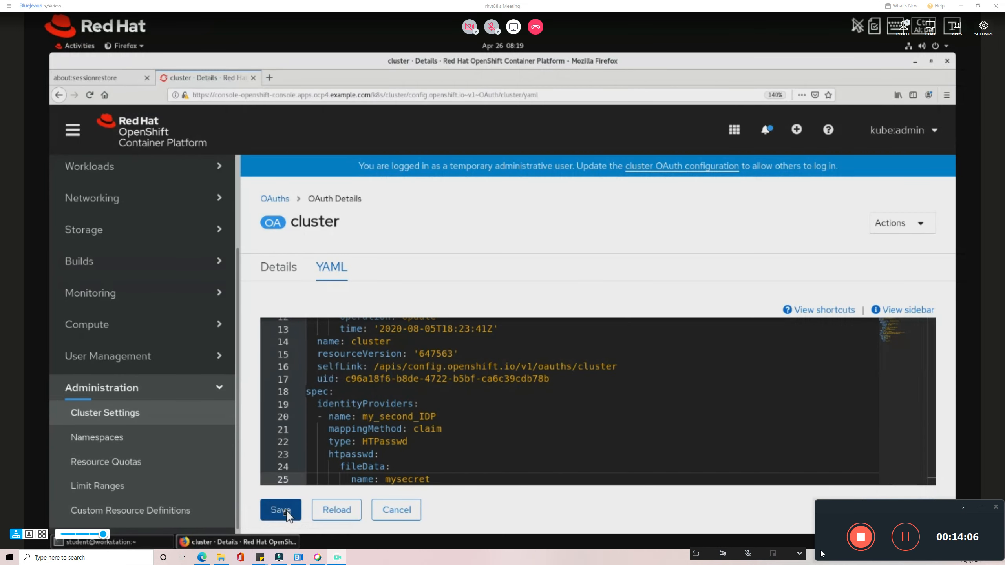
pyautogui.click(286, 511)
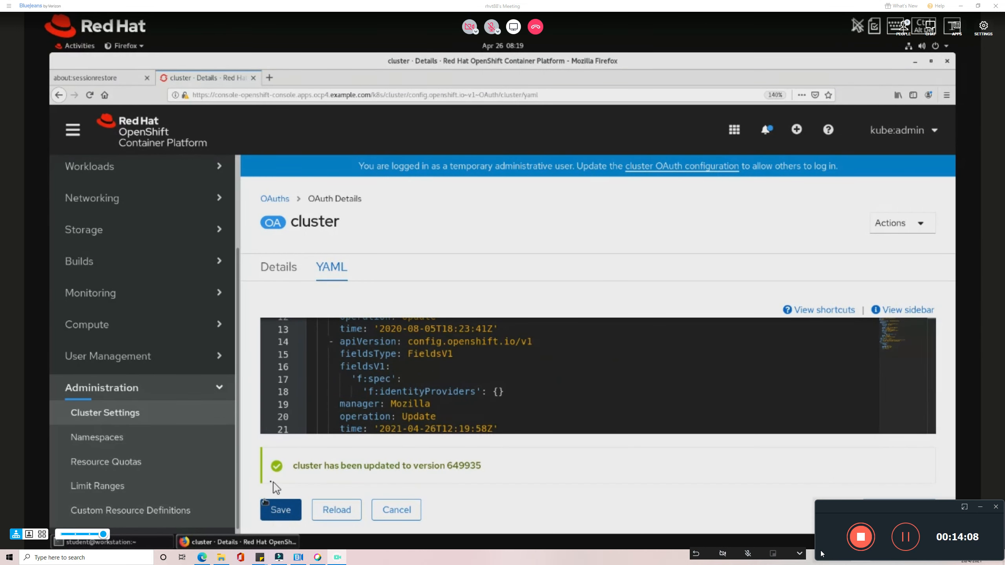
pyautogui.click(319, 510)
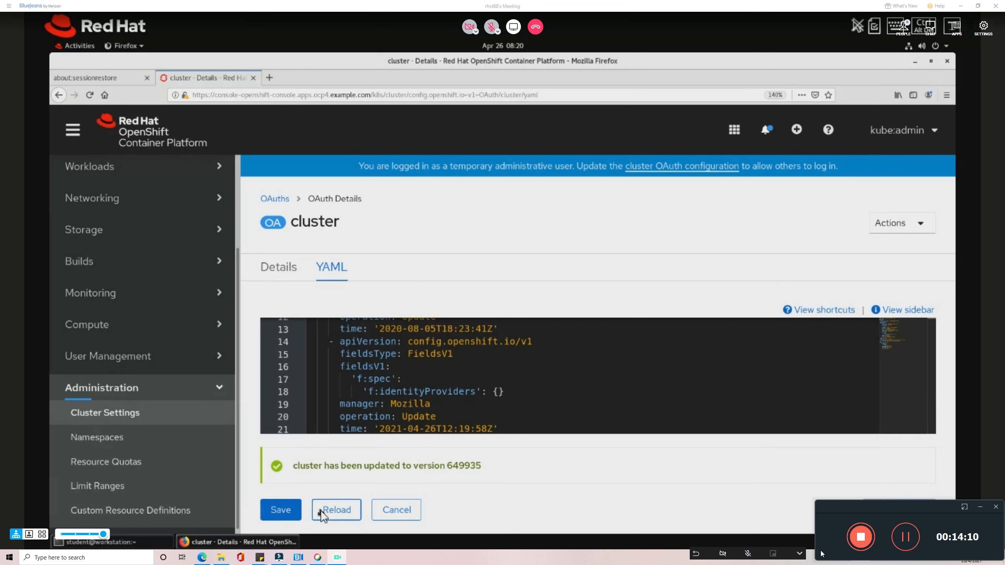
pyautogui.scroll(-3, 320, 443)
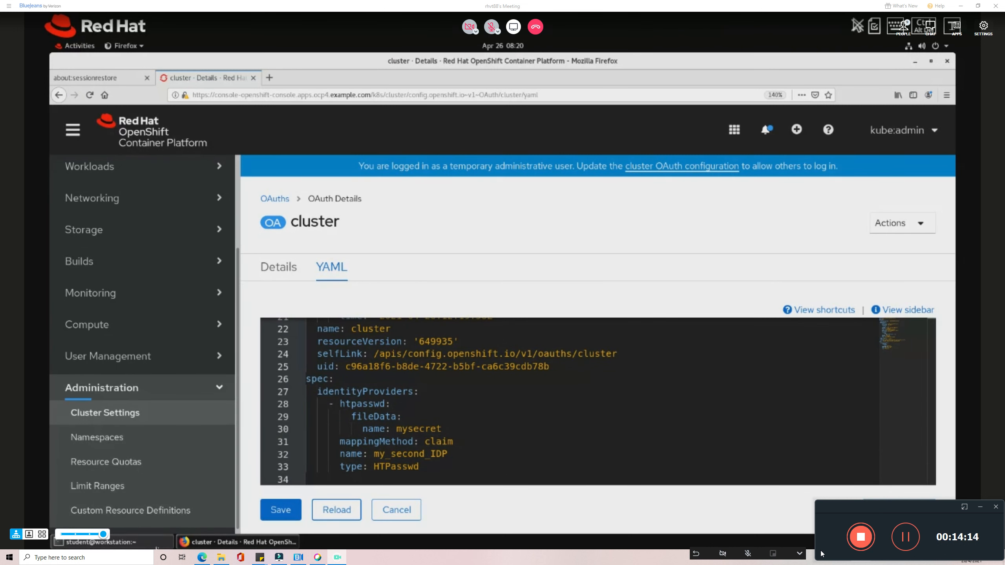
pyautogui.click(156, 544)
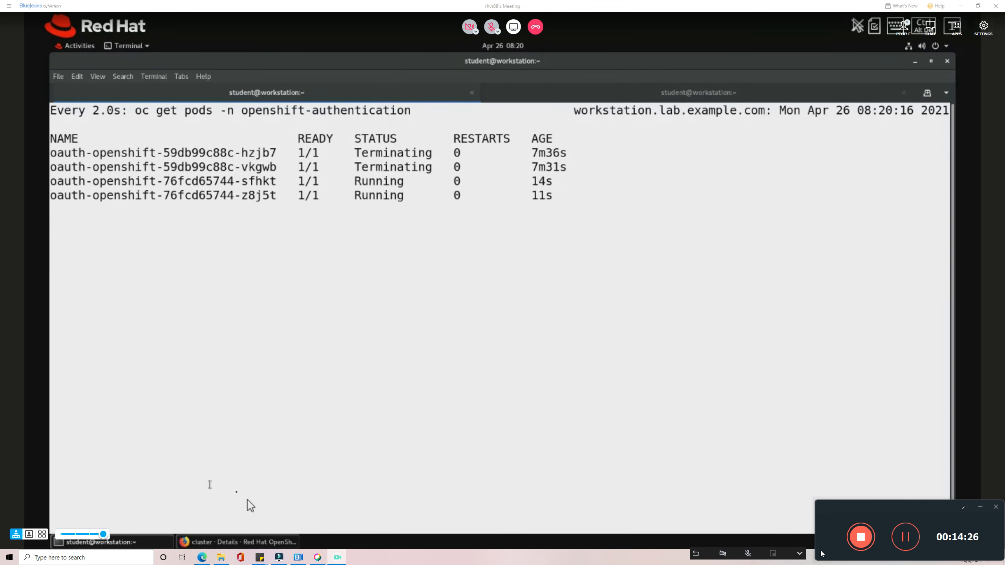
# Log out of kube:admin and pick my_second_IDP on the login page, selecting the prefilled username.
pyautogui.click(251, 543)
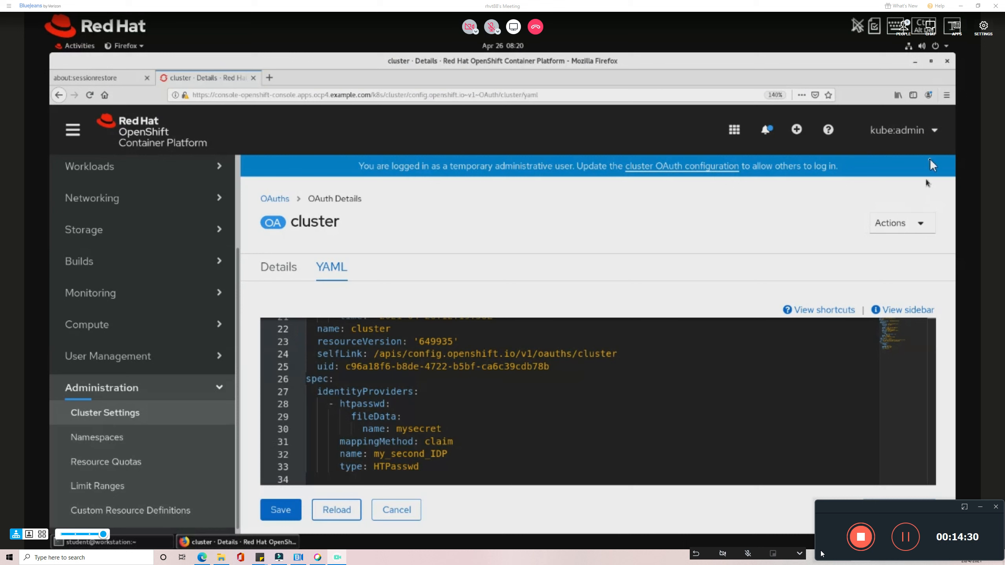
pyautogui.click(922, 139)
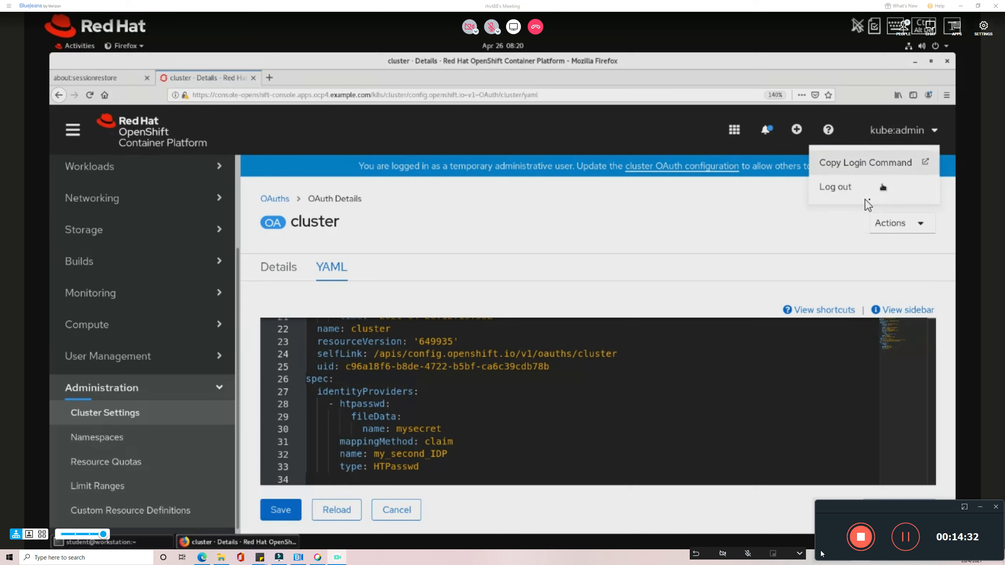
pyautogui.click(851, 190)
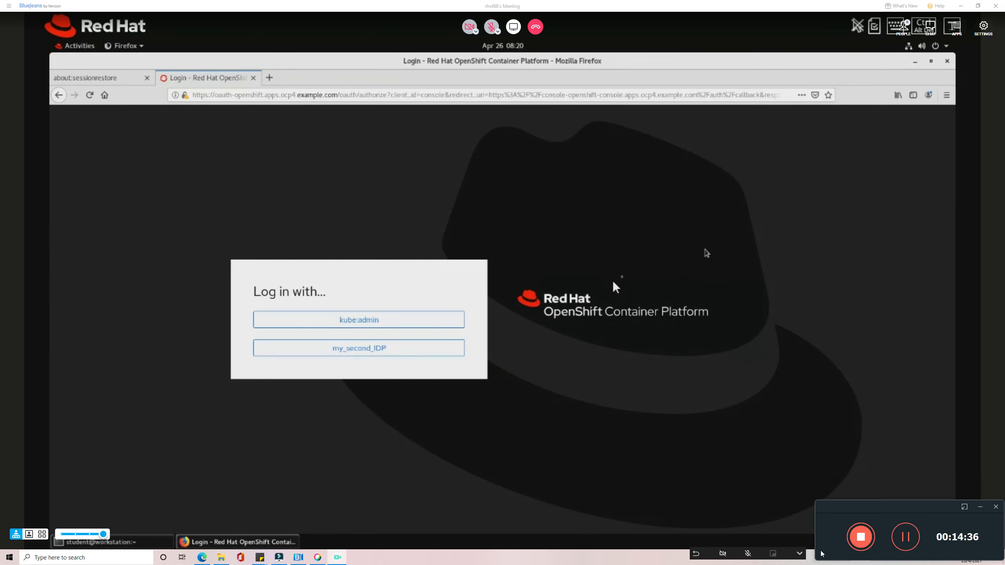
pyautogui.click(366, 352)
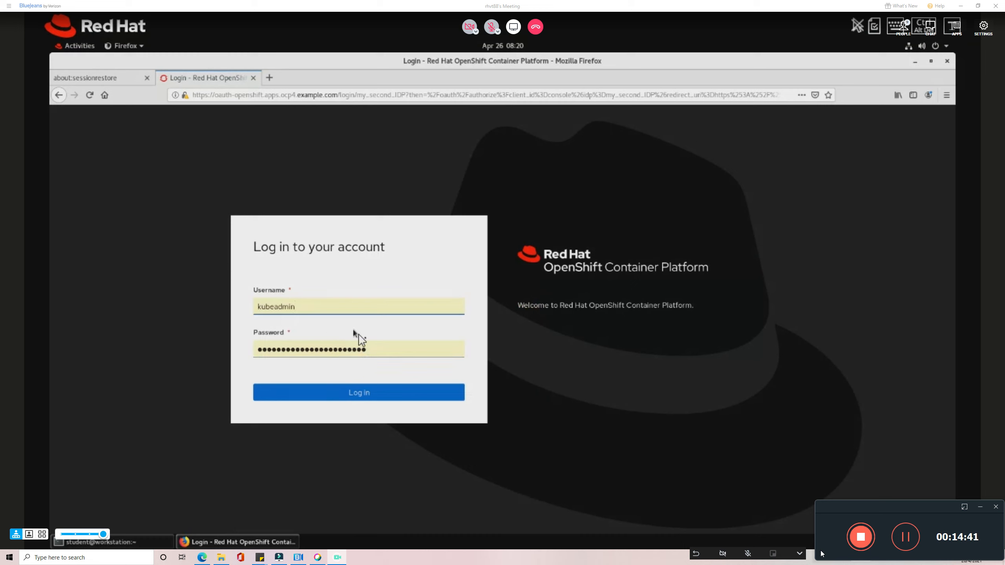
pyautogui.doubleClick(254, 308)
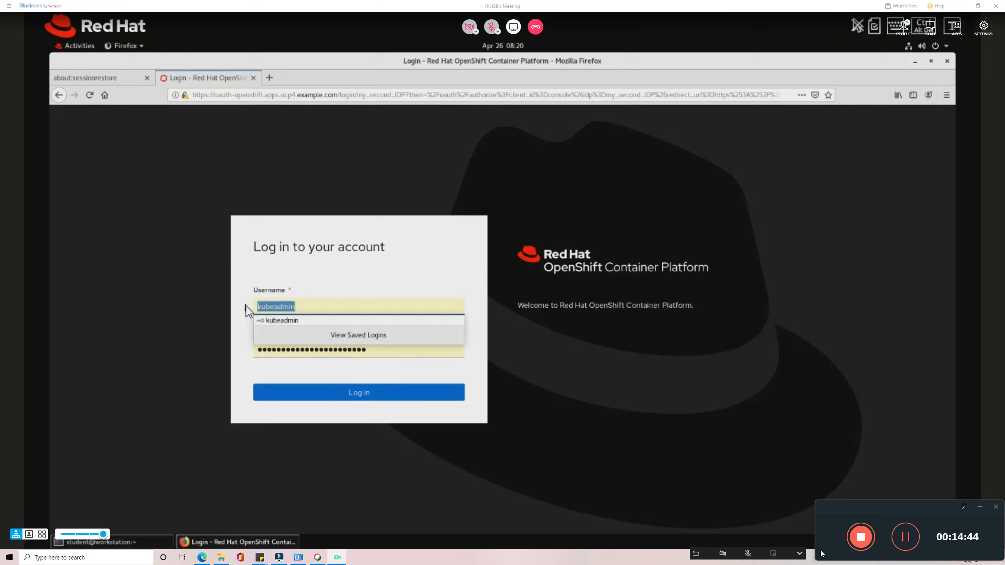
# Log in through my_second_IDP as the new HTPasswd user with its password, declining Firefox's save prompt.
pyautogui.write('raj')
pyautogui.press('Tab')
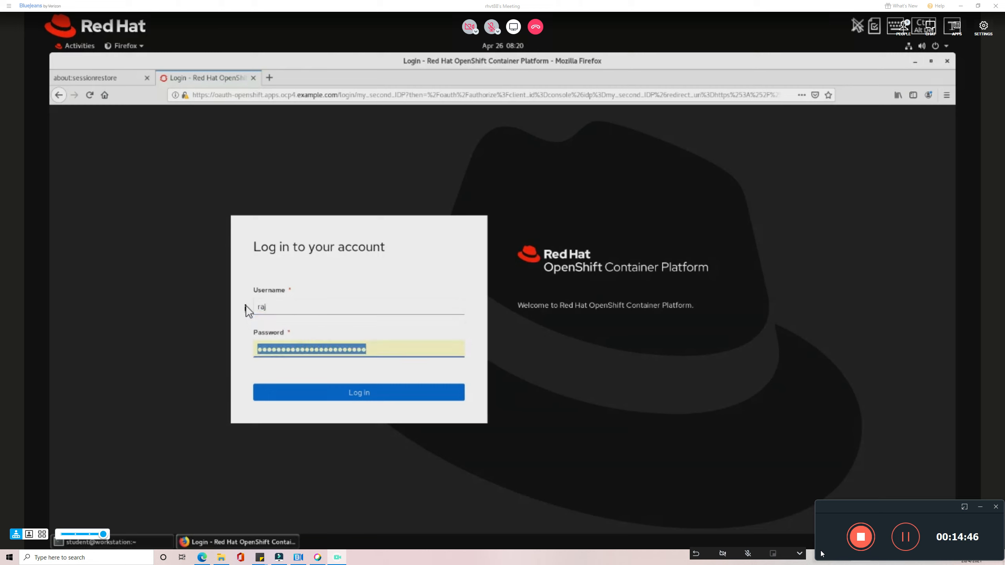
pyautogui.write('redhat')
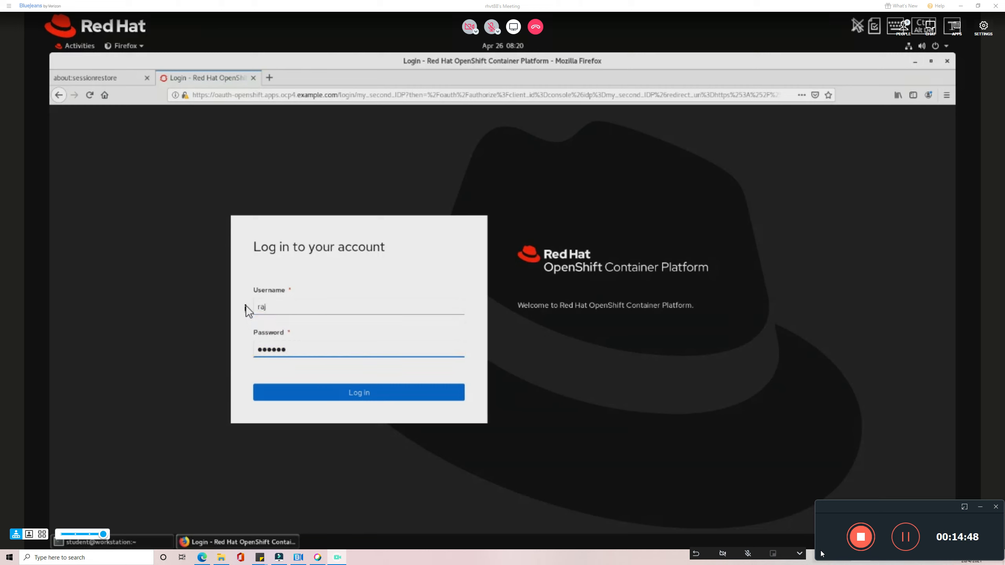
pyautogui.click(362, 395)
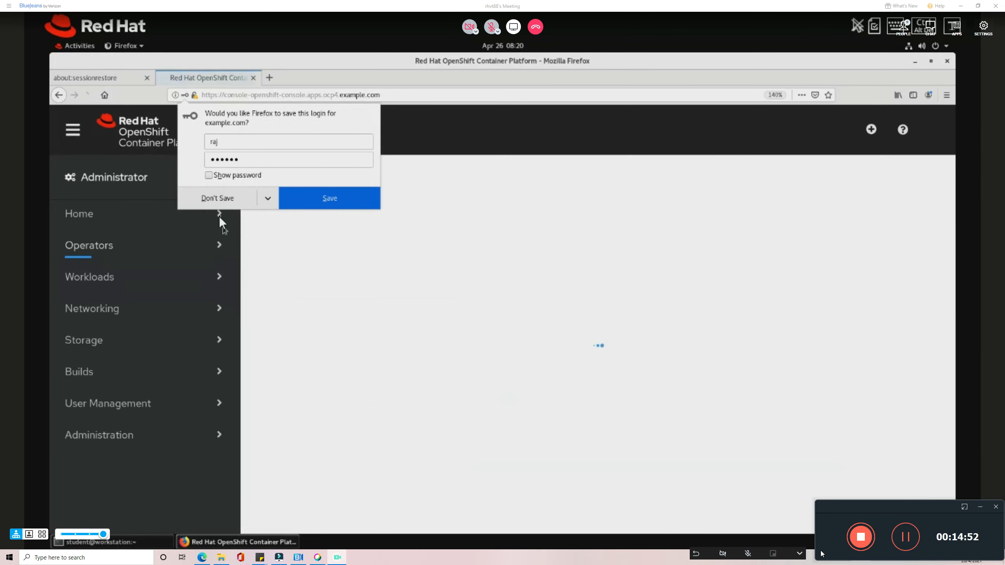
pyautogui.click(216, 198)
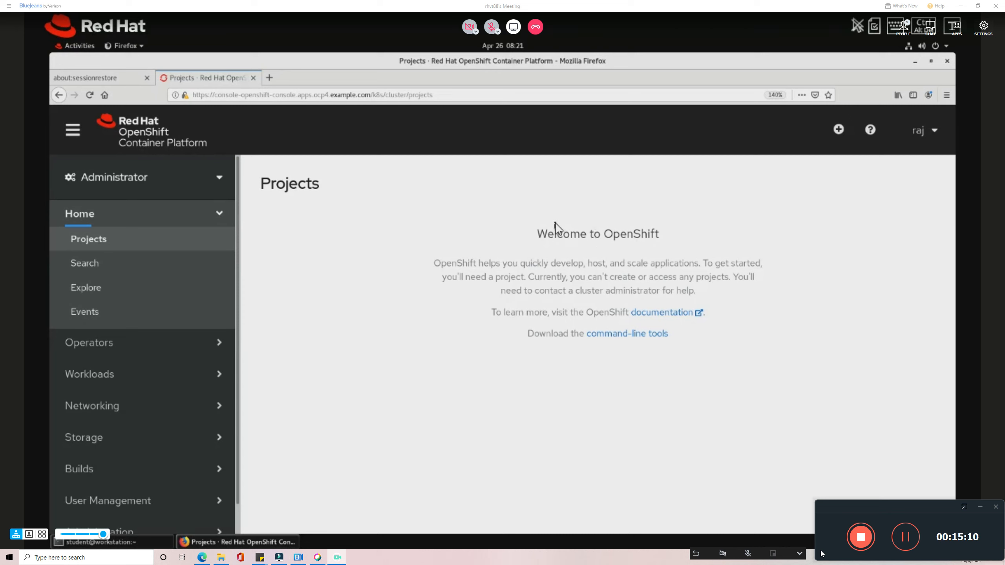
# Log out of the new user's session and sign back in as kube:admin via the kube:admin provider.
pyautogui.click(927, 138)
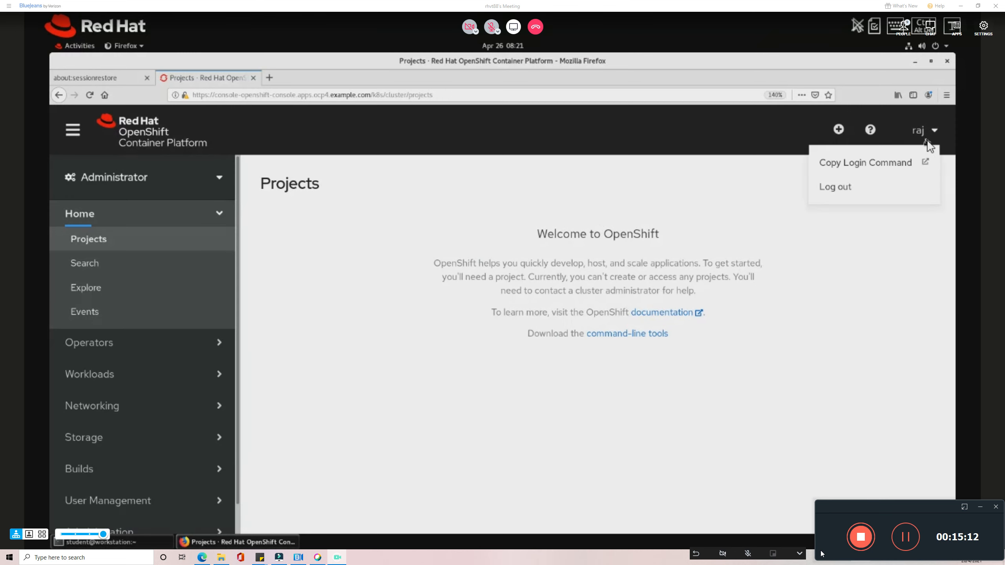
pyautogui.click(837, 187)
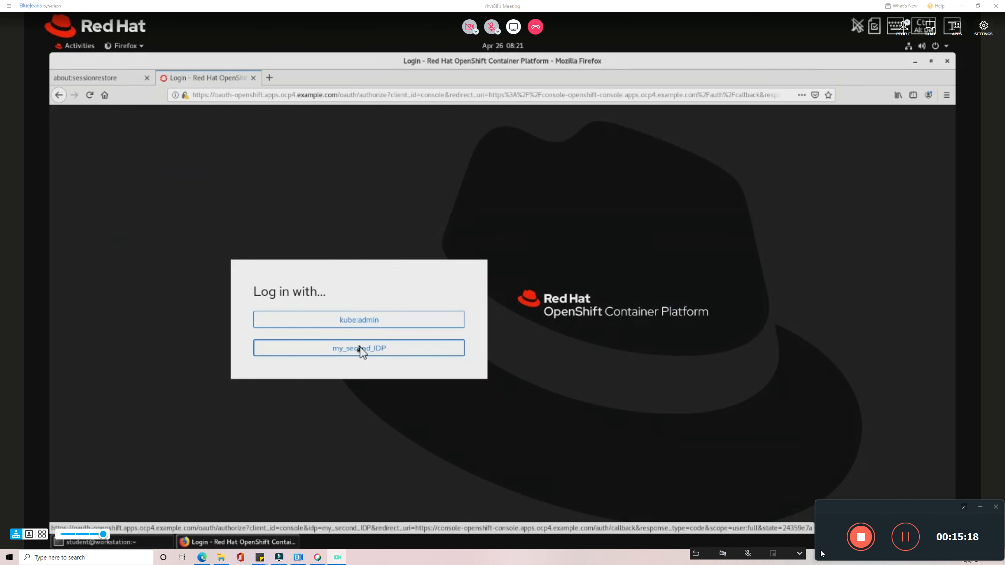
pyautogui.click(360, 350)
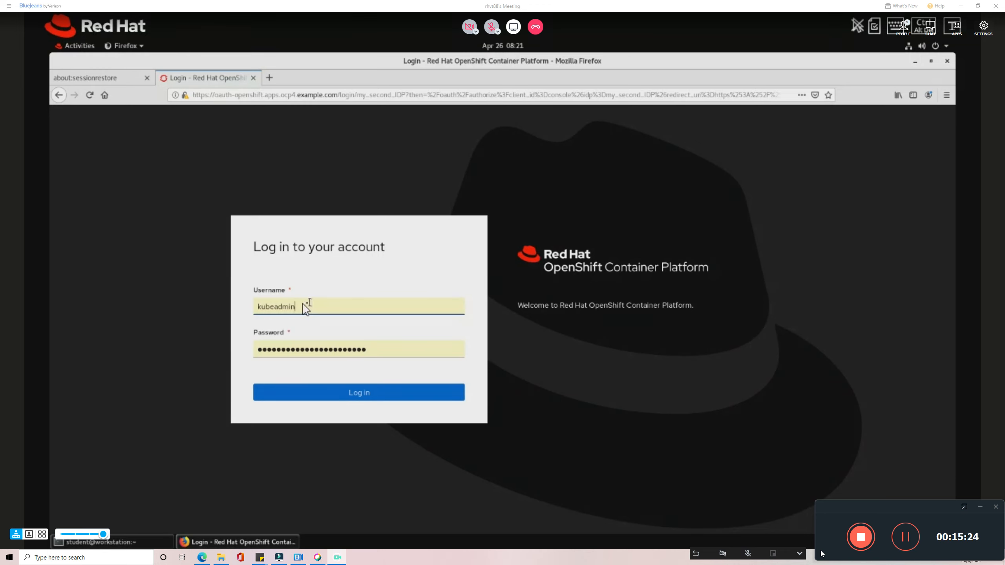
pyautogui.moveTo(308, 306); pyautogui.dragTo(243, 308)
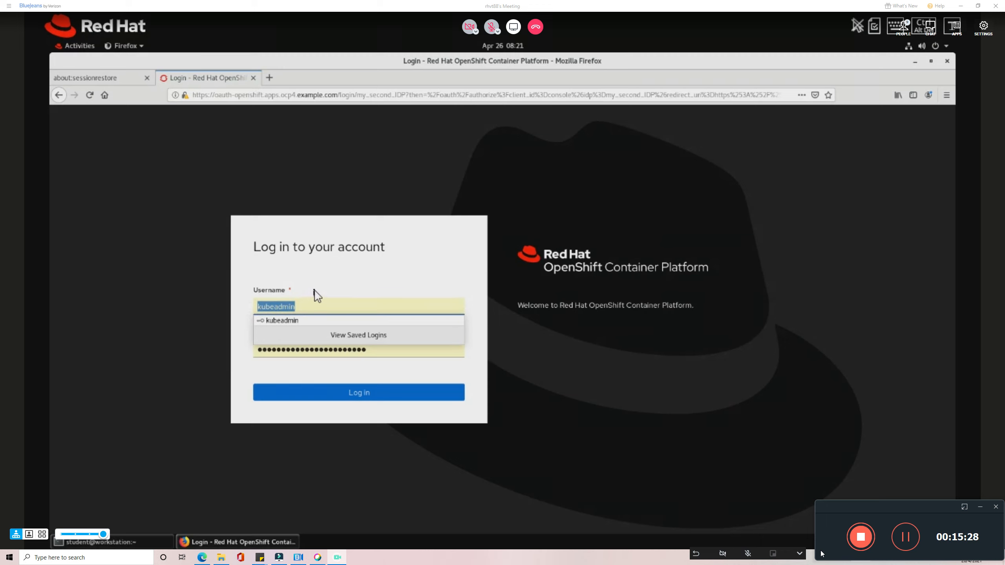
pyautogui.click(713, 355)
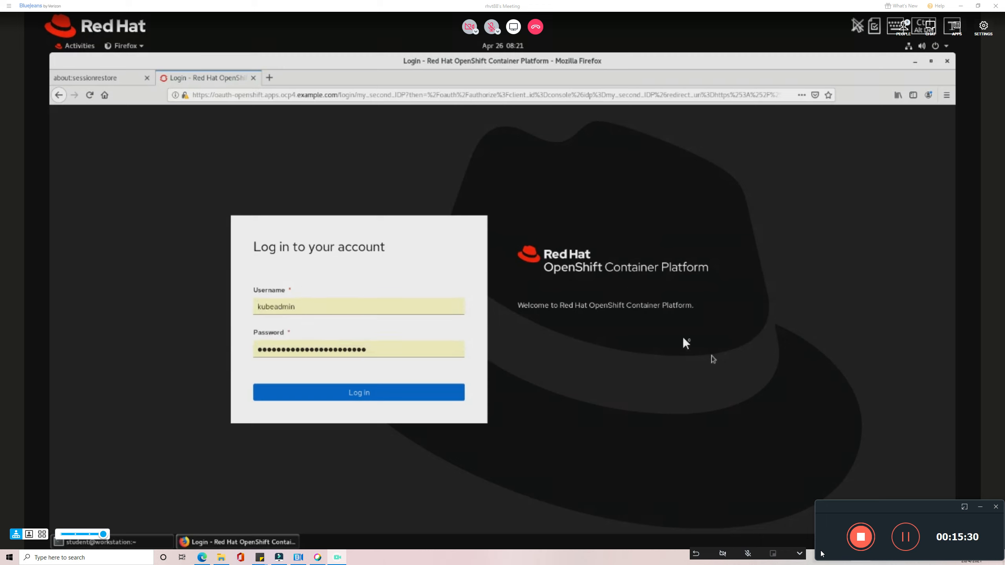
pyautogui.click(60, 96)
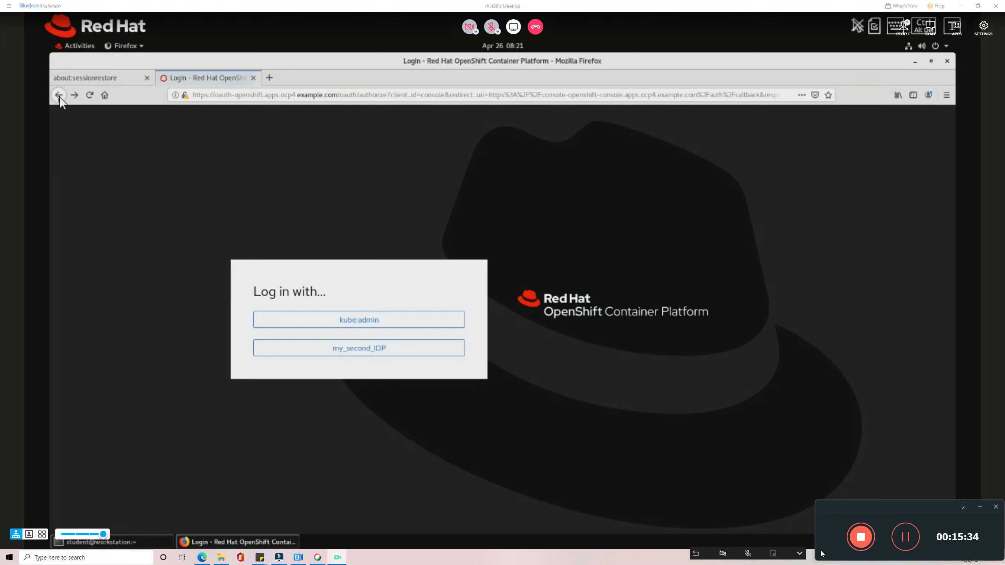
pyautogui.click(347, 319)
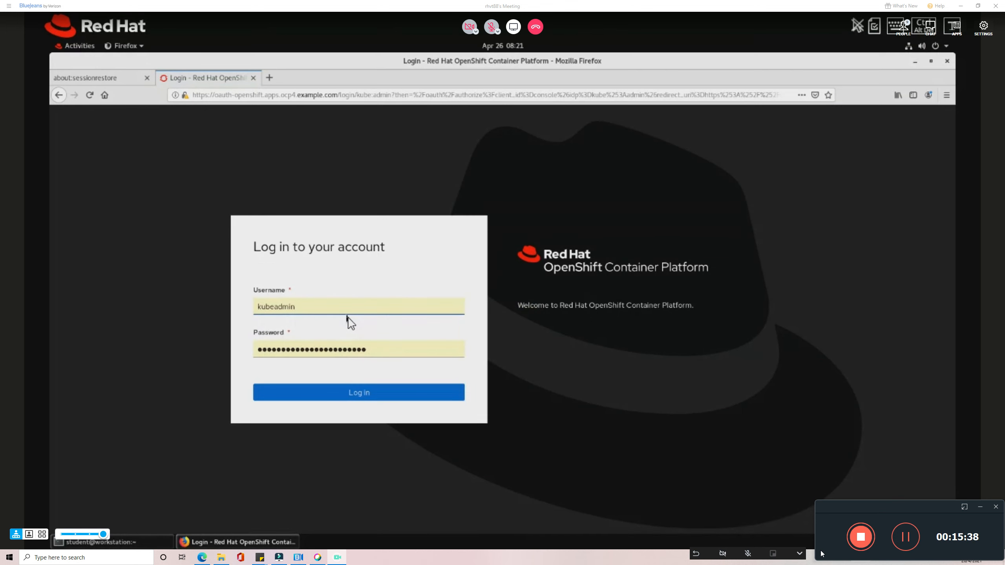
pyautogui.click(359, 401)
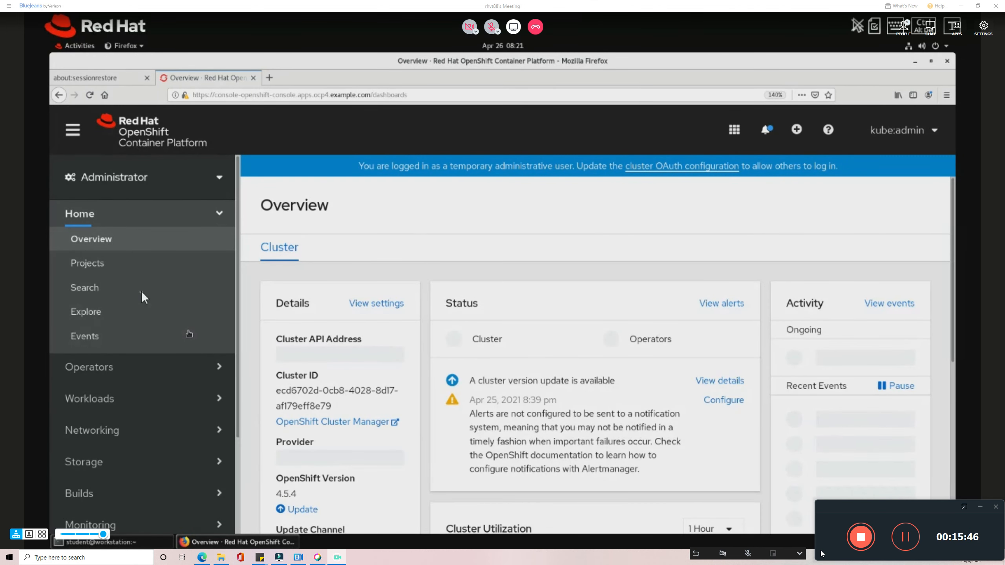
# Filter the cluster-wide configuration resources by 'Oa' and switch the meeting panel to chat.
pyautogui.click(129, 405)
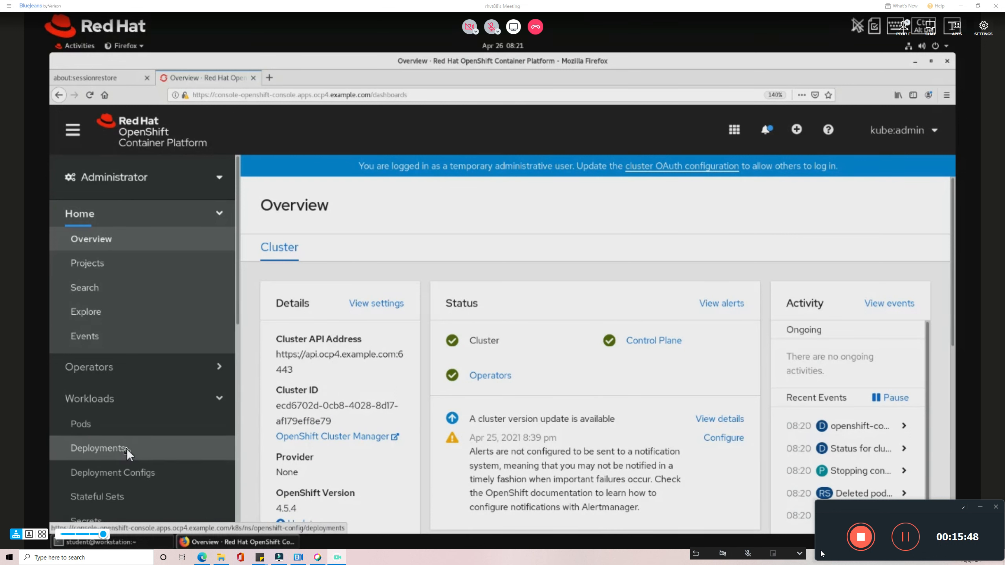
pyautogui.scroll(-1, 126, 449)
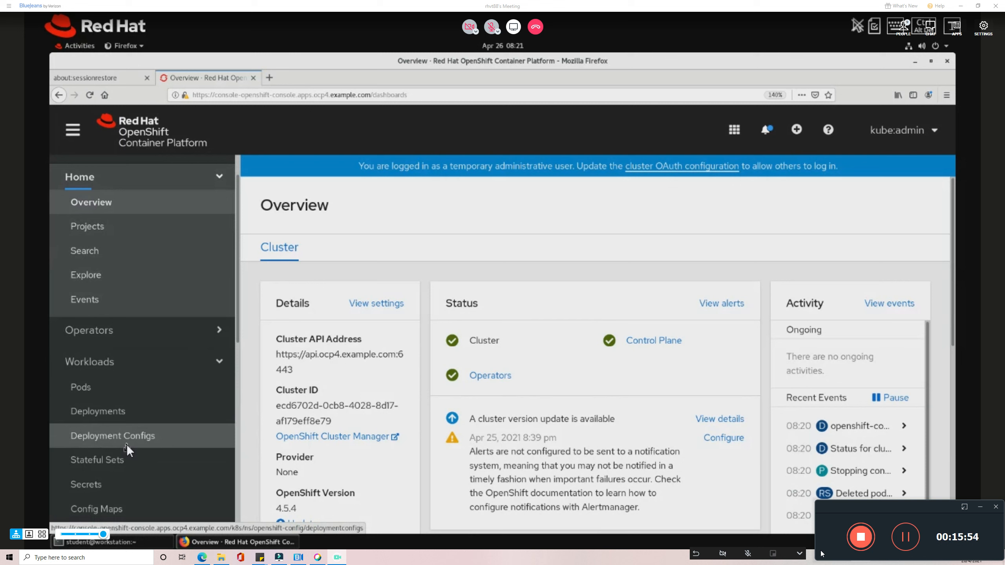
pyautogui.scroll(-10, 126, 445)
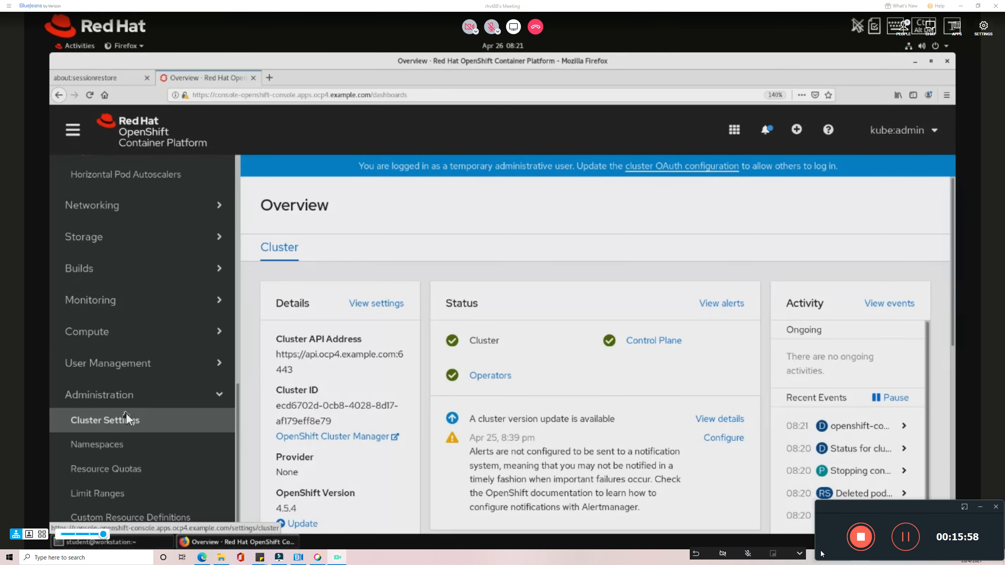
pyautogui.click(127, 416)
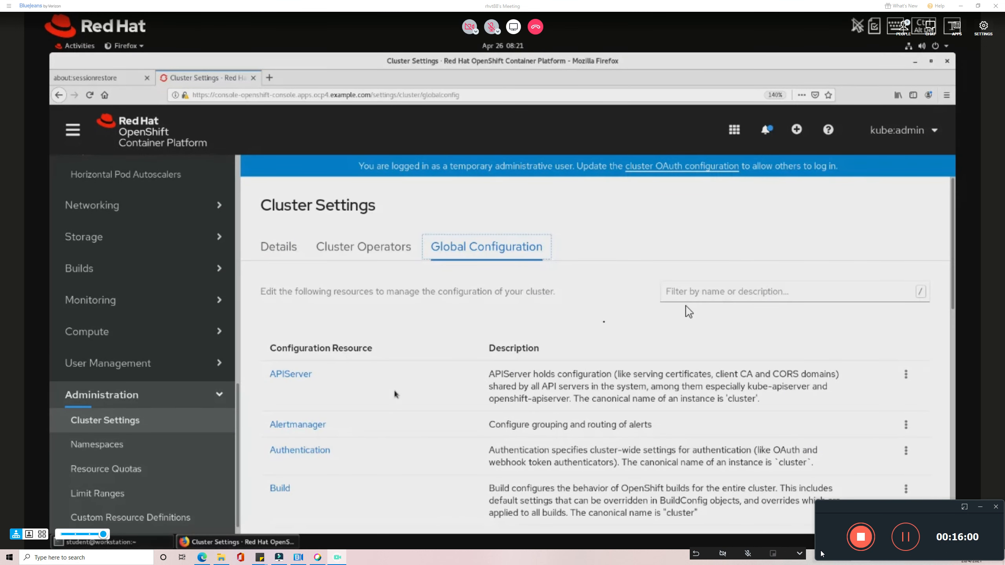
pyautogui.click(800, 286)
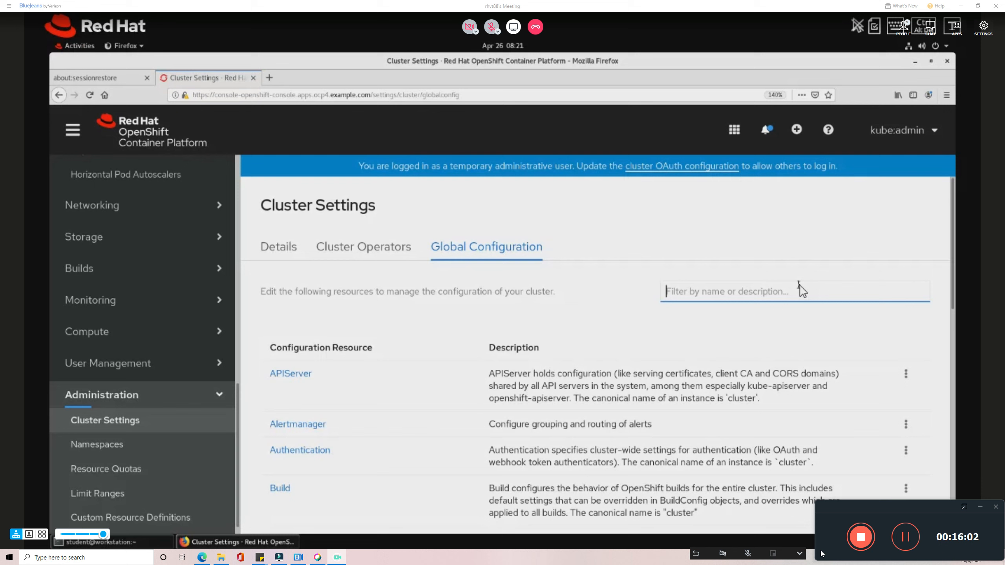
pyautogui.write('Oa')
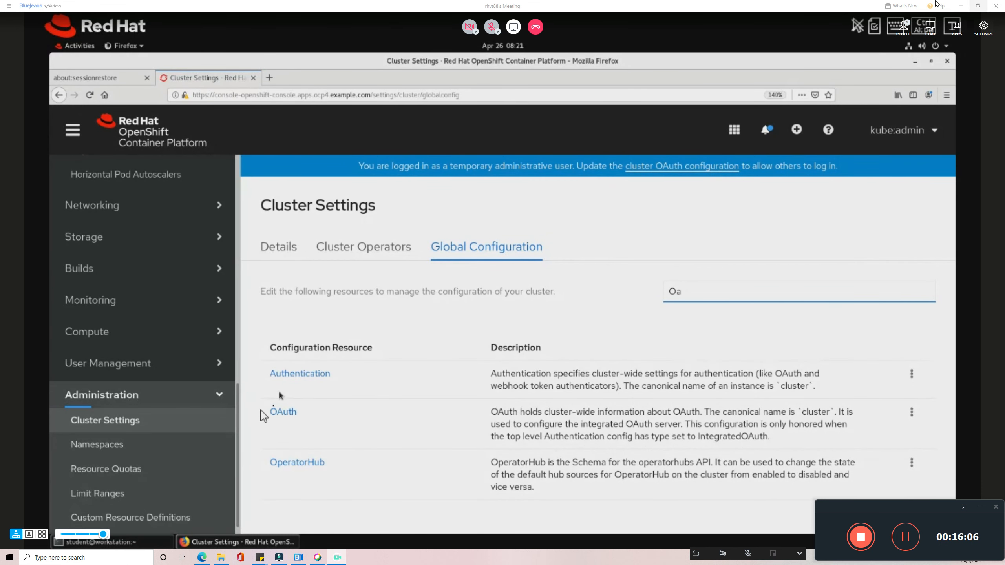
pyautogui.click(906, 27)
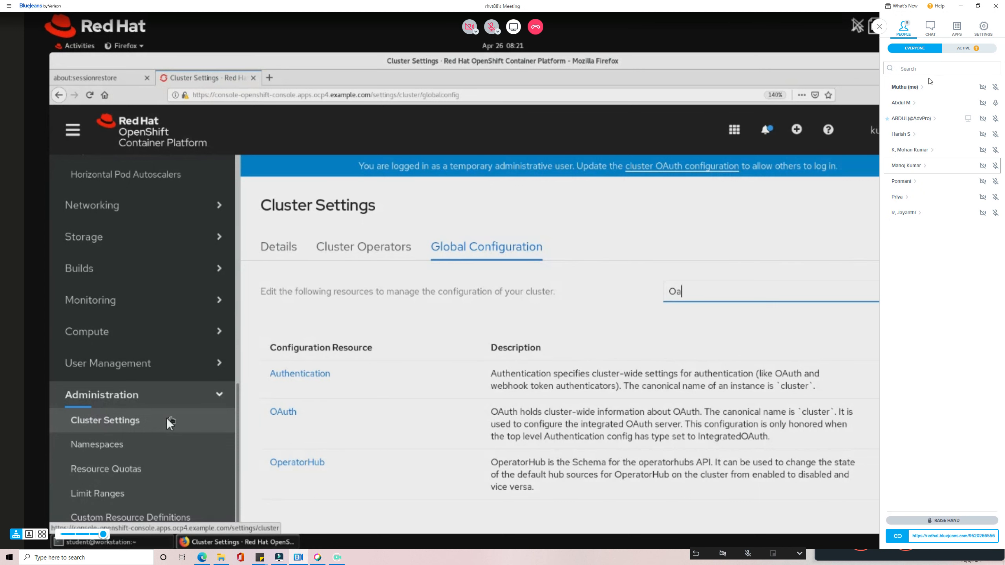
pyautogui.click(938, 31)
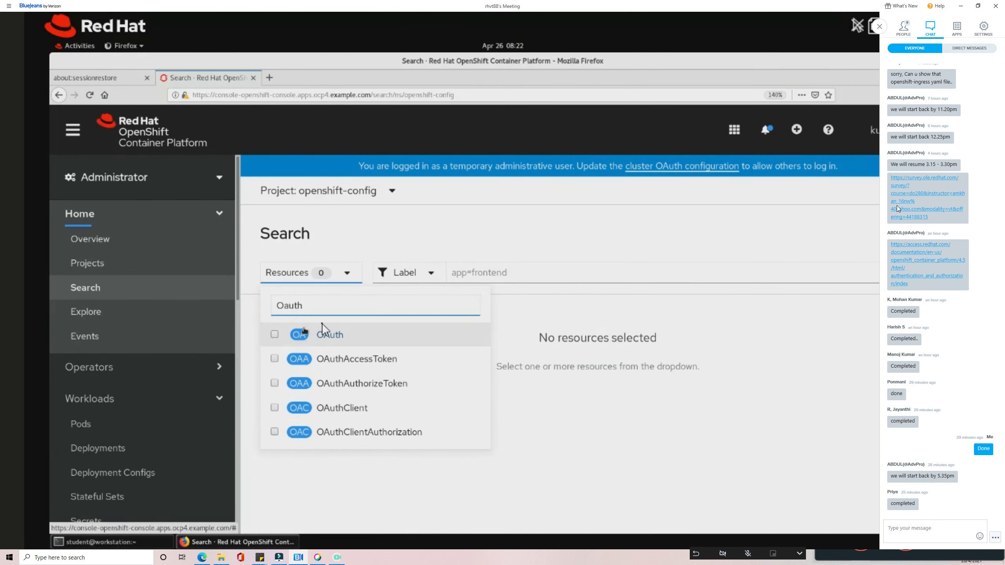
# Close the meeting side panel and bring the terminal's authentication pod watch to the front.
pyautogui.click(879, 27)
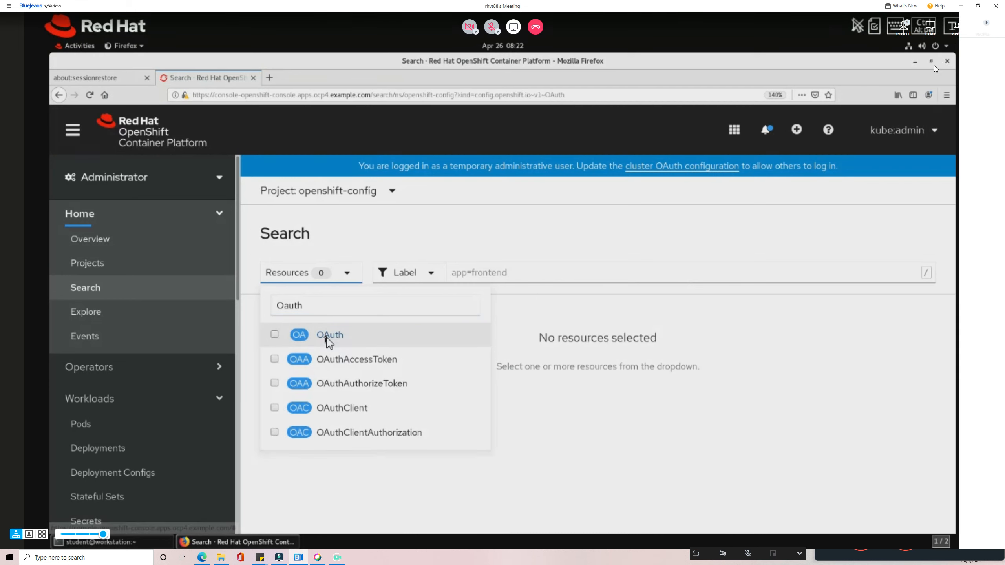
pyautogui.click(904, 26)
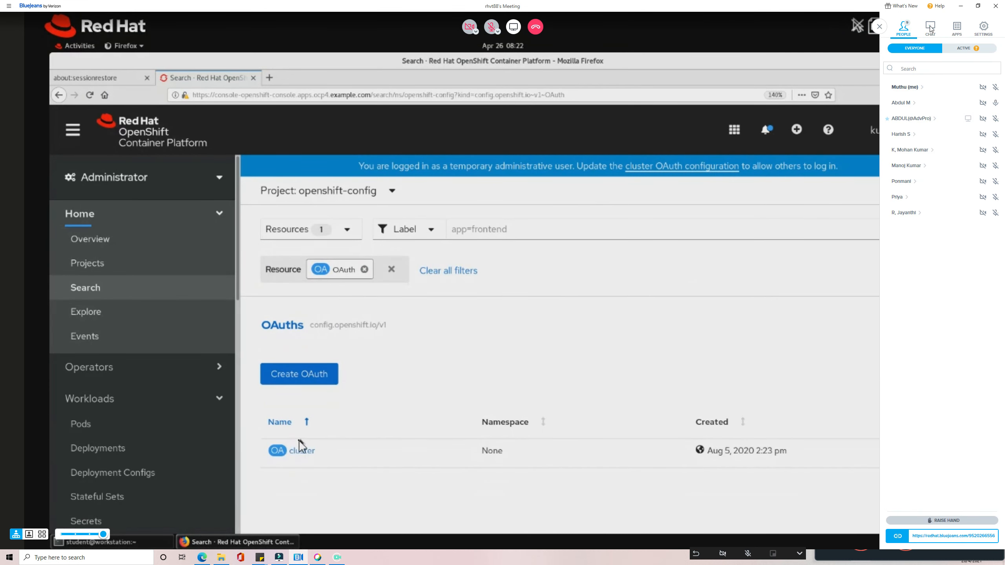
pyautogui.click(930, 27)
pyautogui.click(905, 28)
pyautogui.click(878, 27)
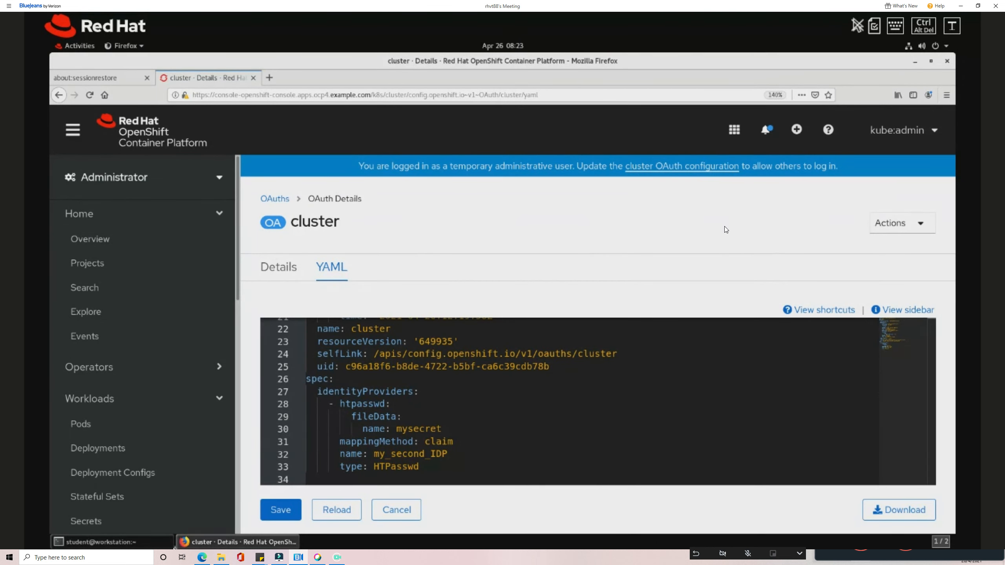
pyautogui.click(168, 545)
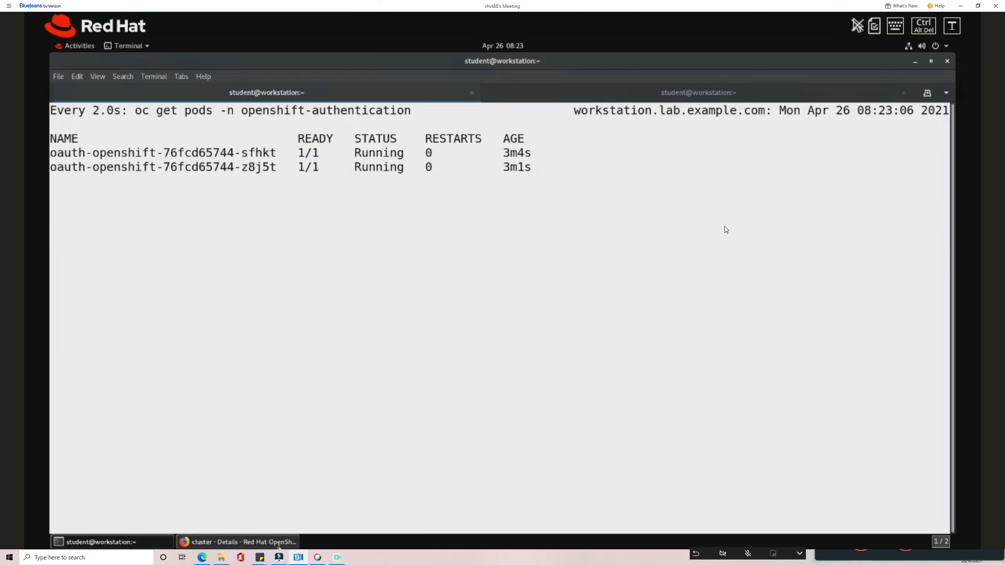
# Re-run the oauth-openshift pod watch and confirm both pods show Running, then stop it.
pyautogui.click(726, 98)
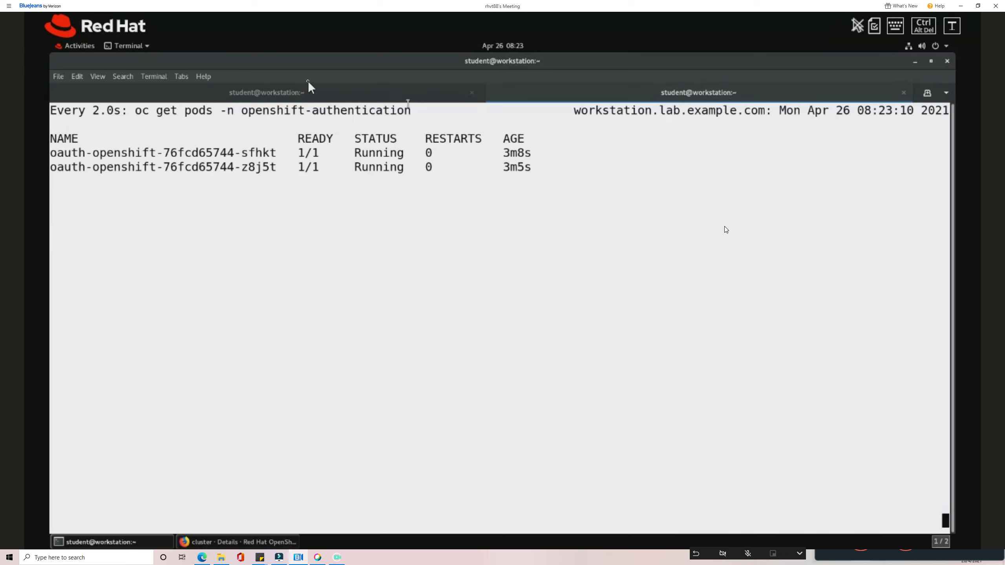
pyautogui.click(298, 95)
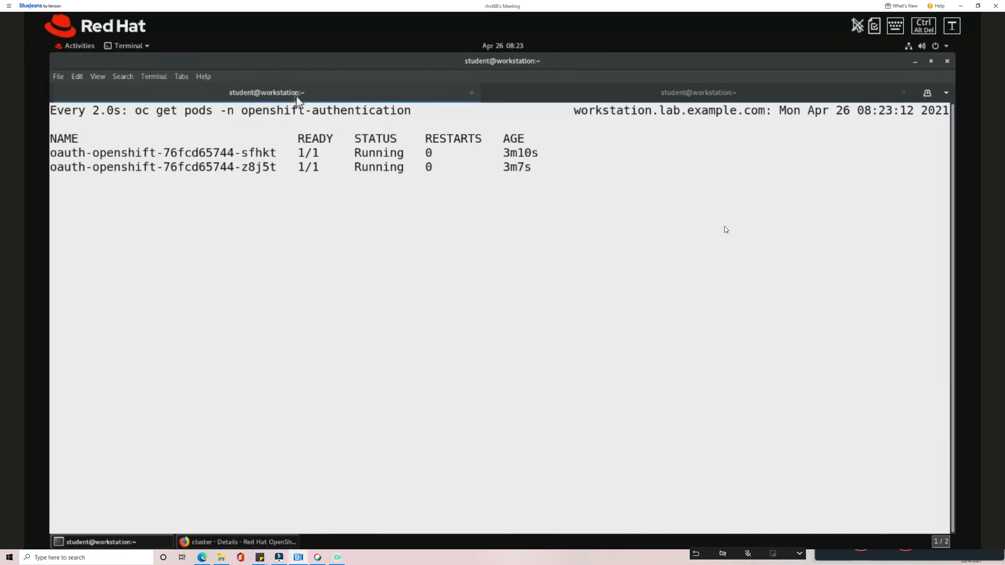
pyautogui.hotkey('ctrl', 'c')
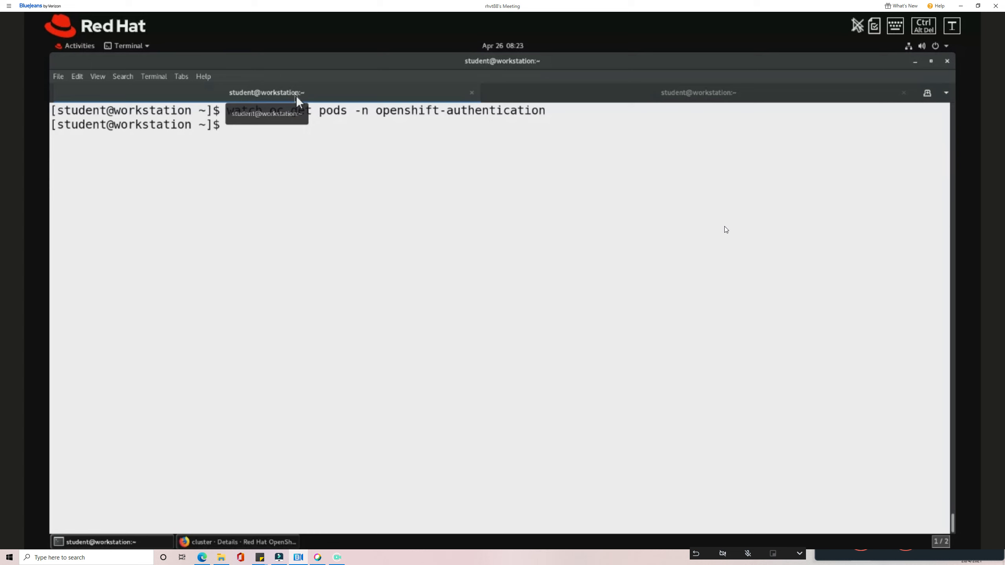
pyautogui.press('Up')
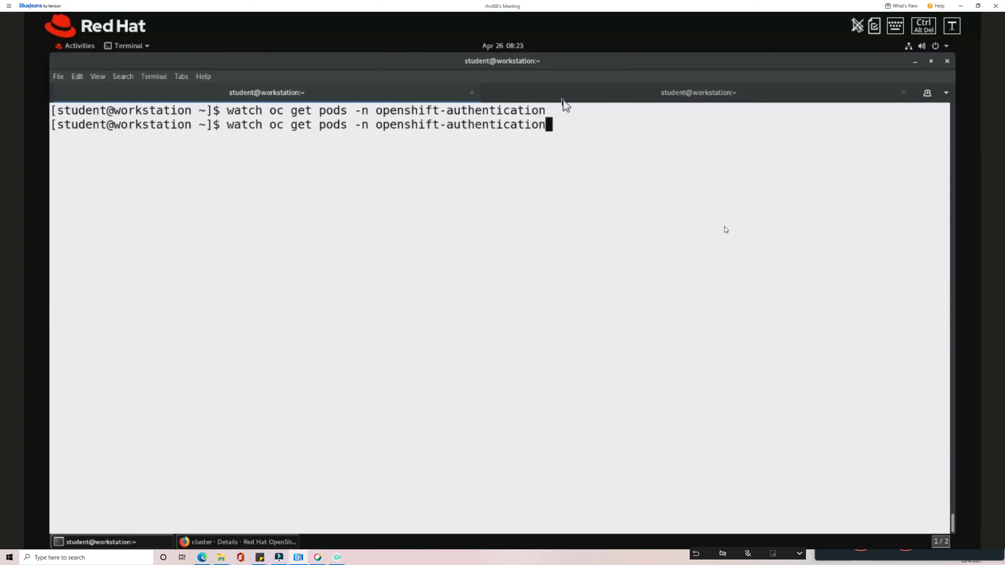
pyautogui.press('Return')
pyautogui.click(712, 91)
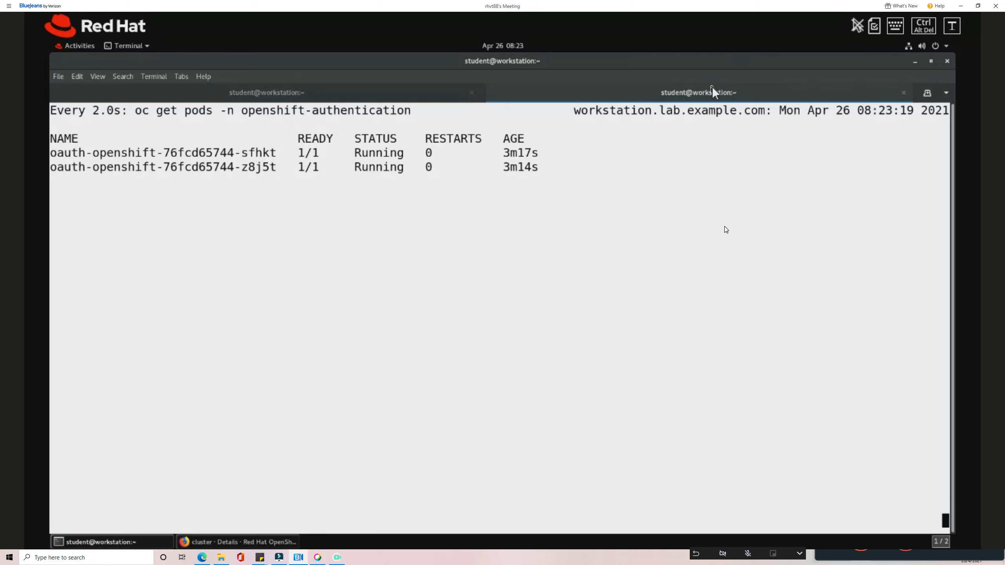
pyautogui.click(312, 95)
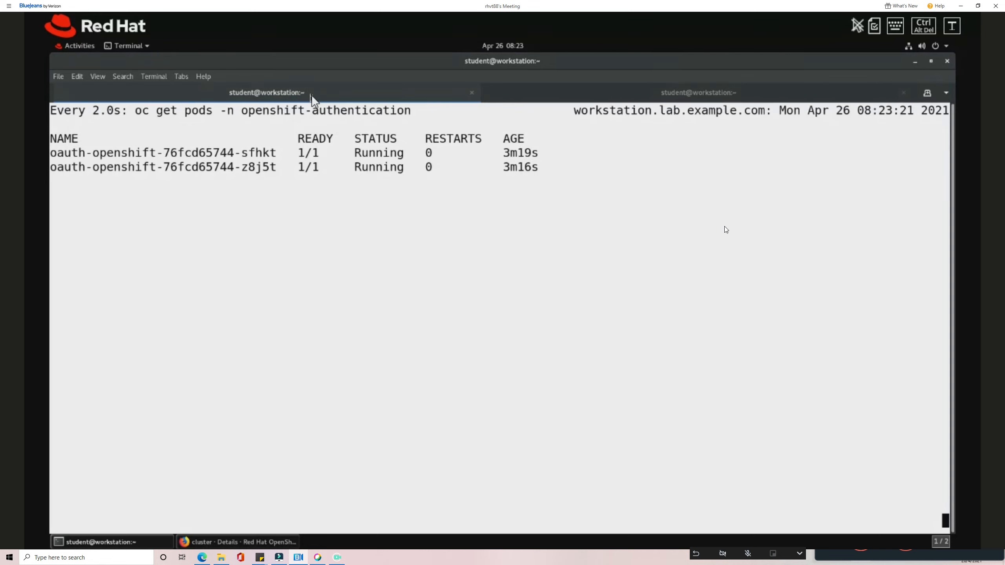
pyautogui.hotkey('ctrl', 'c')
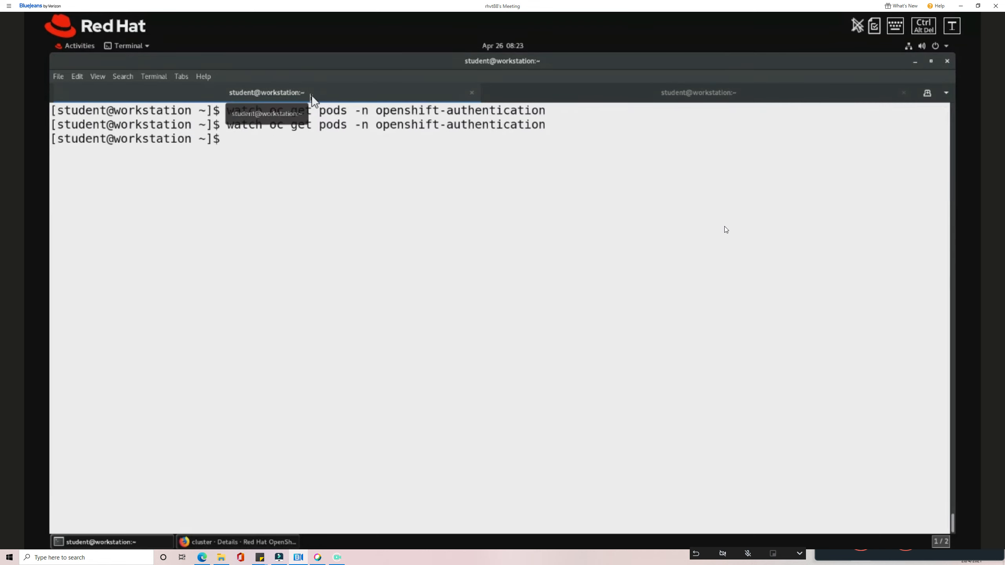
# Clear the terminal and begin typing an 'htpasswd -b' command.
pyautogui.hotkey('ctrl', 'l')
pyautogui.write('hta')
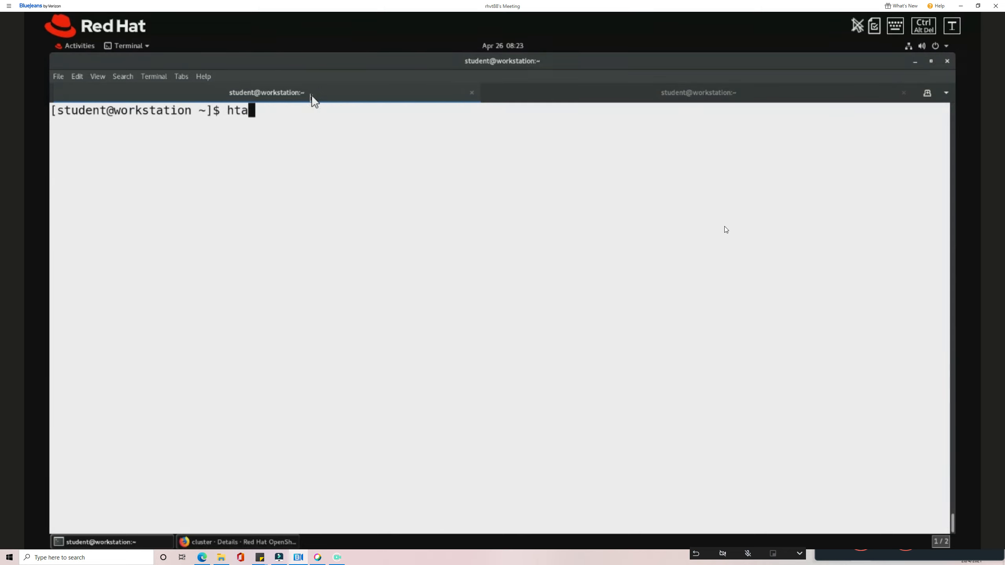
pyautogui.press('BackSpace')
pyautogui.write('passwd -b -')
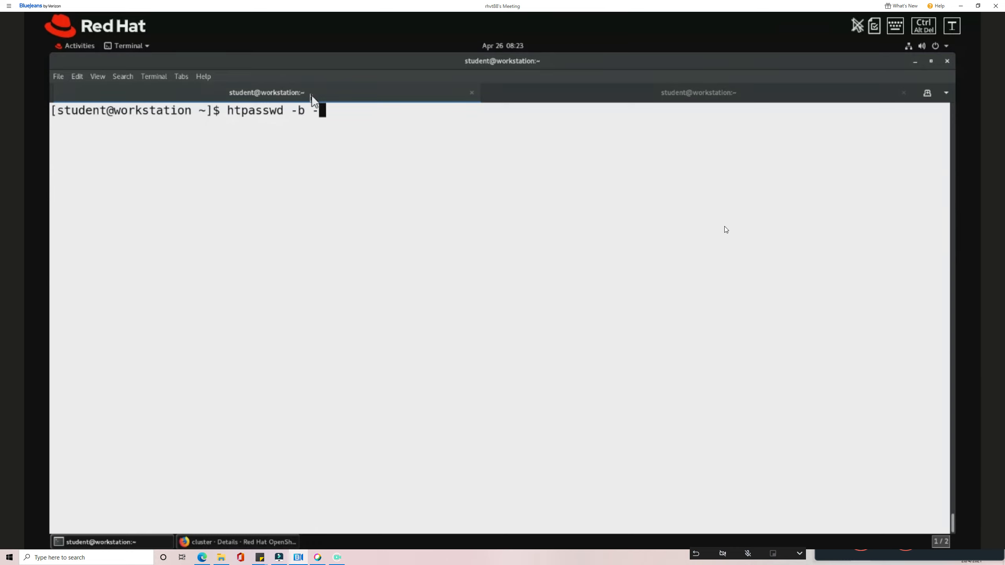
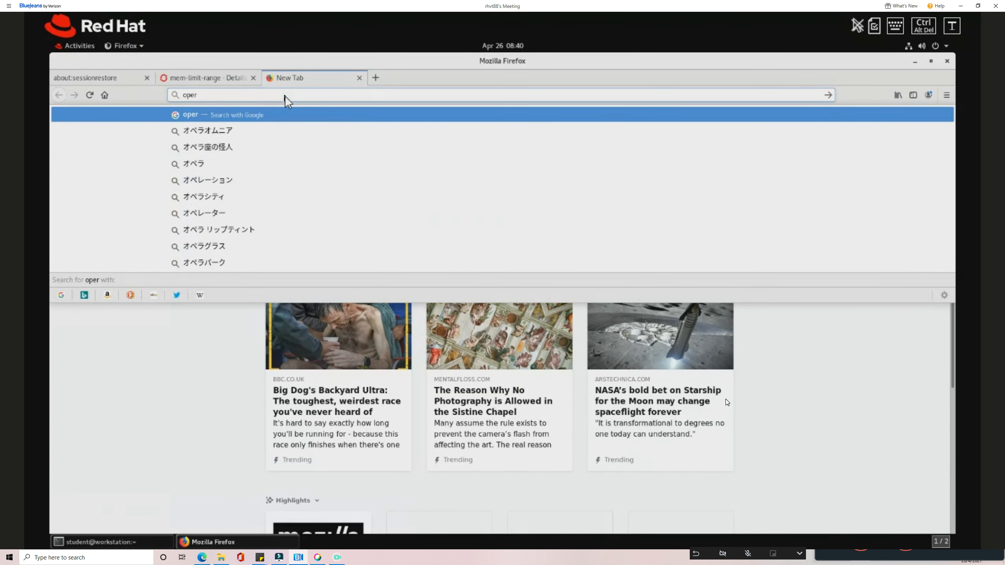
# Load operatorhub.io in the new tab, correcting the misspelled 'opertorhub.io' address.
pyautogui.write('torhub.io')
pyautogui.press('Return')
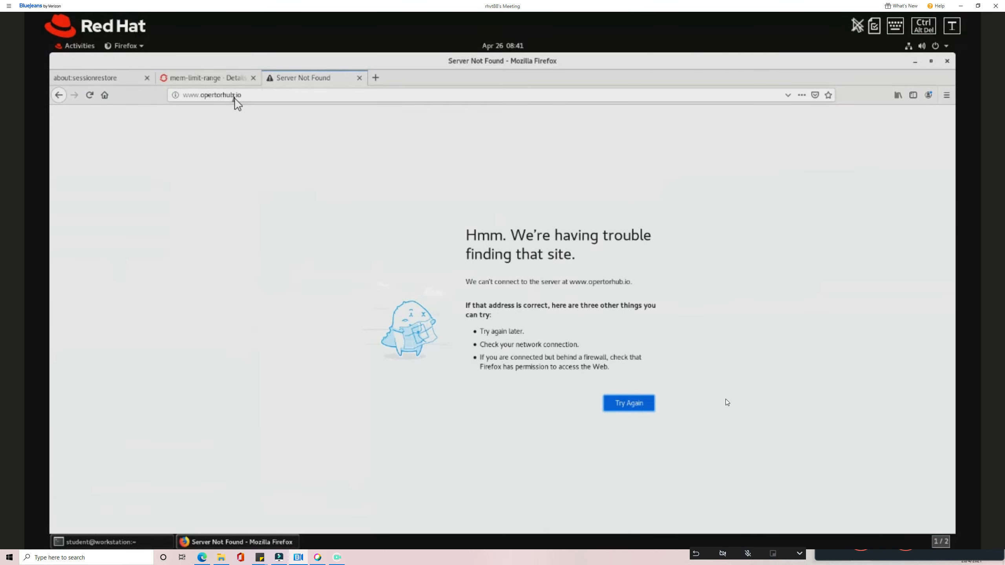
pyautogui.click(217, 95)
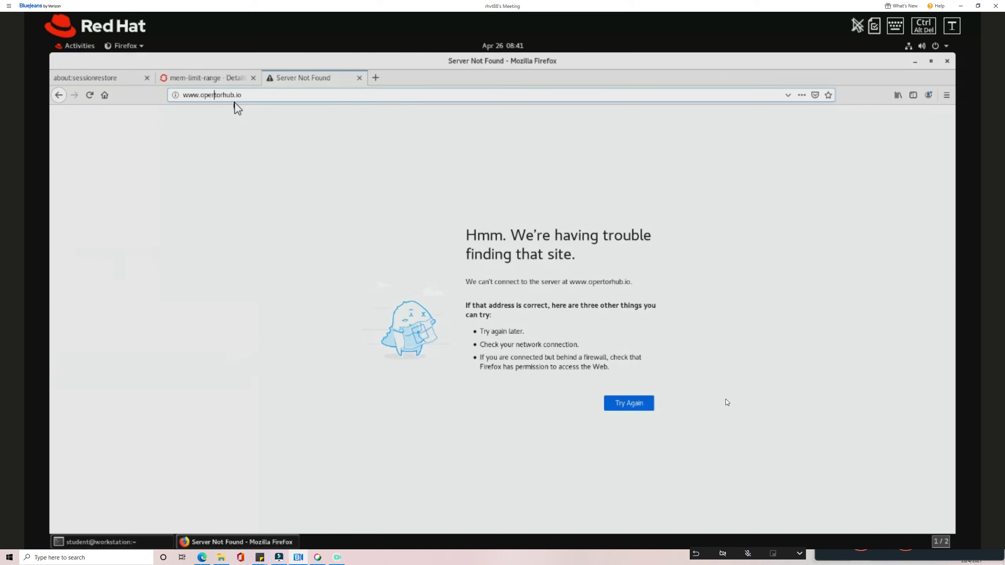
pyautogui.write('a')
pyautogui.press('Return')
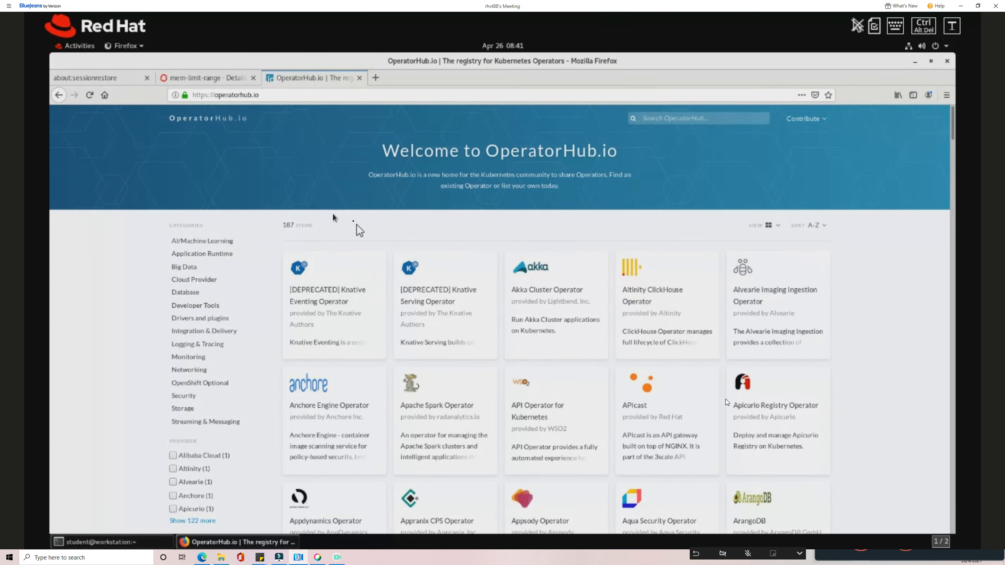
# Back in the console, open Operators > OperatorHub for project mydemo13.
pyautogui.click(201, 78)
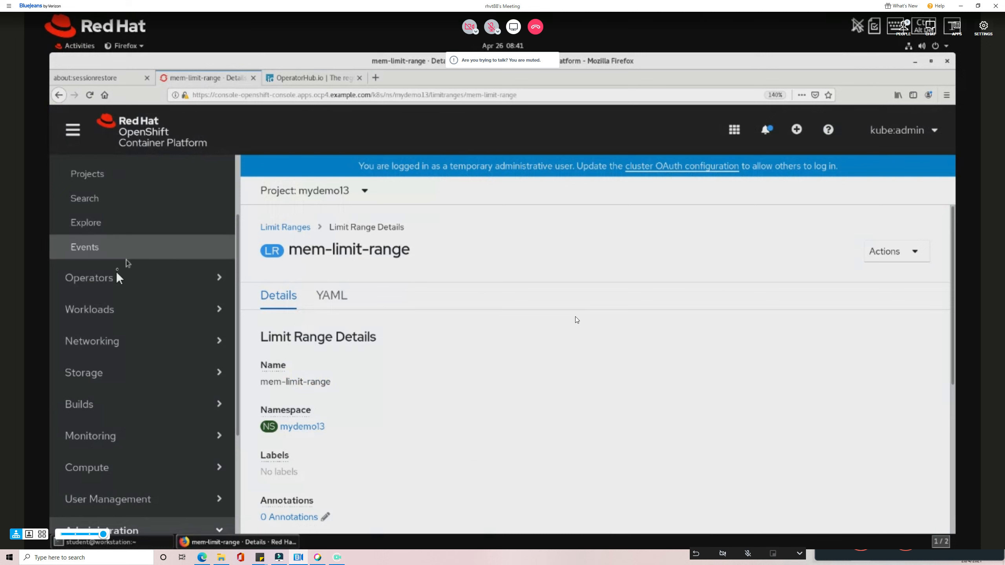
pyautogui.click(110, 283)
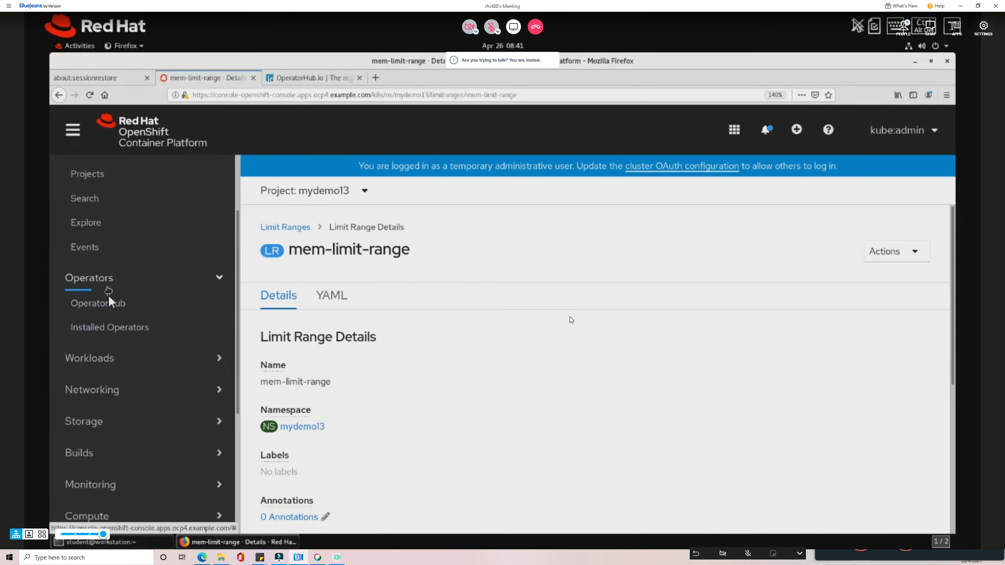
pyautogui.click(321, 81)
pyautogui.click(204, 77)
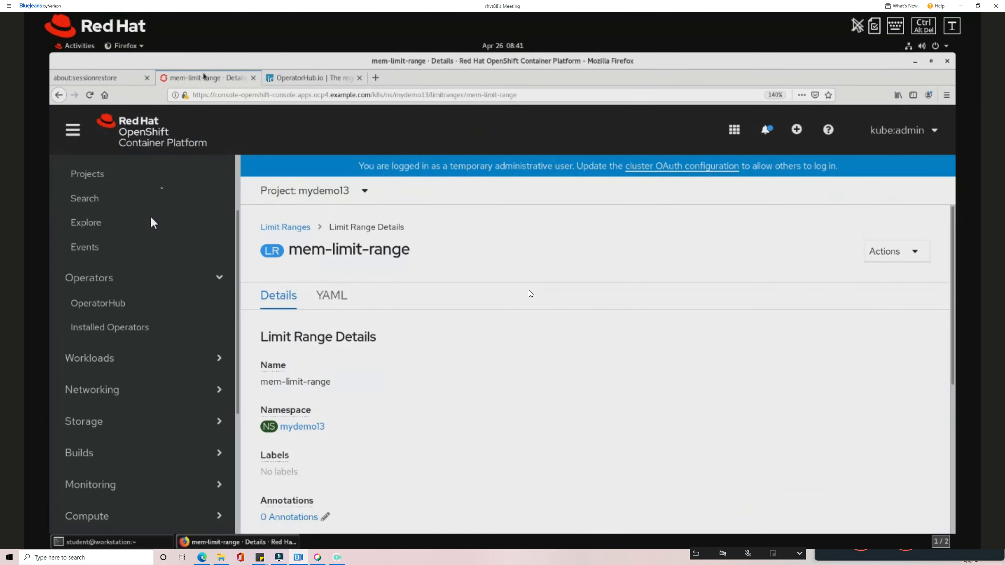
pyautogui.click(111, 311)
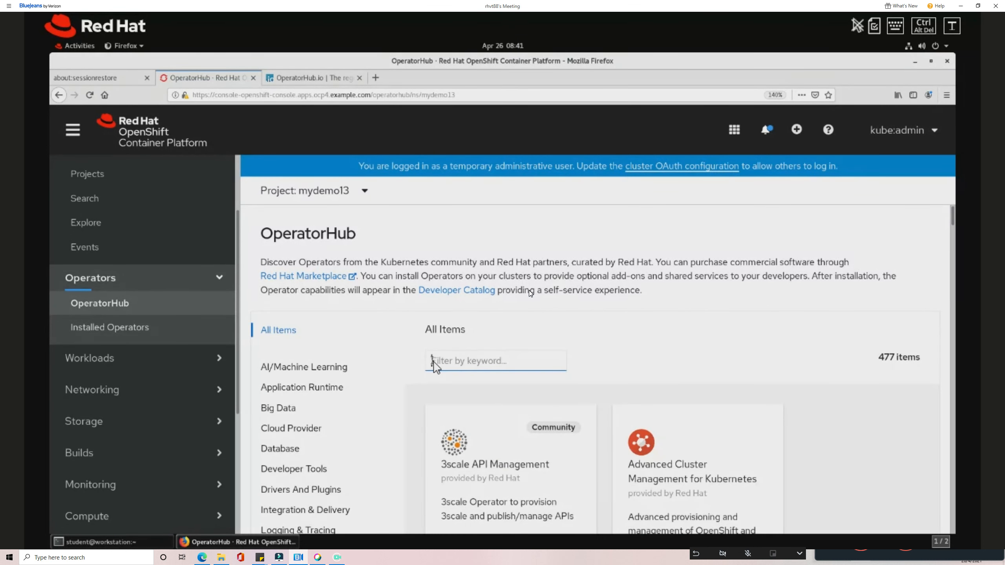
# Scroll through the OperatorHub catalogue, then go to the Projects list.
pyautogui.scroll(-1, 451, 376)
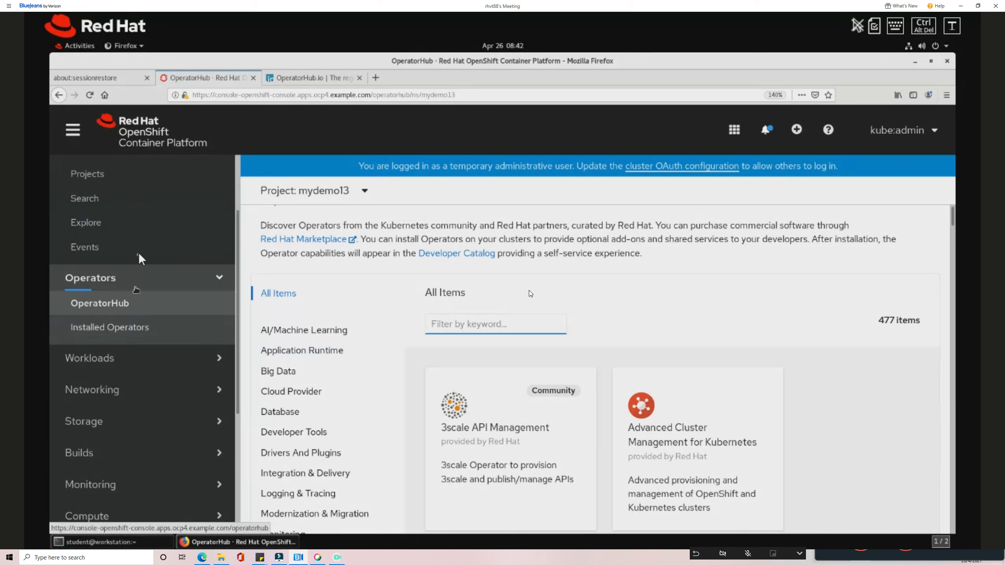
pyautogui.scroll(1, 139, 255)
pyautogui.scroll(3, 106, 237)
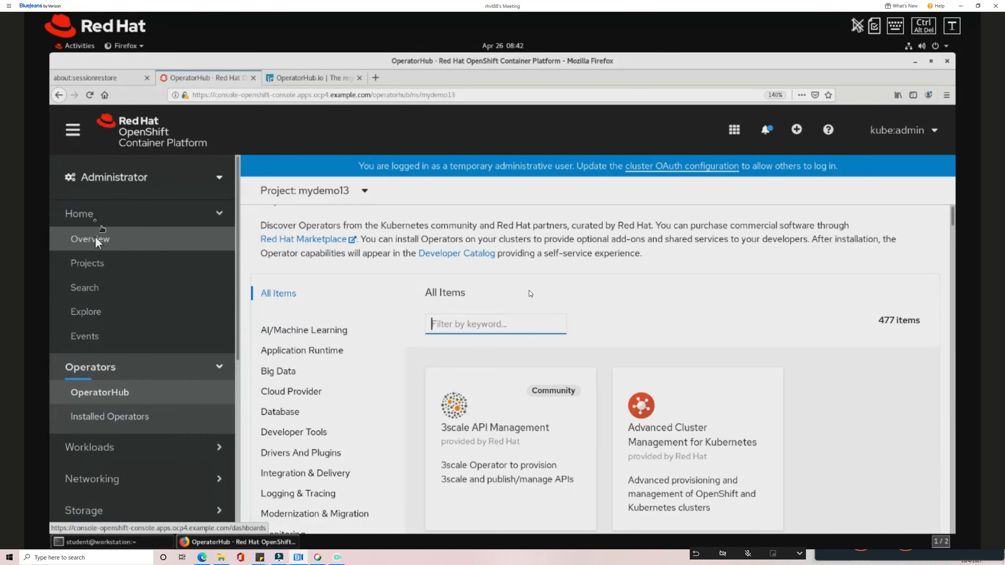
pyautogui.click(94, 266)
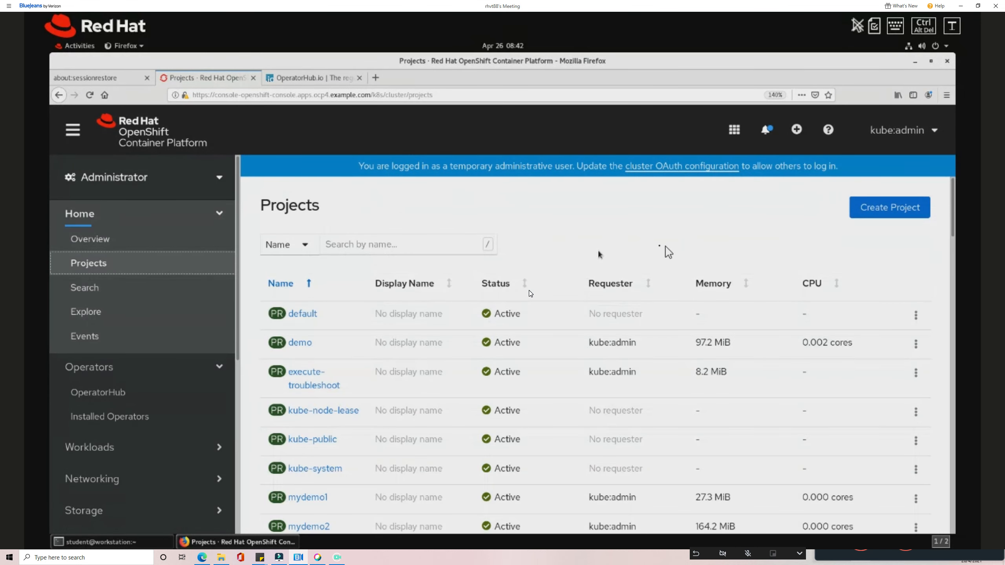
# Create a new project named mydemo14.
pyautogui.click(878, 217)
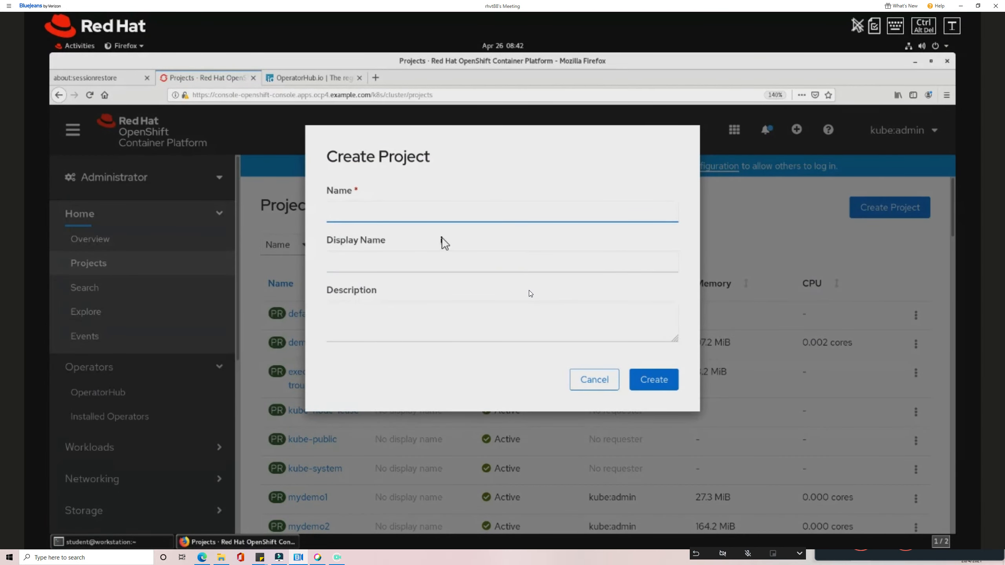
pyautogui.write('mydemo')
pyautogui.write('15')
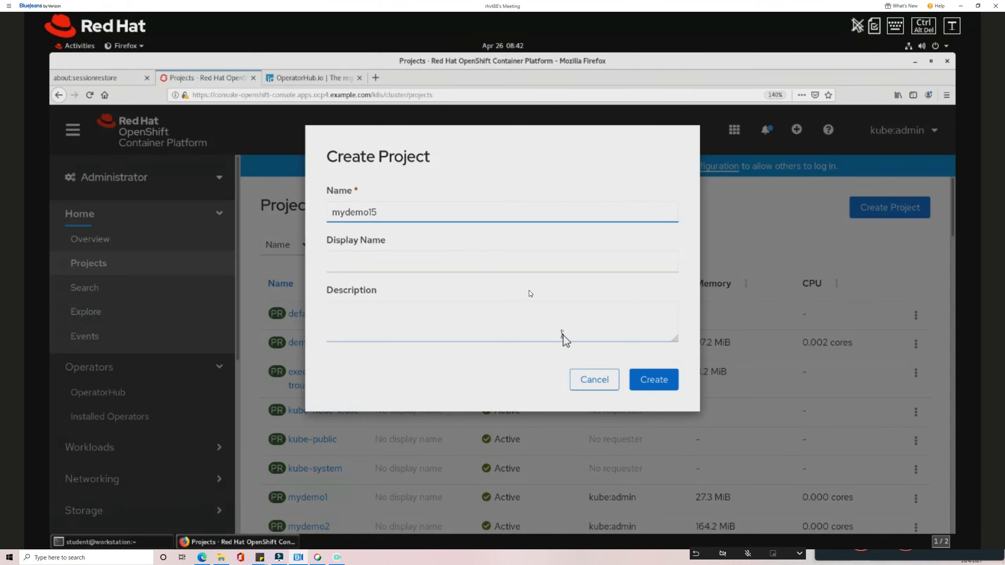
pyautogui.press('BackSpace')
pyautogui.write('5')
pyautogui.press('BackSpace')
pyautogui.write('4')
pyautogui.click(652, 386)
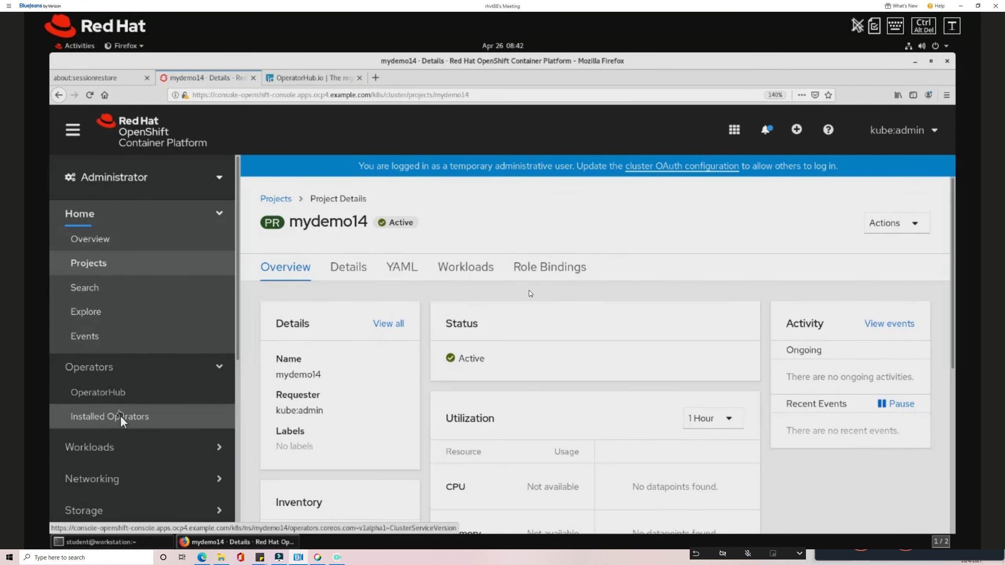
# Open the OperatorHub catalogue for project mydemo14.
pyautogui.click(124, 425)
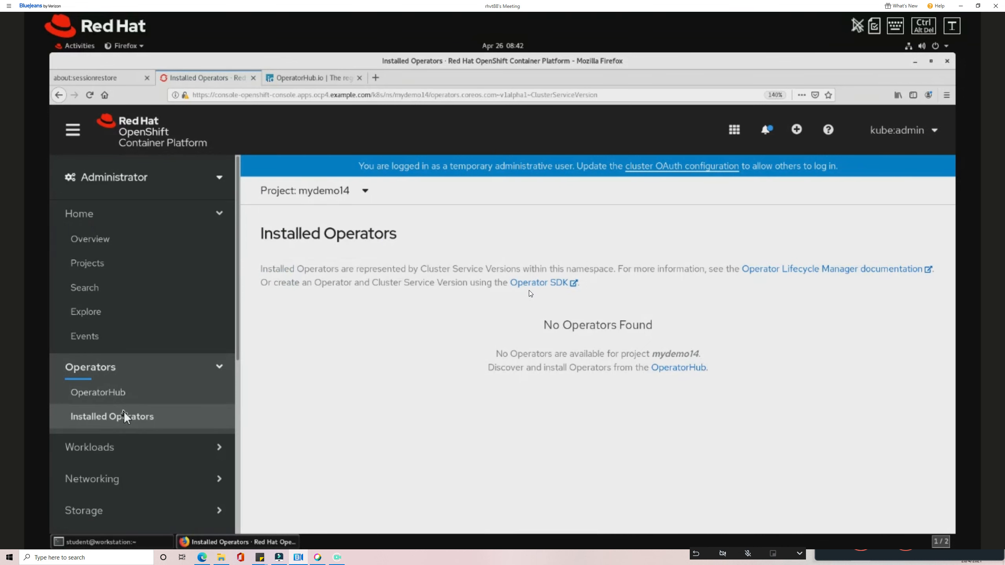
pyautogui.click(123, 399)
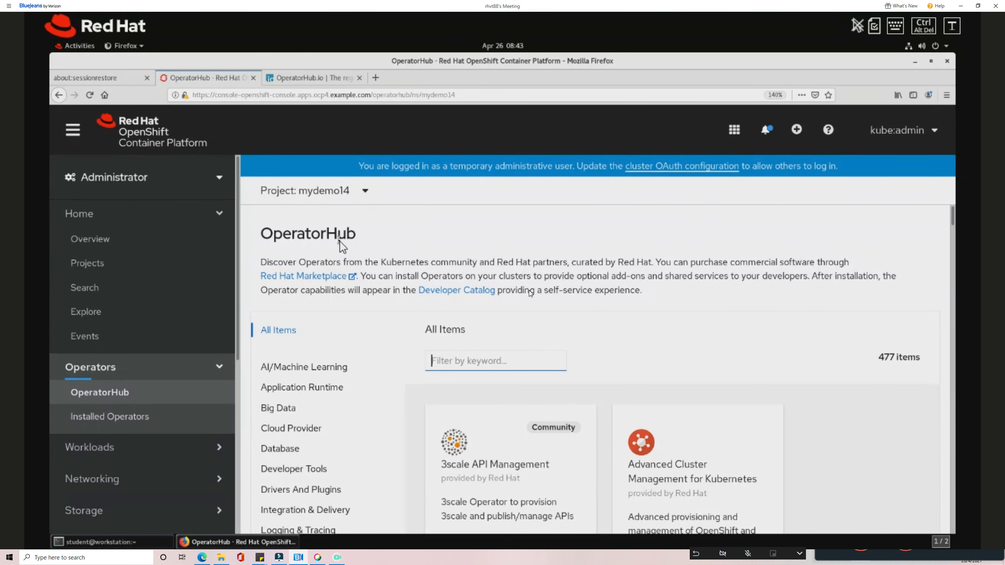
pyautogui.scroll(-1, 343, 246)
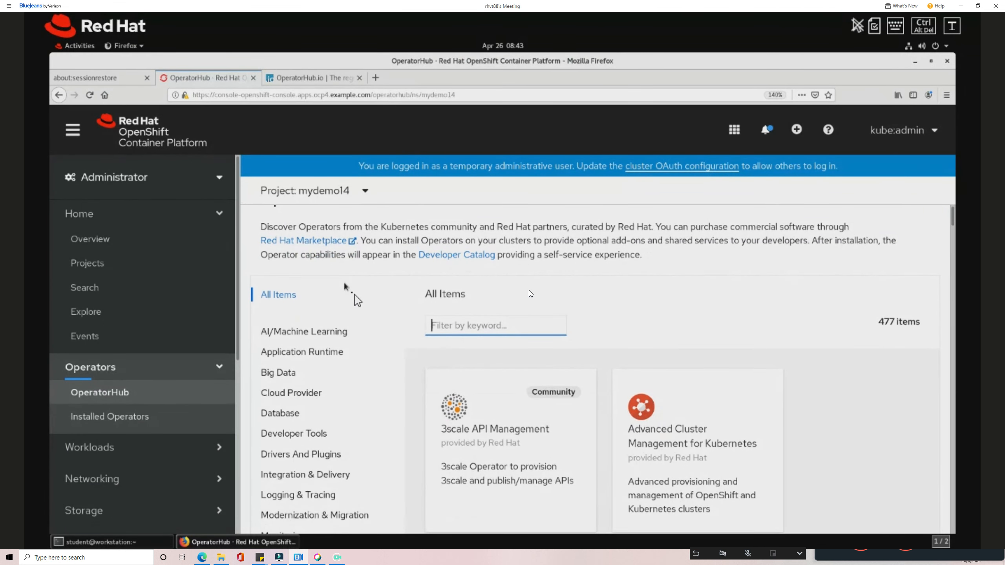
pyautogui.scroll(1, 345, 285)
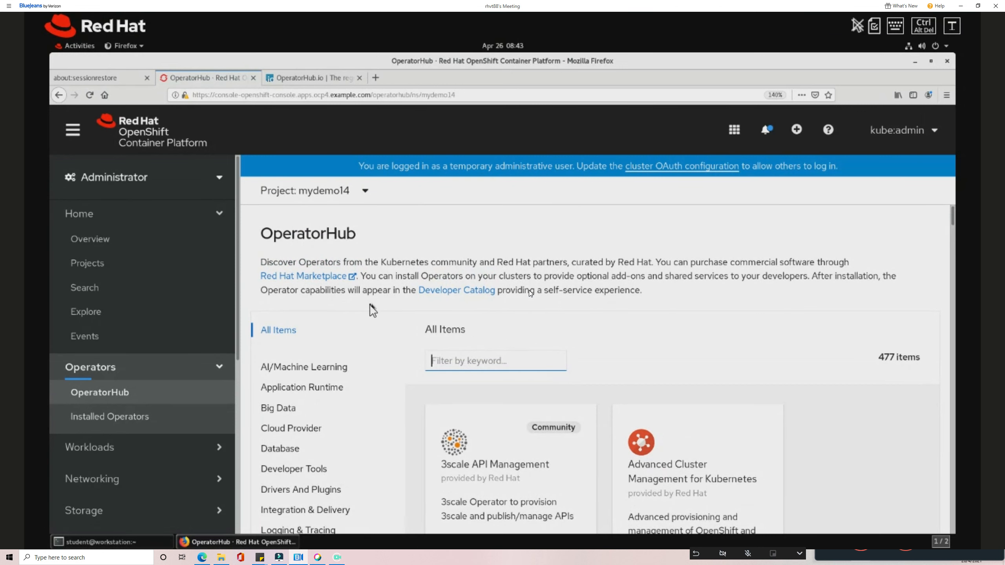
# Filter to Database operators with keyword 'pos' and open Crunchy PostgreSQL for OpenShift 4.5.0.
pyautogui.click(269, 455)
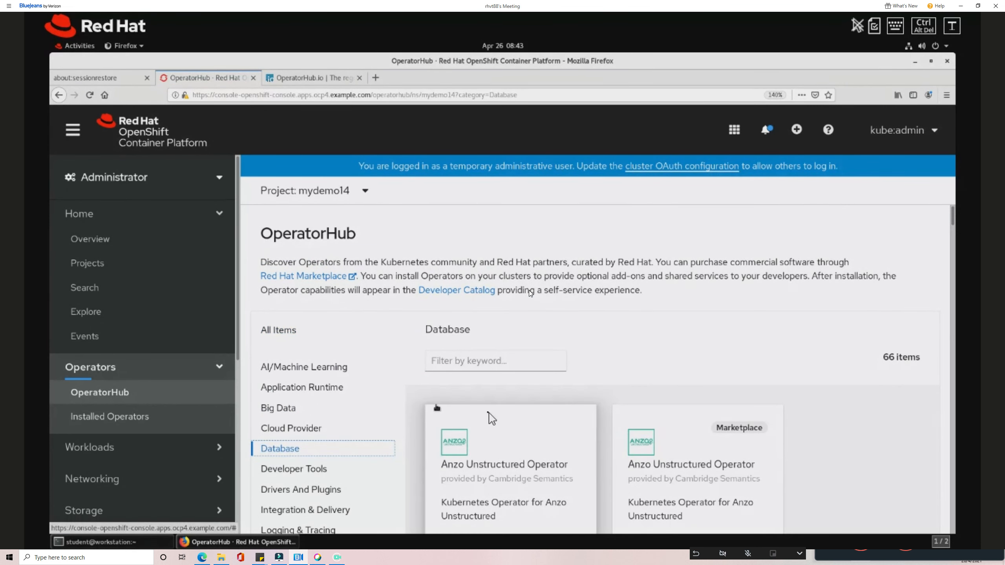
pyautogui.scroll(-3, 492, 412)
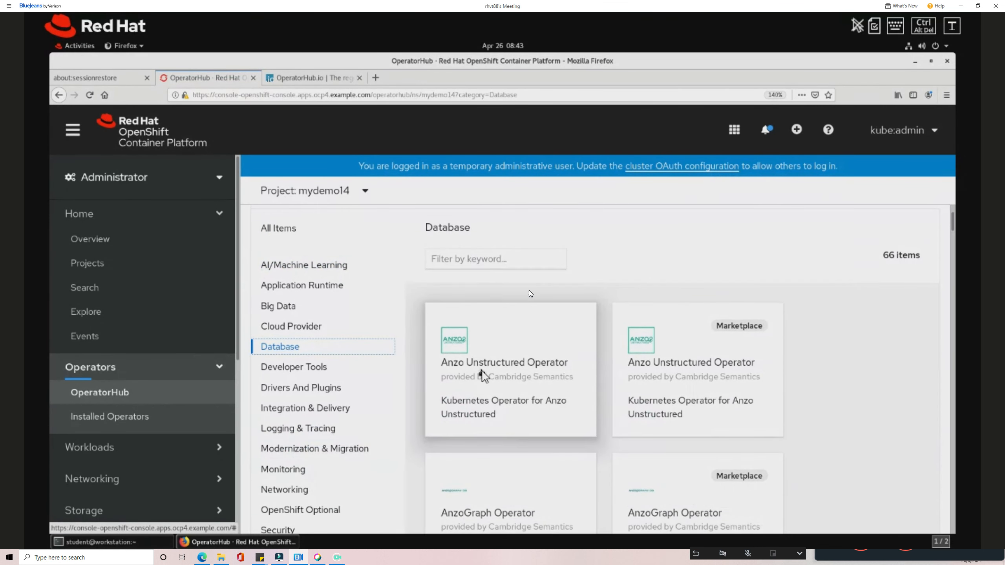
pyautogui.scroll(2, 474, 309)
pyautogui.scroll(2, 474, 309)
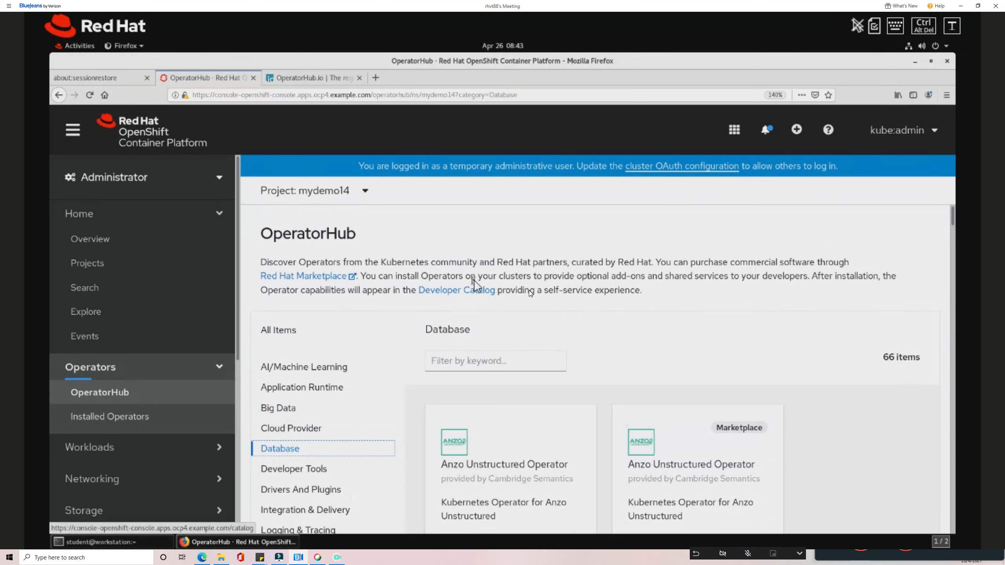
pyautogui.click(463, 367)
pyautogui.click(463, 366)
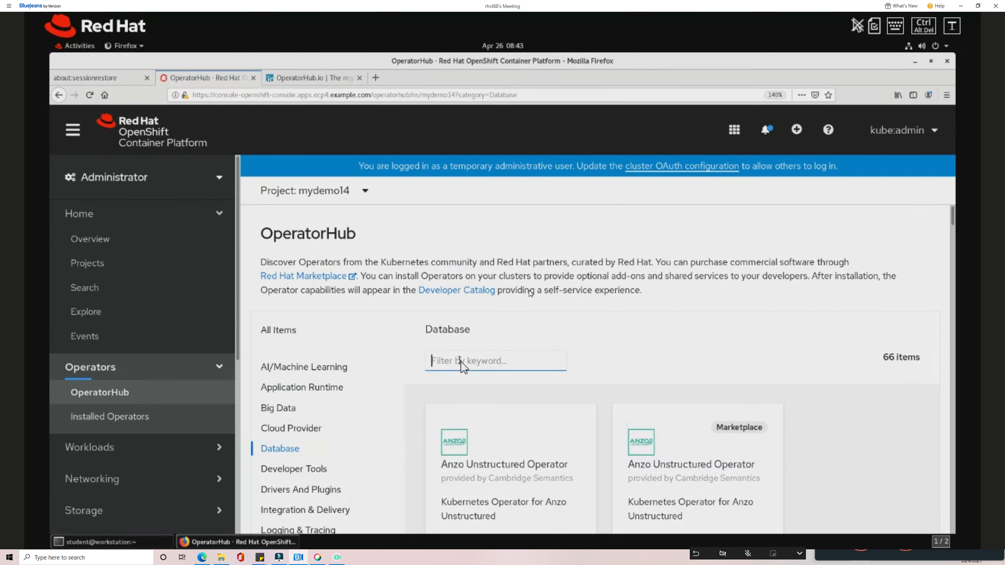
pyautogui.write('po')
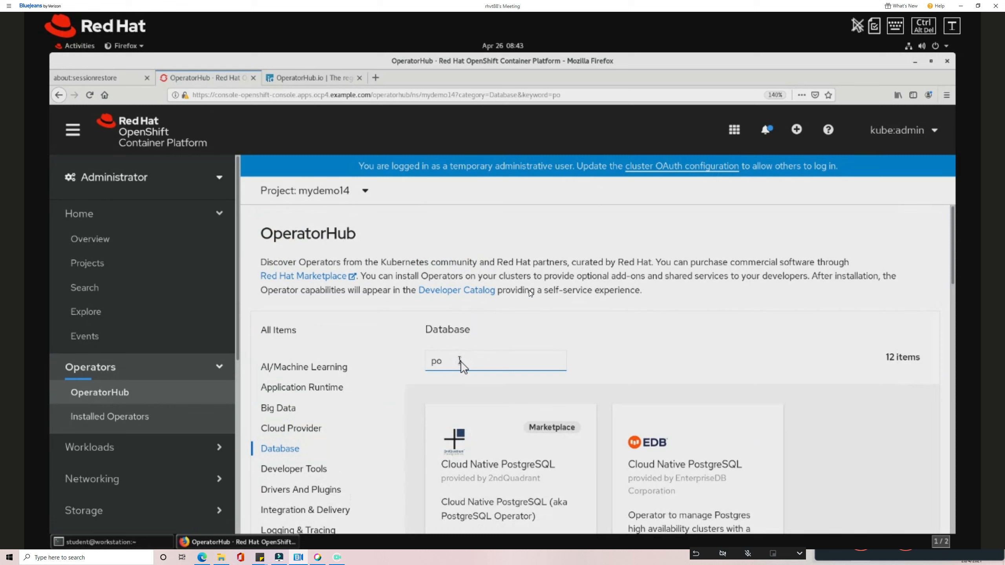
pyautogui.write('s')
pyautogui.scroll(-5, 535, 392)
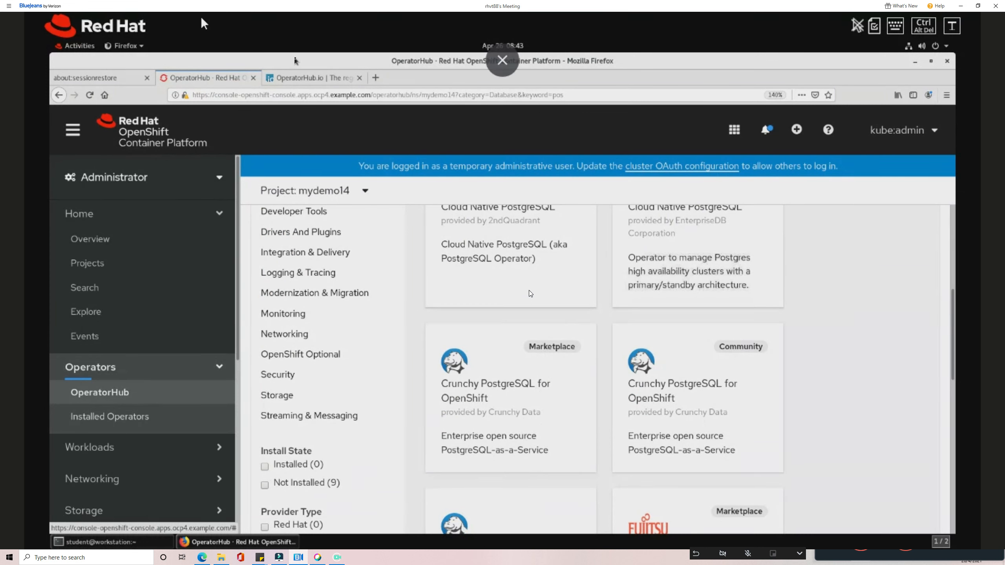
pyautogui.click(518, 375)
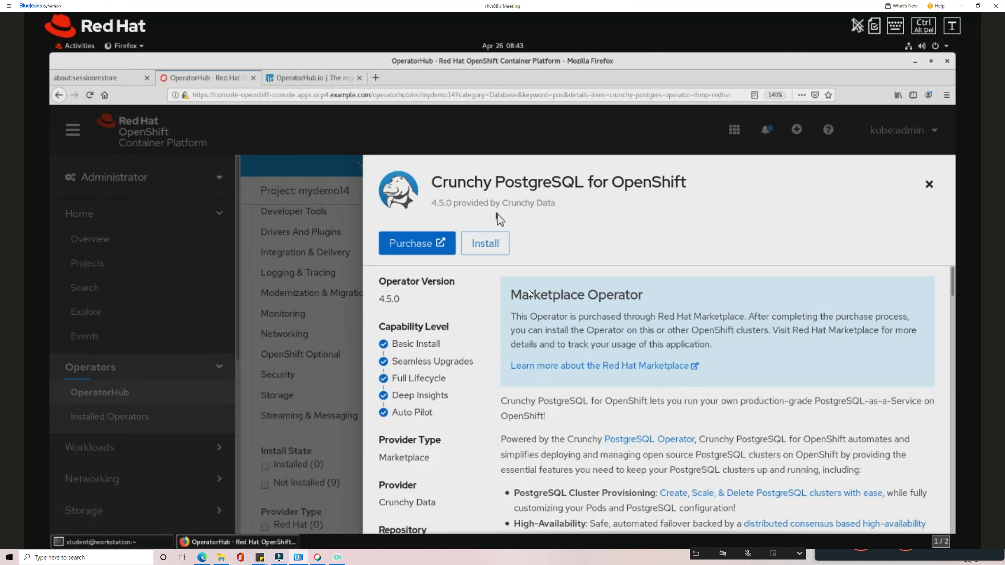
# Install Crunchy PostgreSQL for OpenShift into mydemo14 on the stable channel with Automatic approval.
pyautogui.click(486, 243)
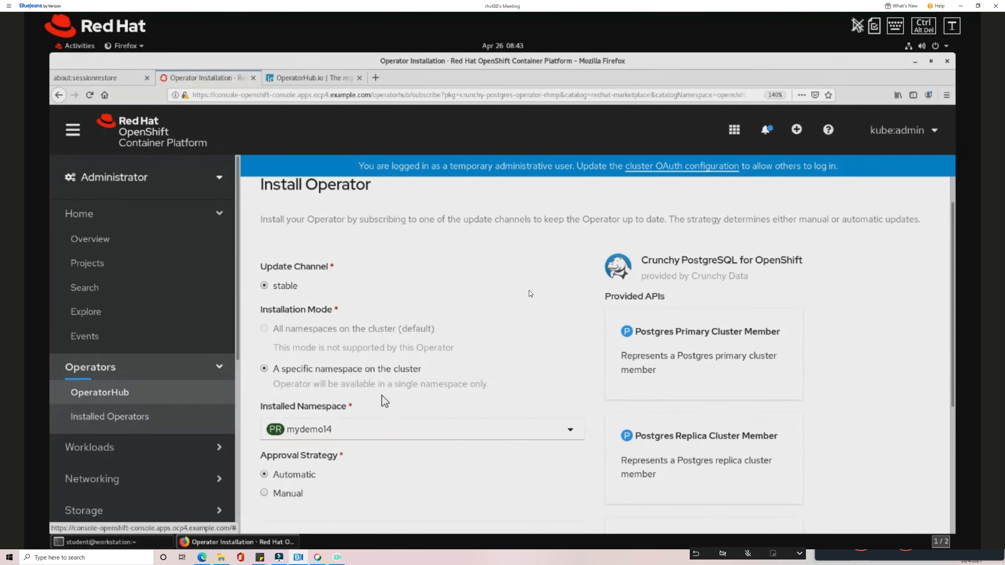
pyautogui.scroll(-3, 384, 401)
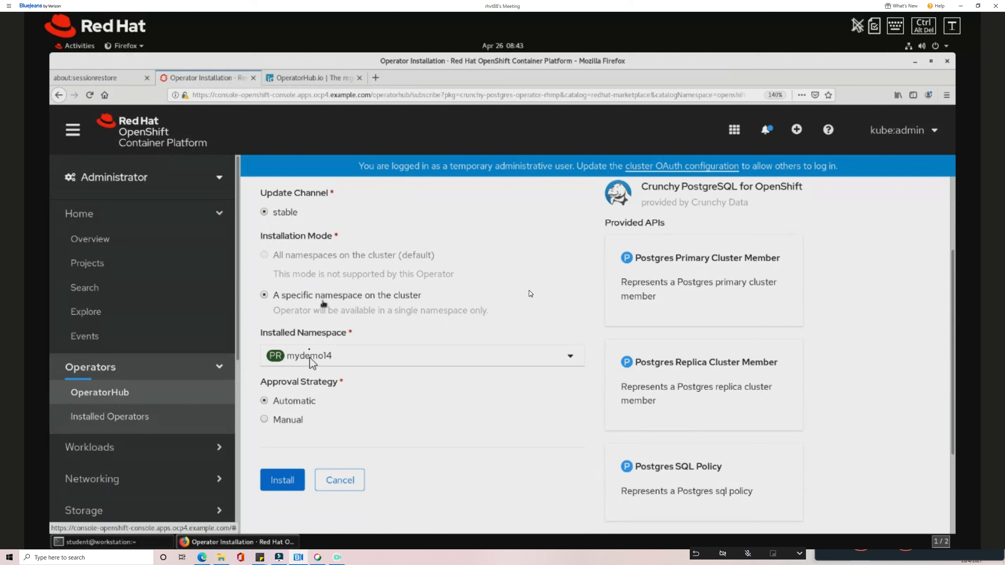
pyautogui.click(283, 481)
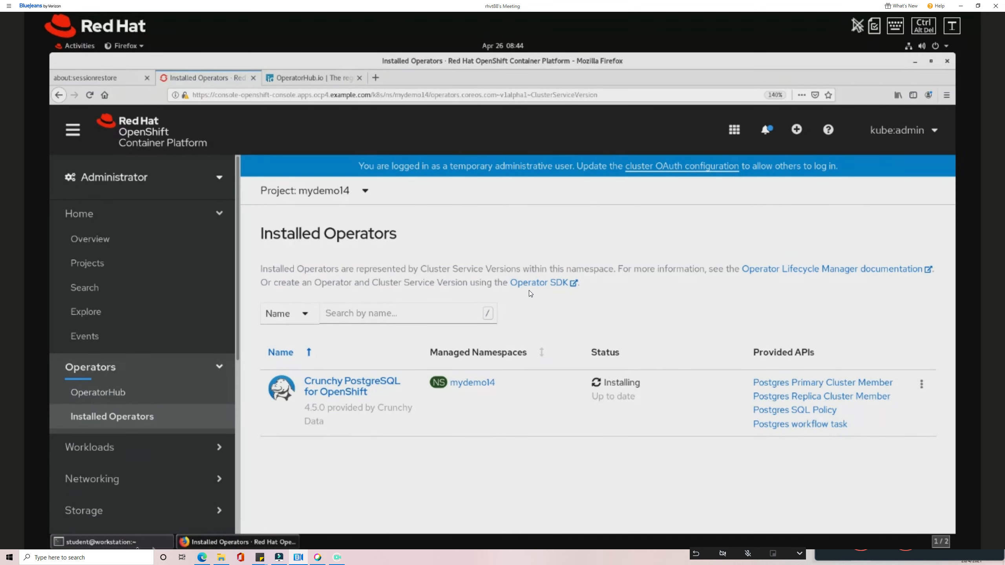
pyautogui.click(137, 544)
# Make mydemo14 the active oc project, correcting an initial switch to mydemo15.
pyautogui.write('oc p')
pyautogui.write('roject ')
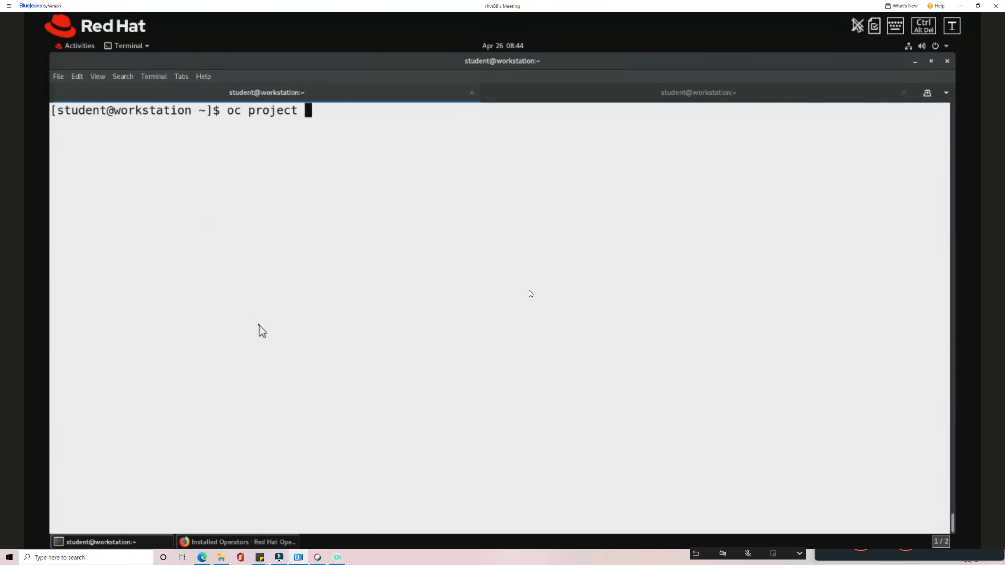
pyautogui.write('mydemo15')
pyautogui.press('BackSpace')
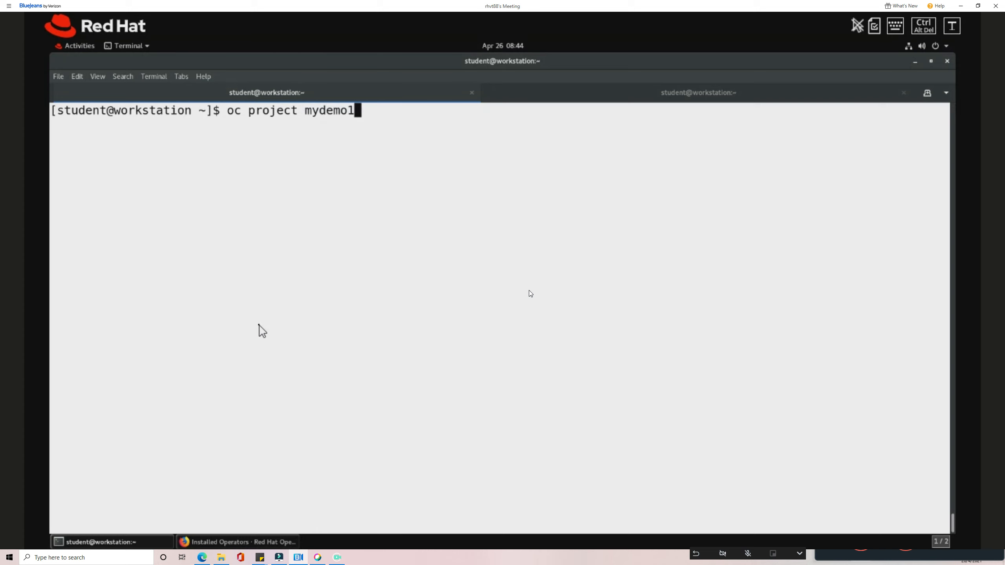
pyautogui.write('5')
pyautogui.press('Return')
pyautogui.press('Up')
pyautogui.press('BackSpace')
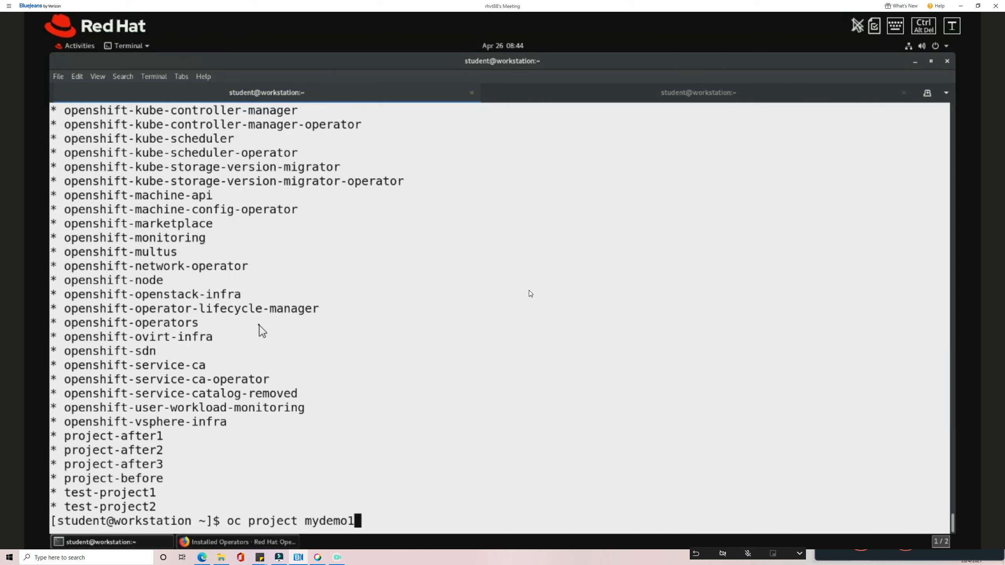
pyautogui.write('4')
pyautogui.press('Return')
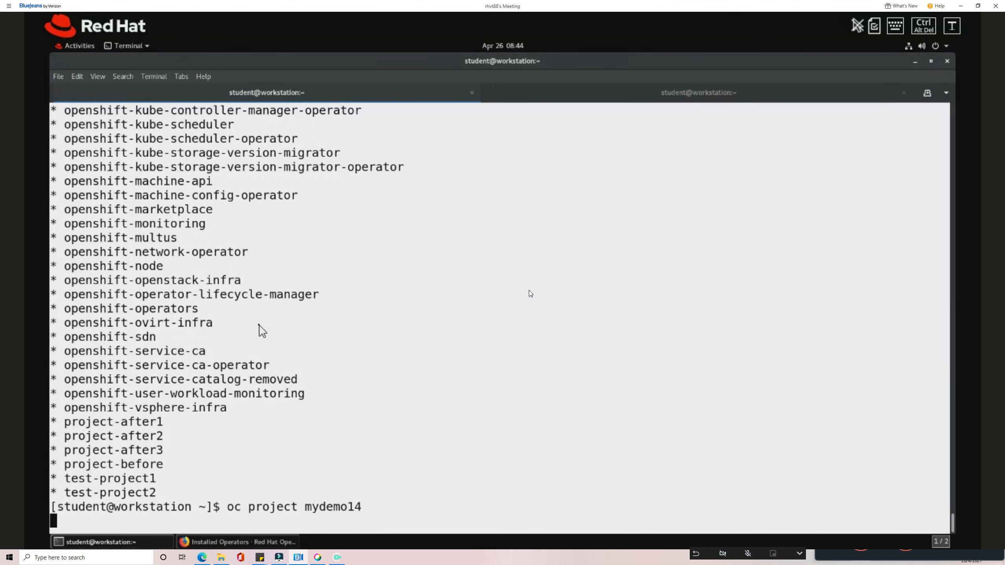
# Clear the terminal and run 'oc get pods', showing the postgres operator pod in ImagePullBackOff.
pyautogui.hotkey('ctrl', 'l')
pyautogui.write('oc gte')
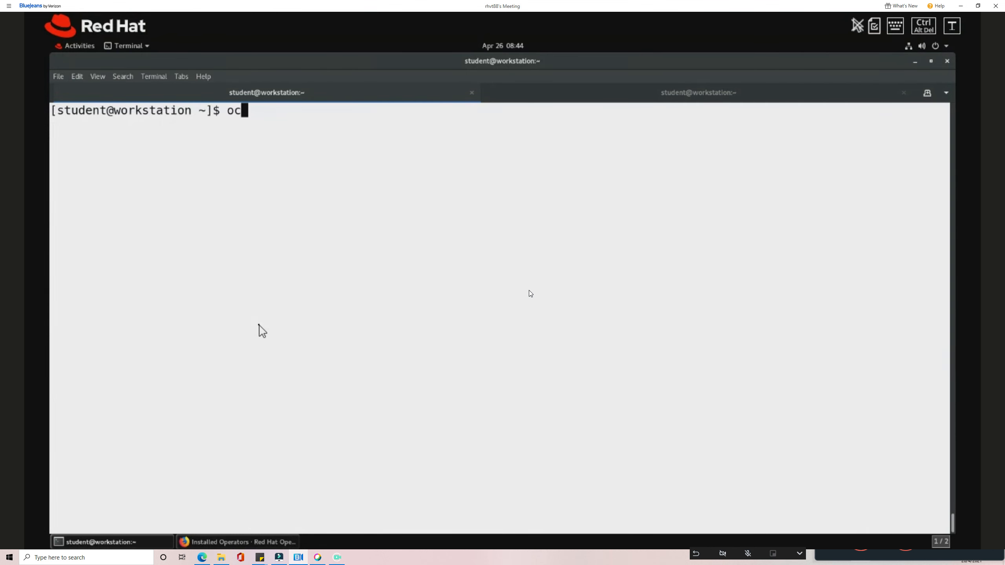
pyautogui.press('BackSpace')
pyautogui.press('BackSpace')
pyautogui.write('et pods')
pyautogui.press('Return')
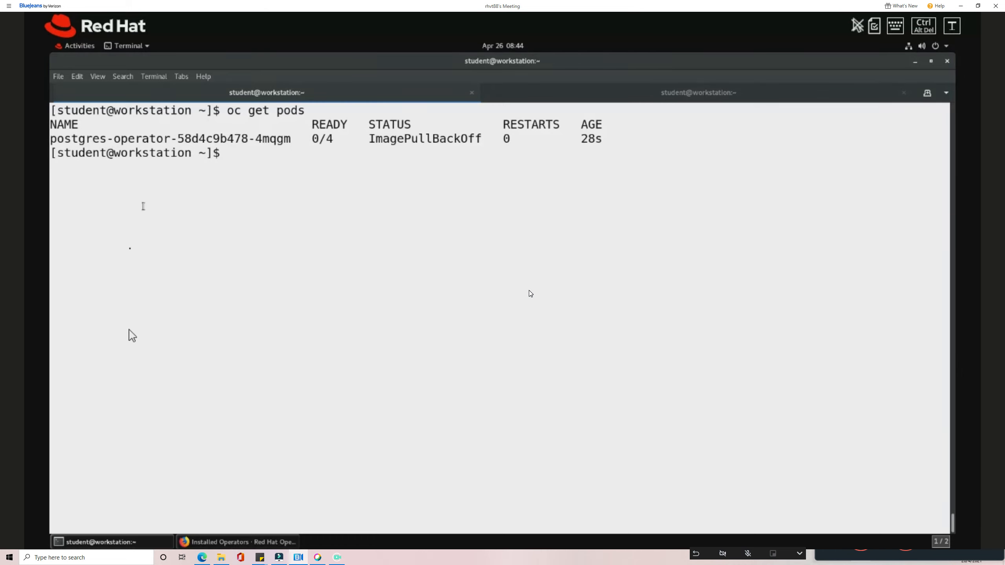
pyautogui.click(157, 544)
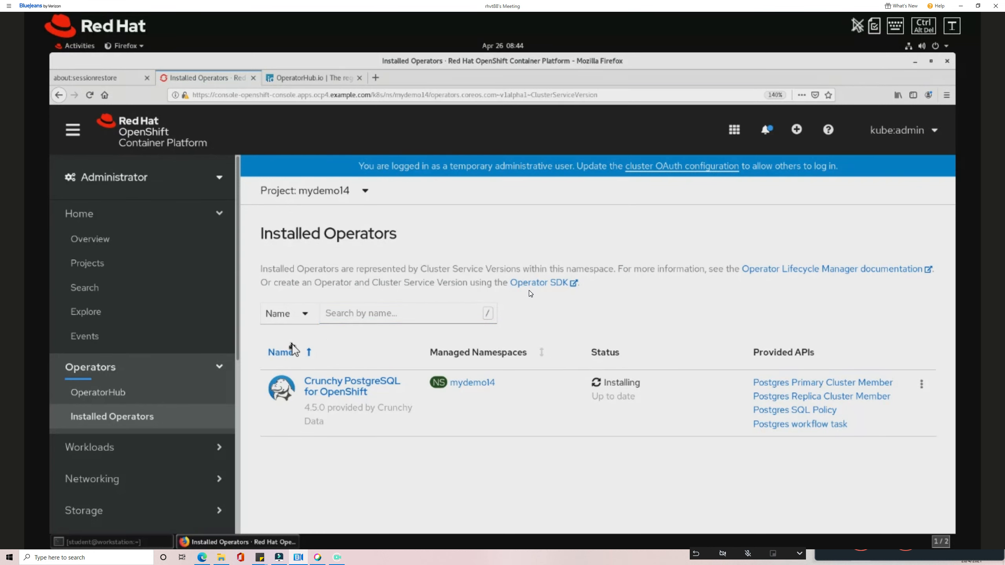
# Glance through the OperatorHub catalogue, then open the Projects list.
pyautogui.click(157, 394)
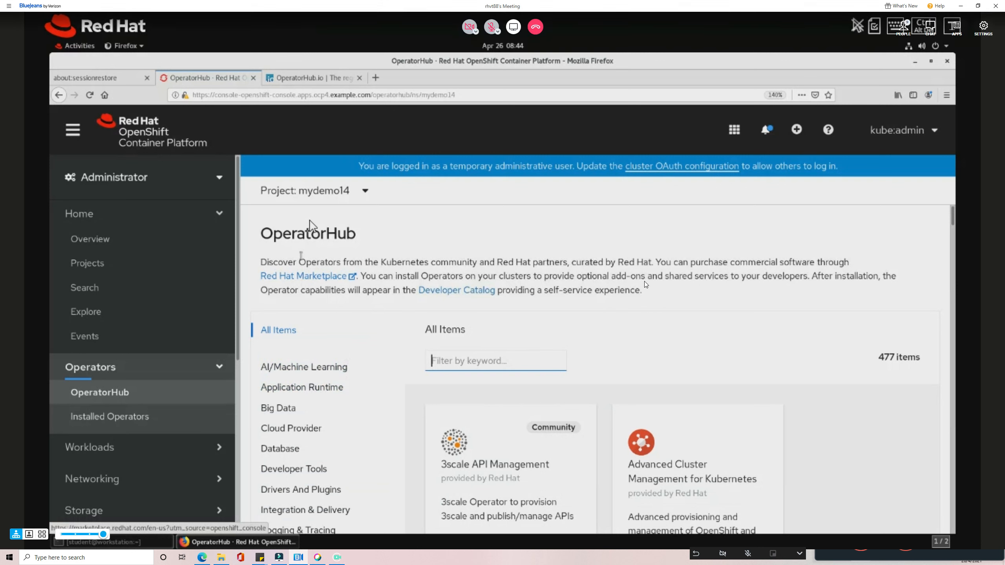
pyautogui.scroll(-1, 386, 418)
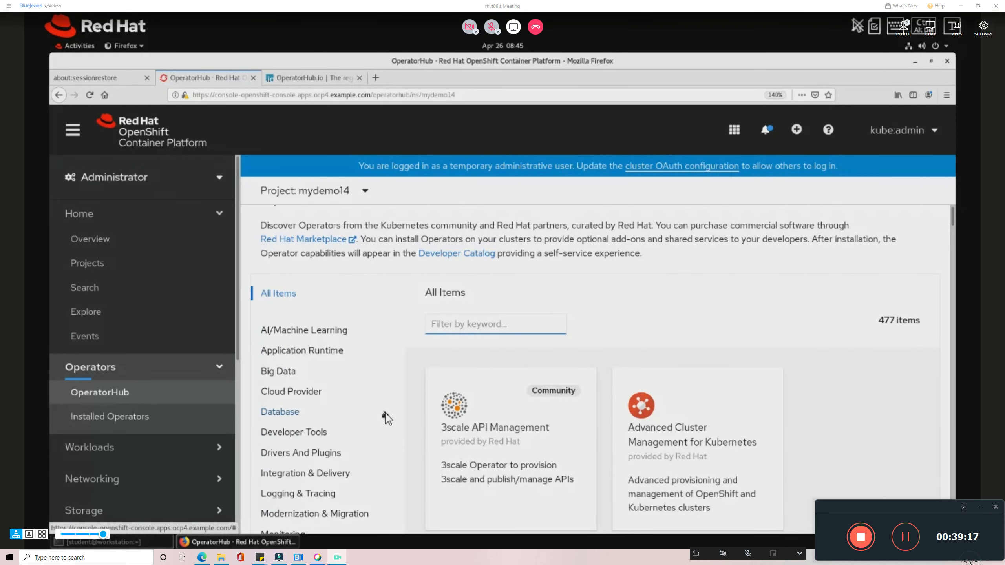
pyautogui.click(969, 558)
pyautogui.click(969, 558)
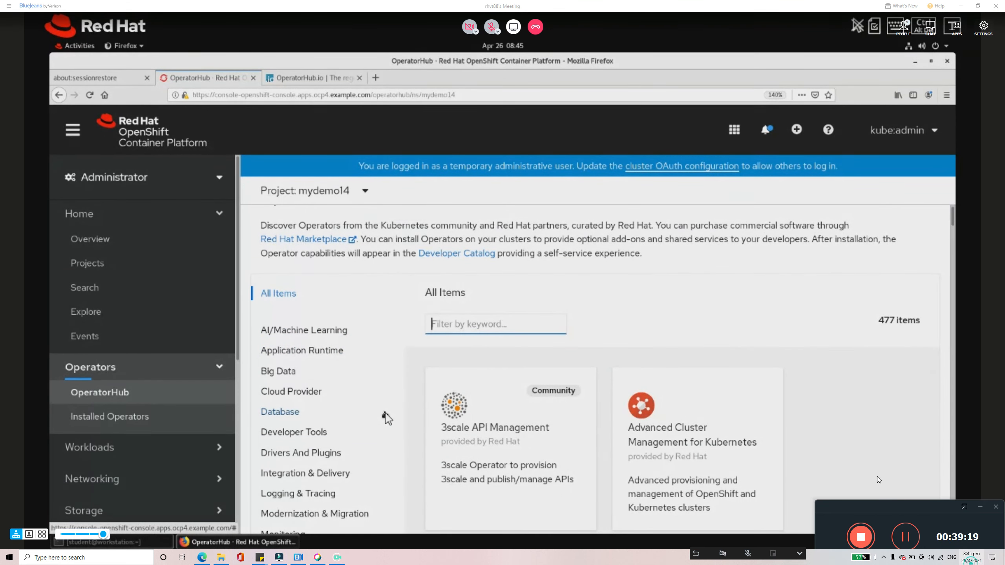
pyautogui.click(714, 334)
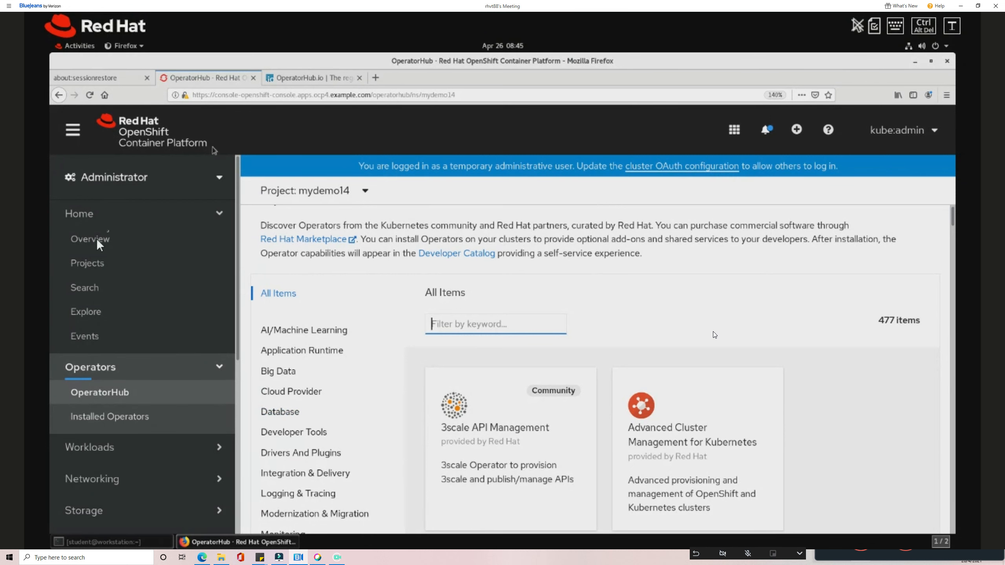
pyautogui.click(81, 265)
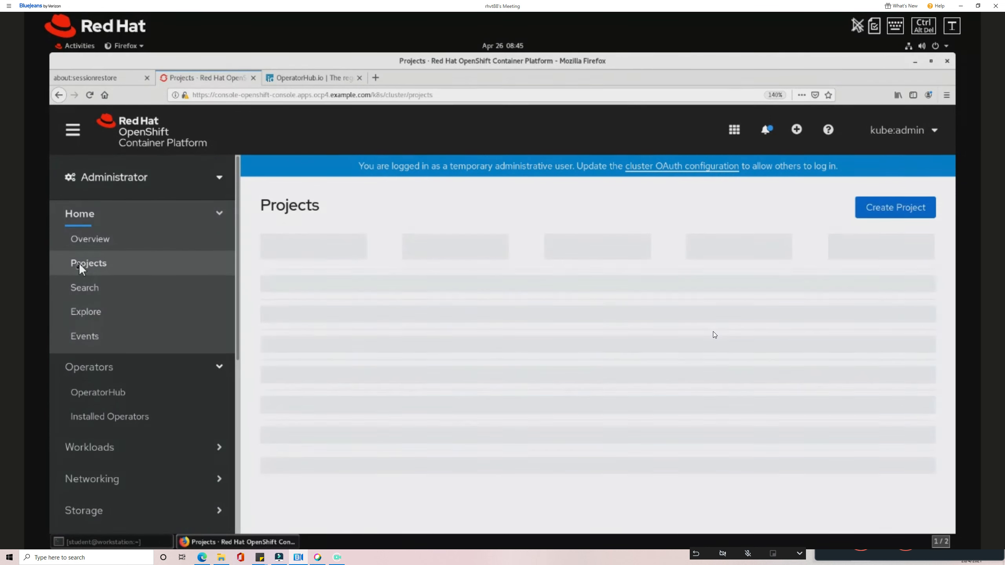
# Create a new project named mydemo15.
pyautogui.click(911, 213)
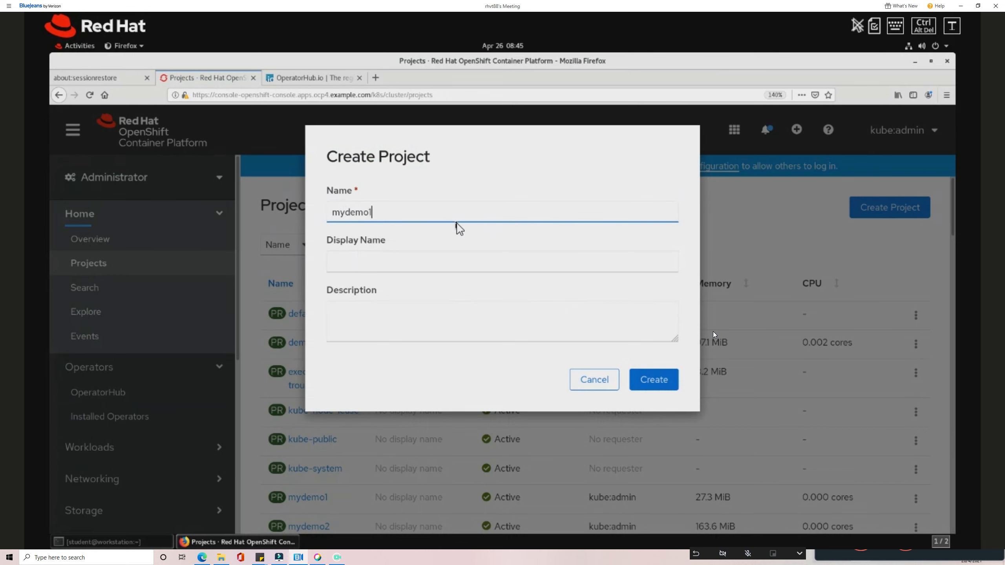
pyautogui.write('mydemo15')
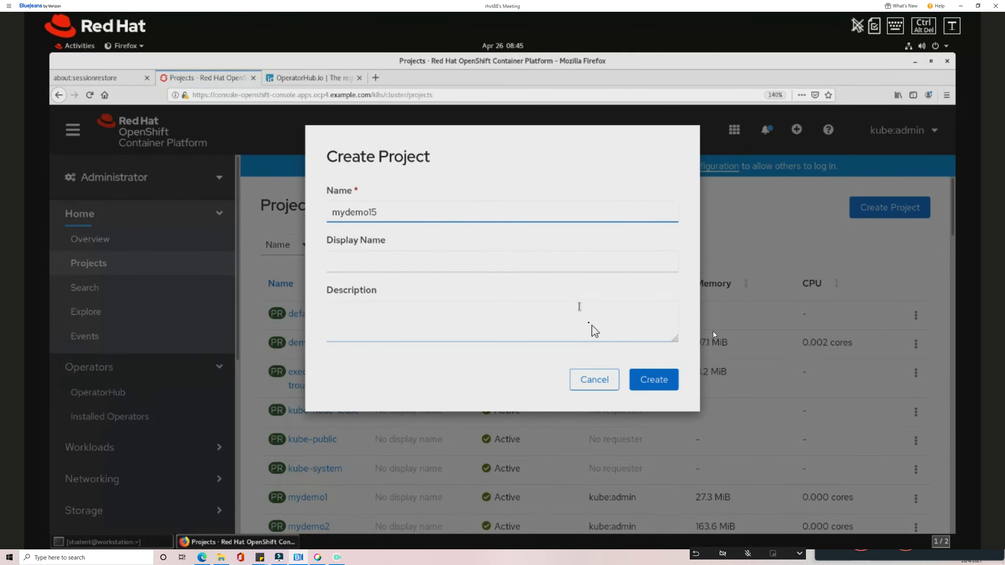
pyautogui.click(641, 380)
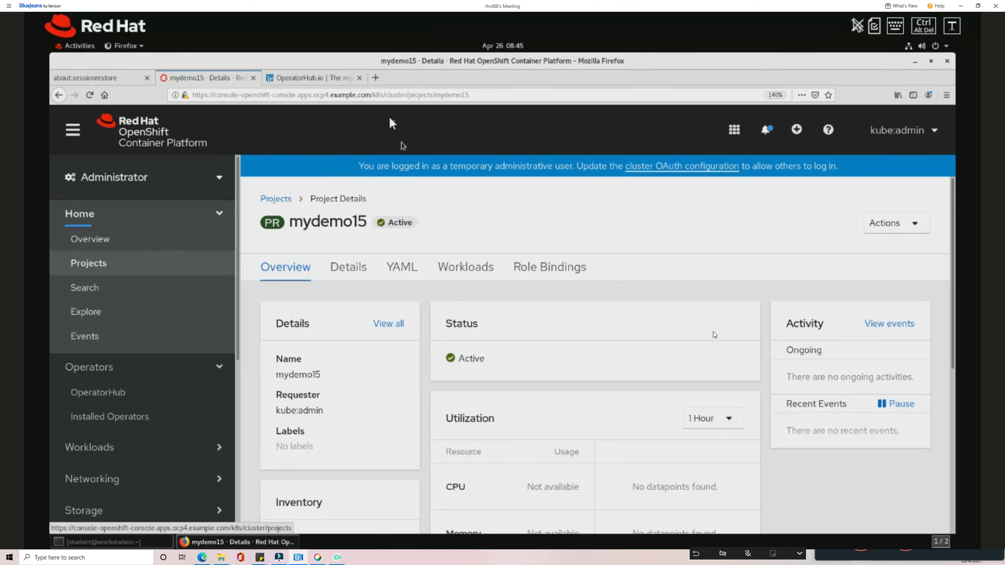
# Load quay.io in a new browser tab and go to its sign-in page.
pyautogui.click(374, 79)
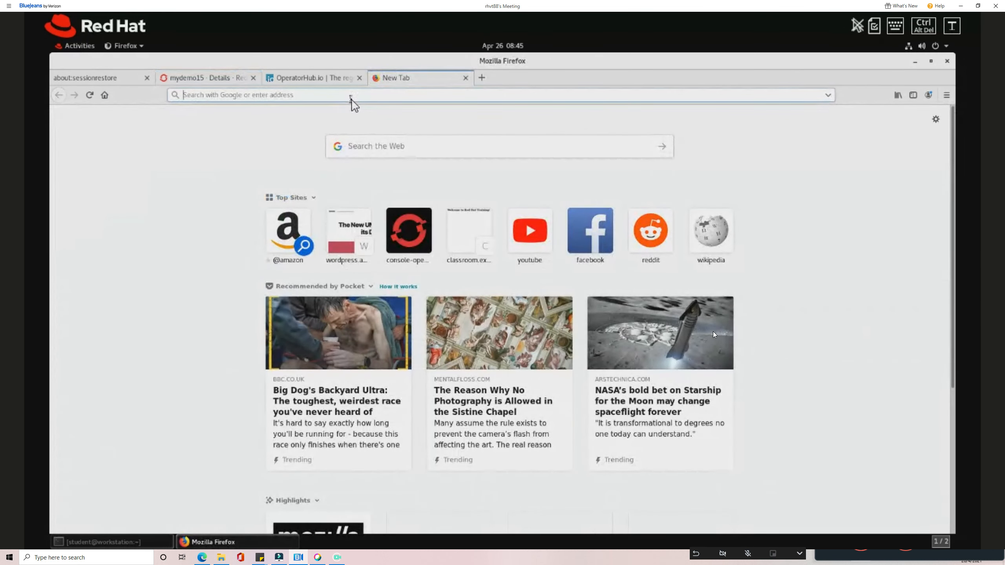
pyautogui.write('quay.')
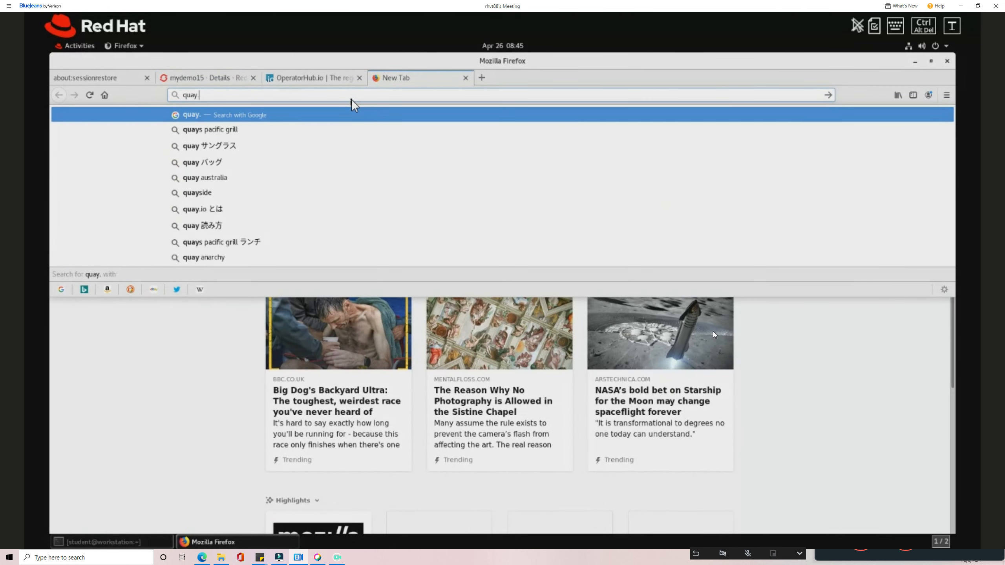
pyautogui.write('io')
pyautogui.press('Return')
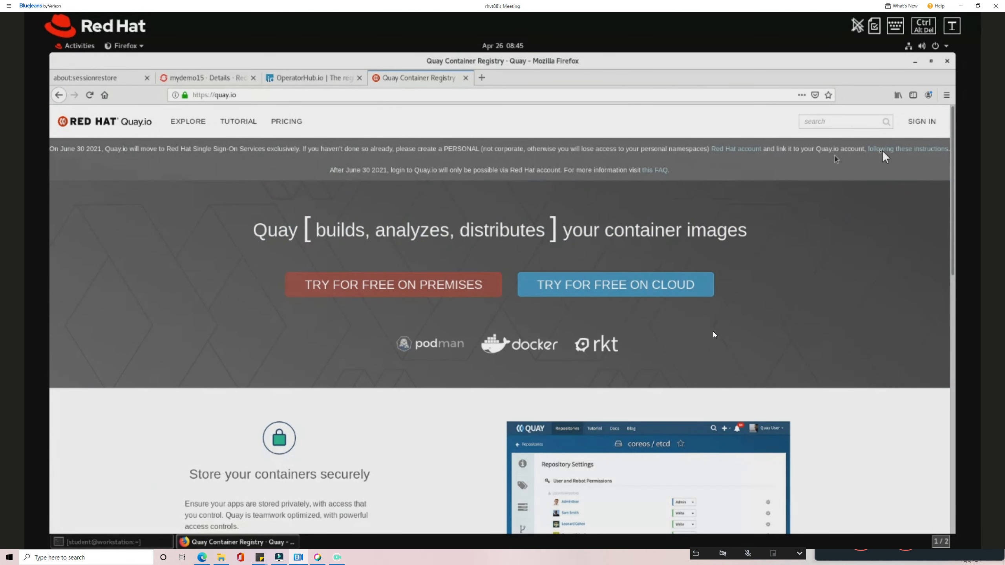
pyautogui.click(918, 126)
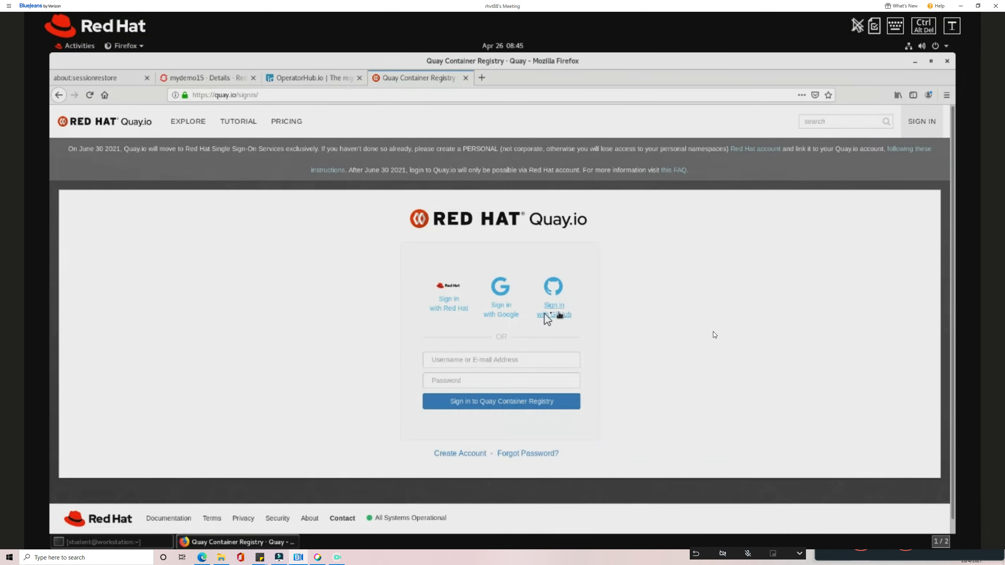
# Sign in to Quay with the account username and password, decline saving it, and open demoapp.
pyautogui.click(470, 360)
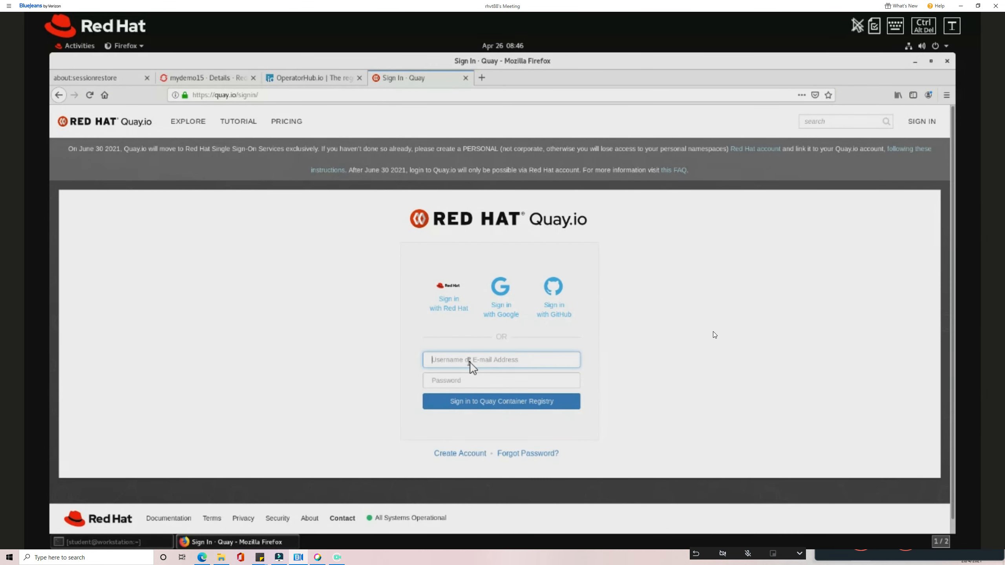
pyautogui.write('abdulmajeed86')
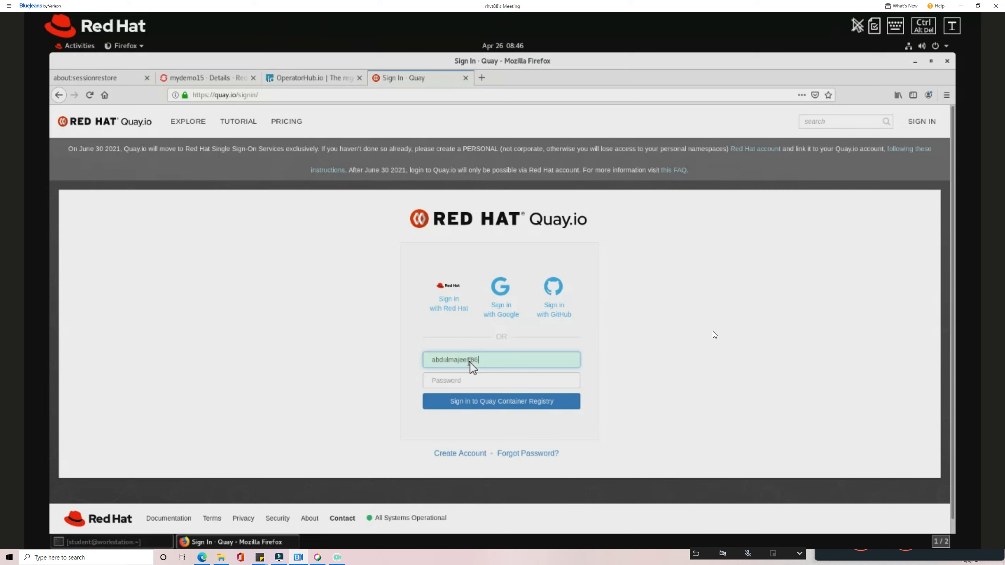
pyautogui.press('Tab')
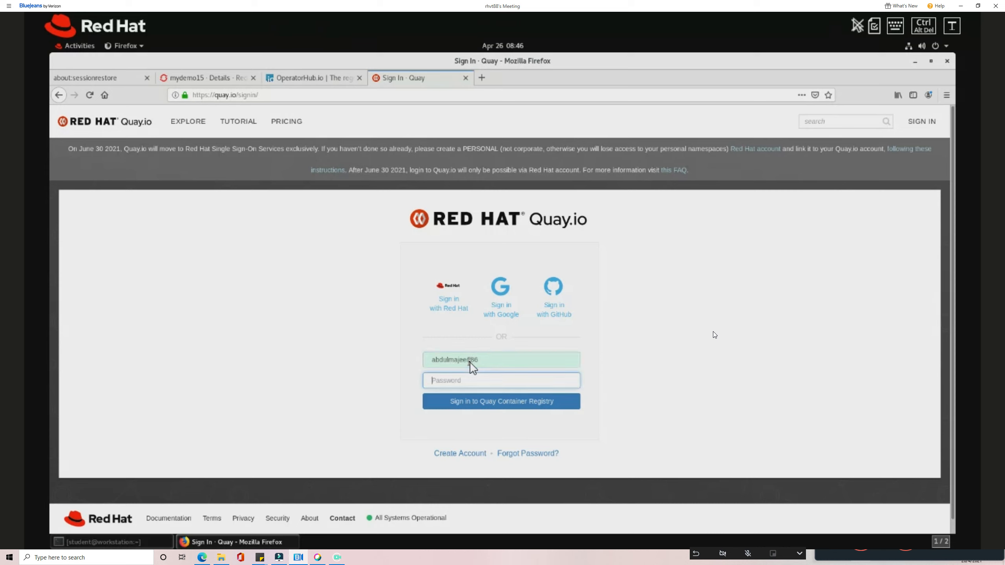
pyautogui.write('•')
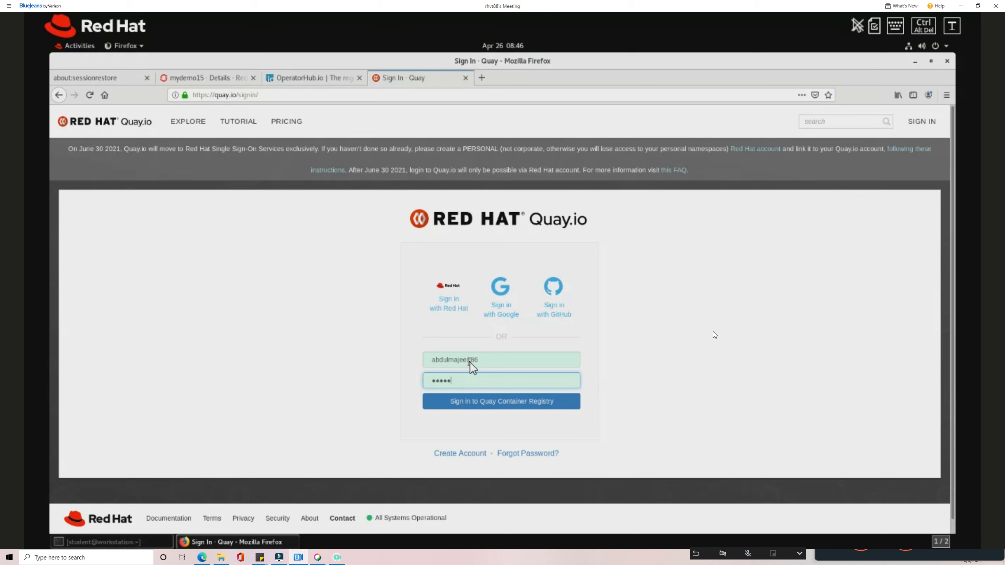
pyautogui.write('•')
pyautogui.press('Return')
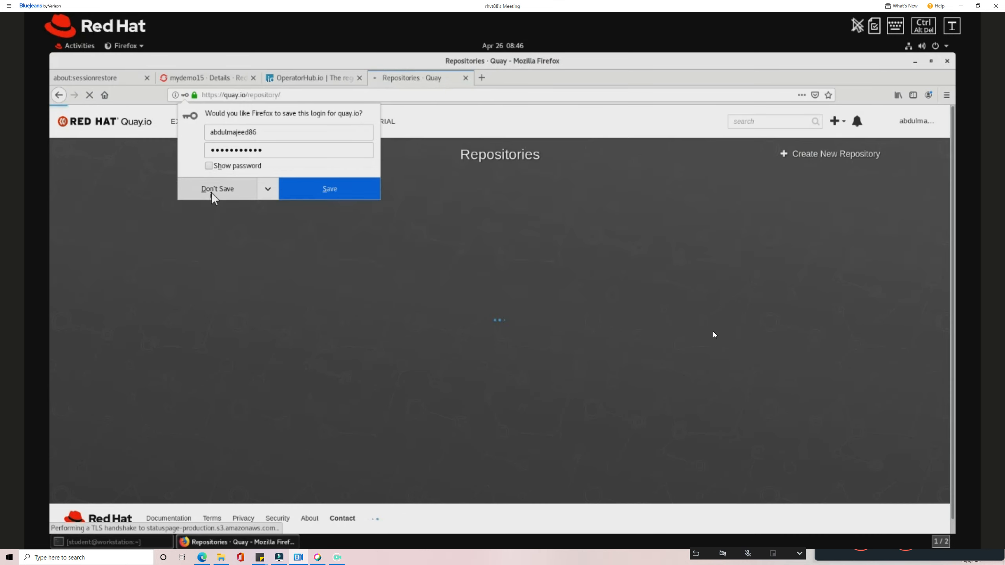
pyautogui.click(214, 189)
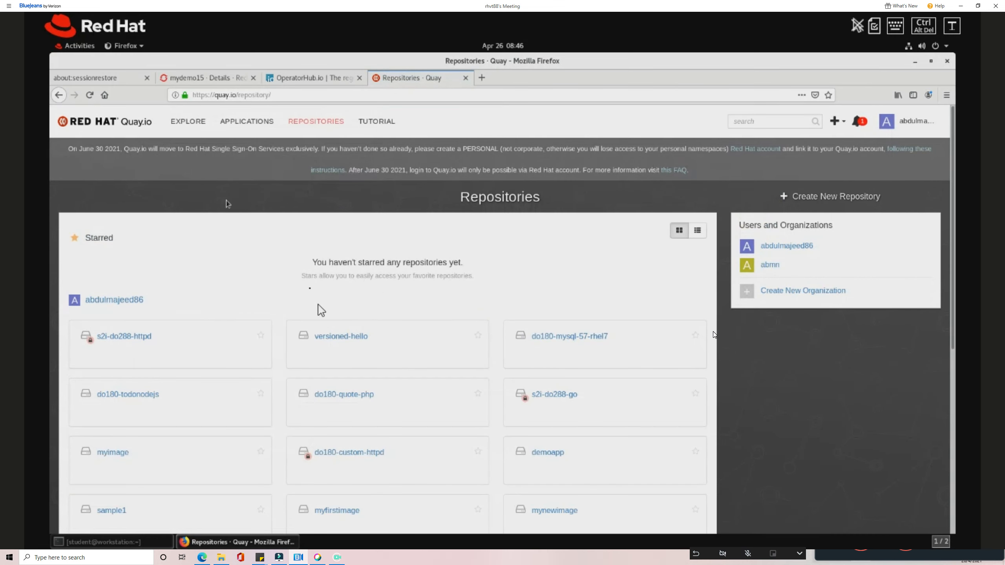
pyautogui.scroll(-3, 305, 346)
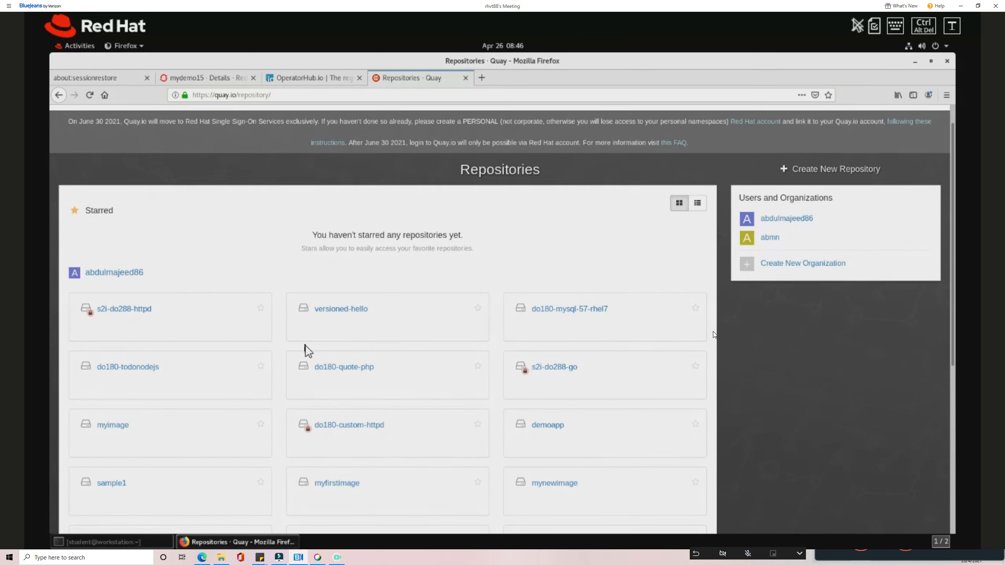
pyautogui.scroll(-2, 361, 356)
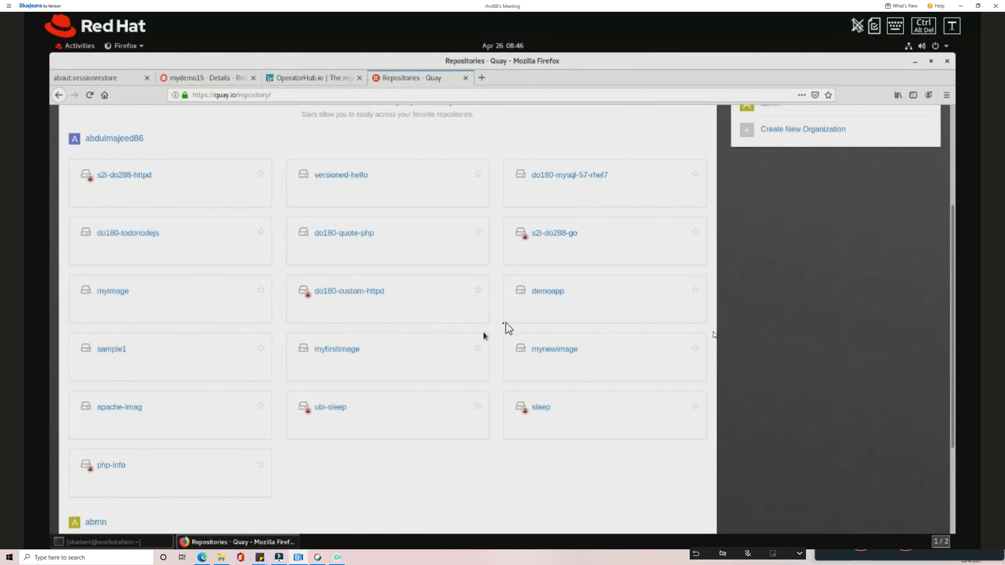
pyautogui.click(560, 294)
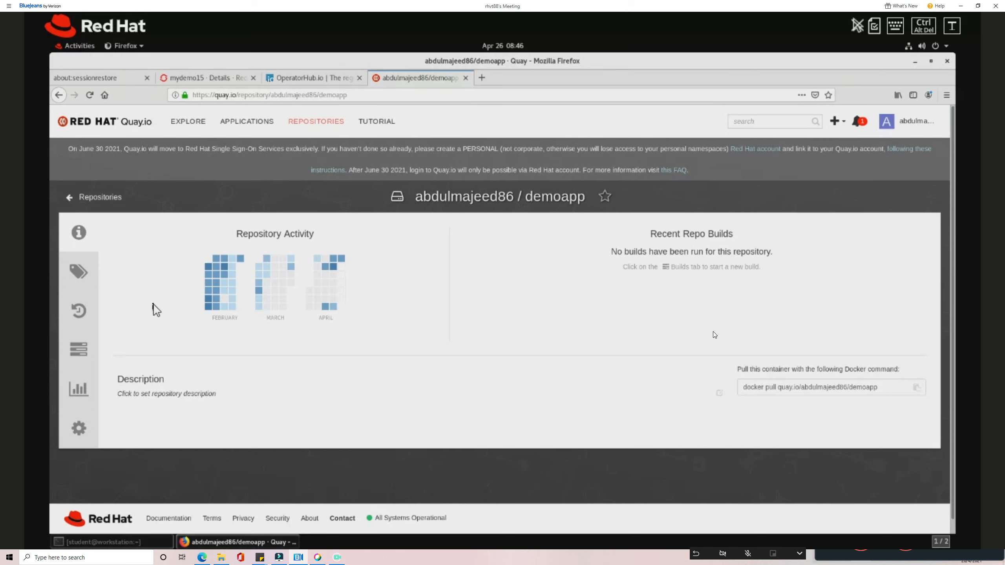
# Return to the mydemo15 console tab and toggle between Developer and Administrator perspectives.
pyautogui.click(201, 80)
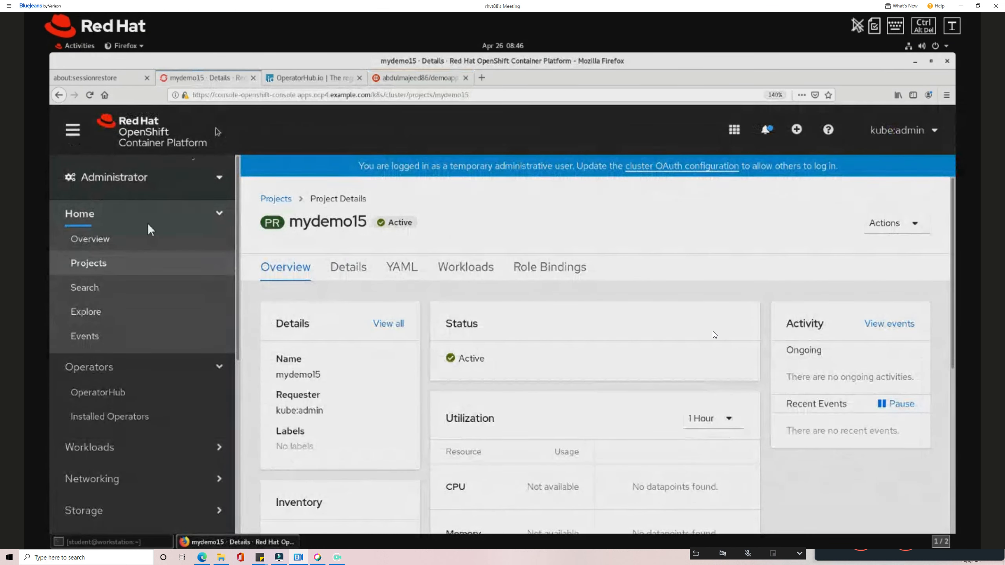
pyautogui.click(211, 217)
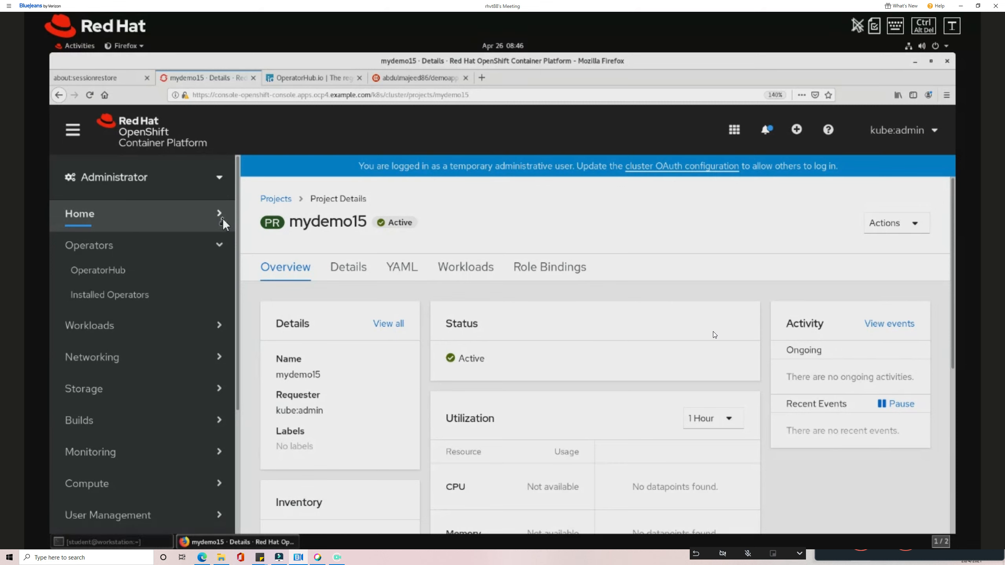
pyautogui.click(111, 183)
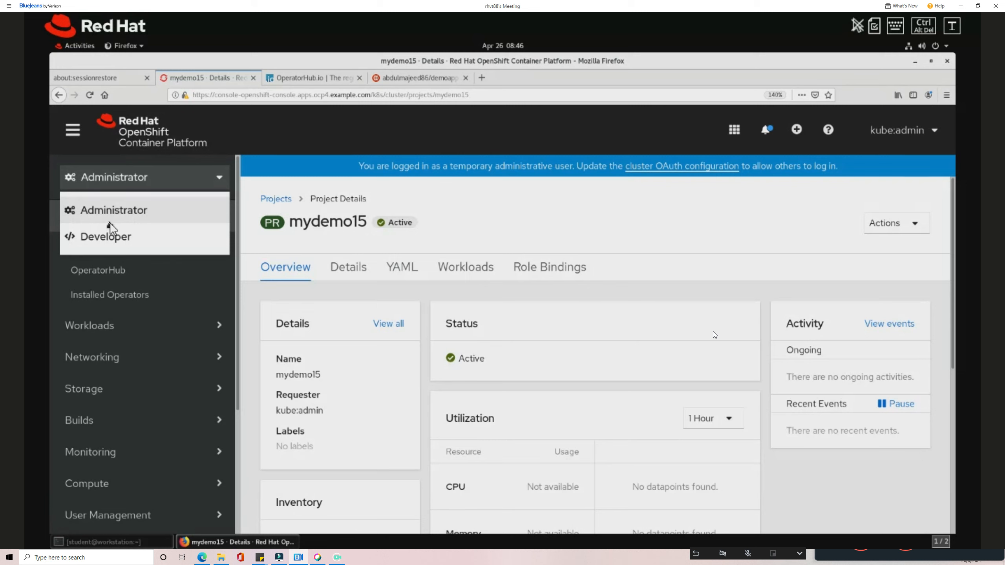
pyautogui.click(130, 236)
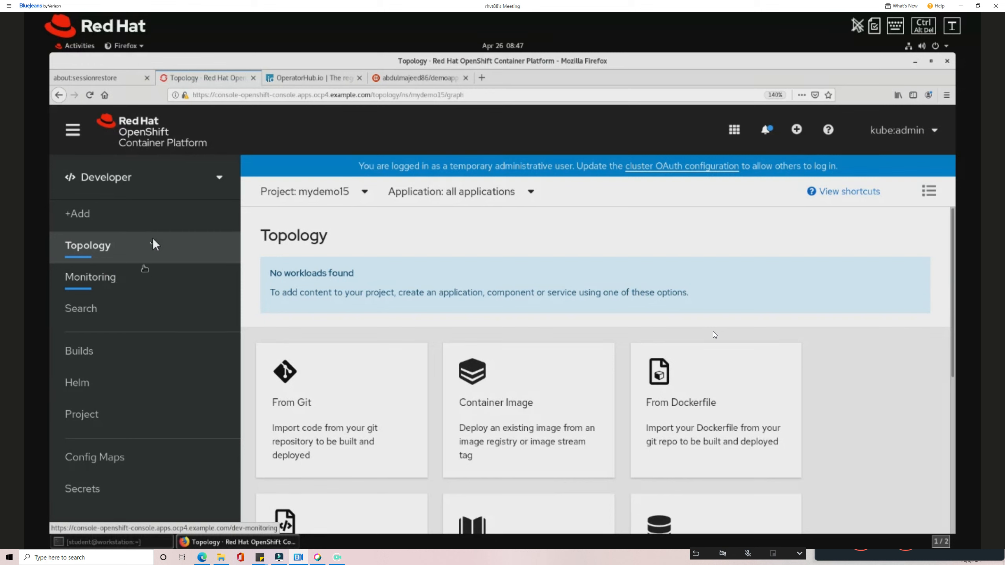
pyautogui.click(164, 192)
pyautogui.click(144, 218)
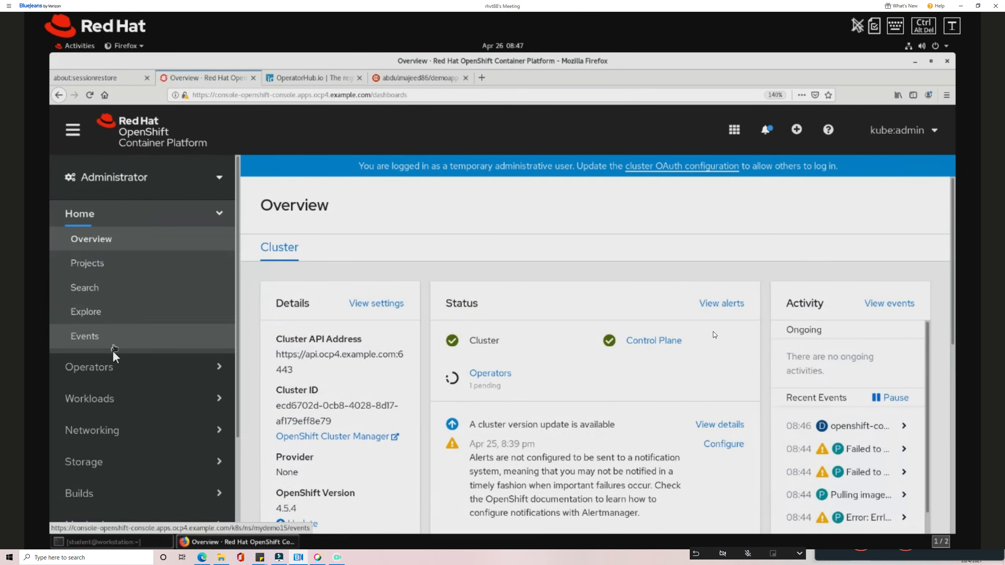
# Switch the console to the Developer perspective and view the mydemo15 Topology page.
pyautogui.scroll(-3, 114, 353)
pyautogui.scroll(3, 126, 297)
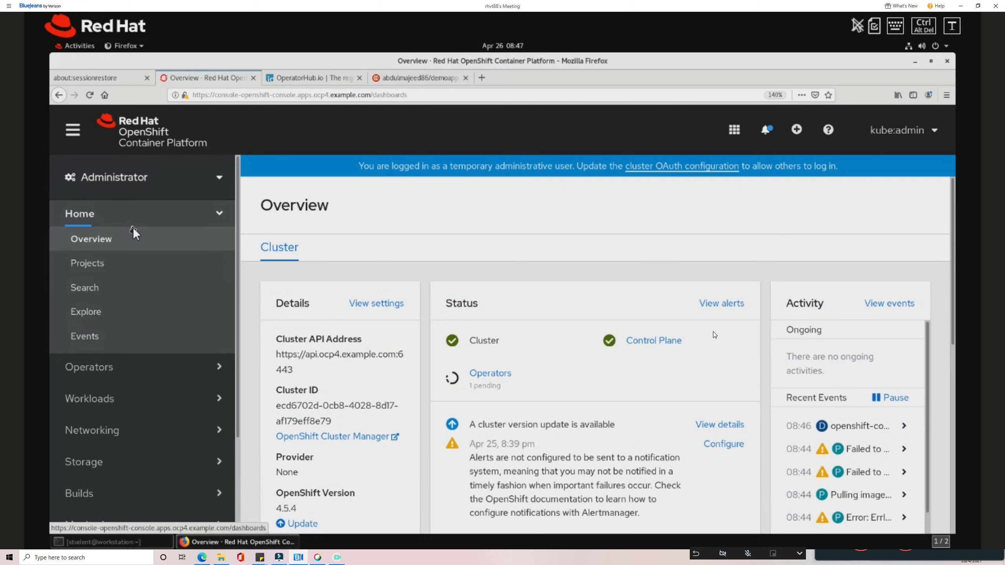
pyautogui.click(138, 177)
pyautogui.click(117, 239)
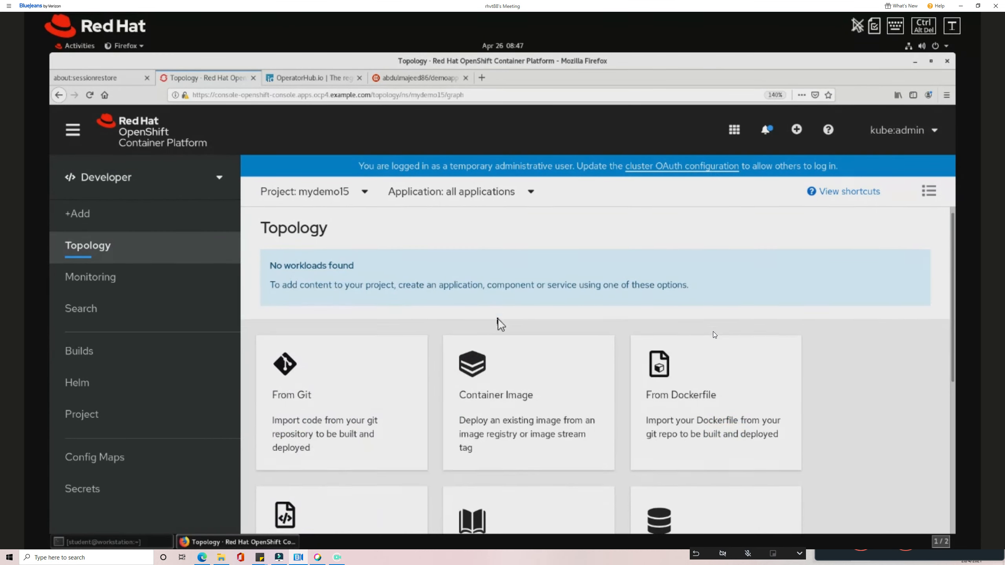
pyautogui.scroll(-3, 498, 321)
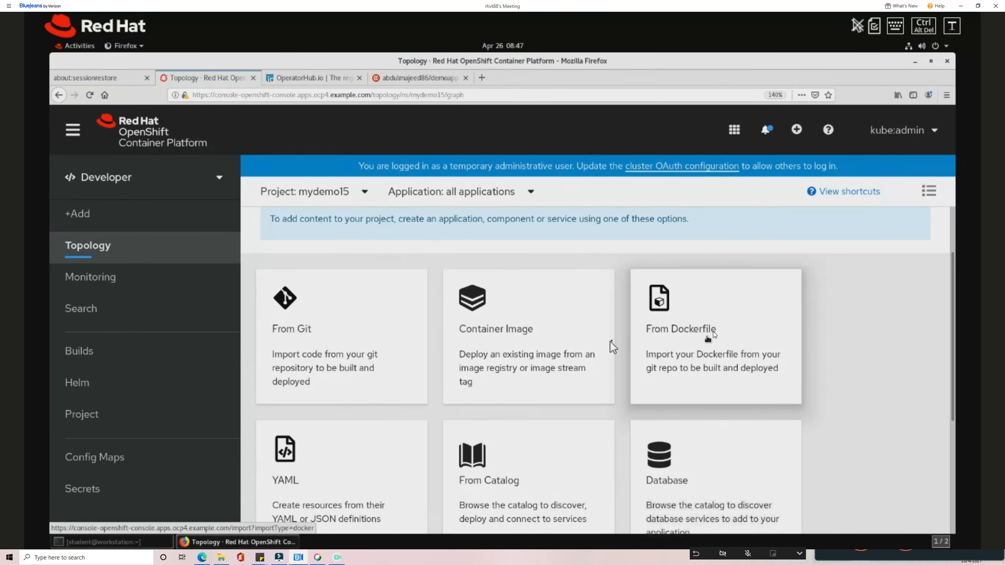
pyautogui.scroll(-1, 588, 352)
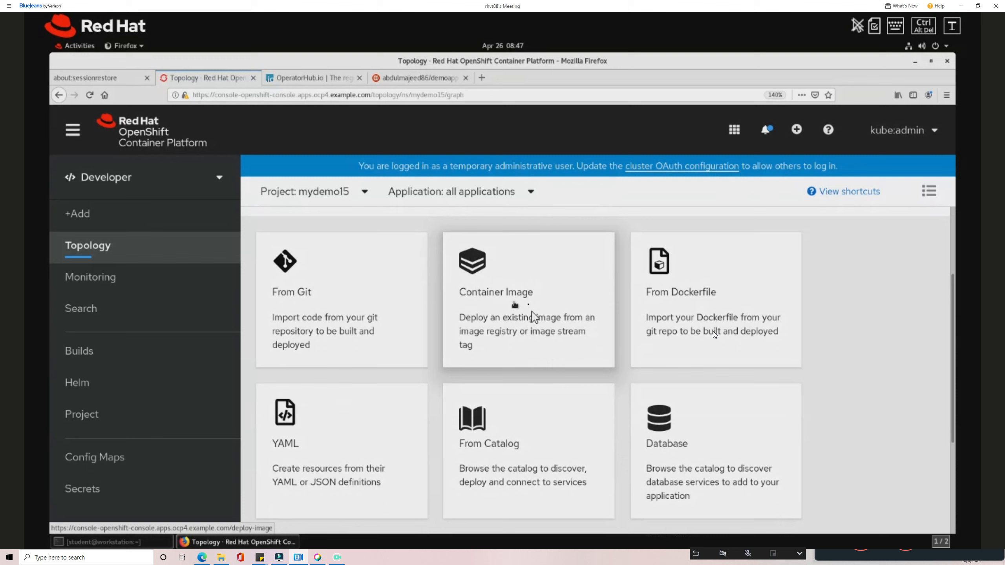
# Open the Deploy Image form via the Container Image card and return to Quay's demoapp tab.
pyautogui.click(502, 312)
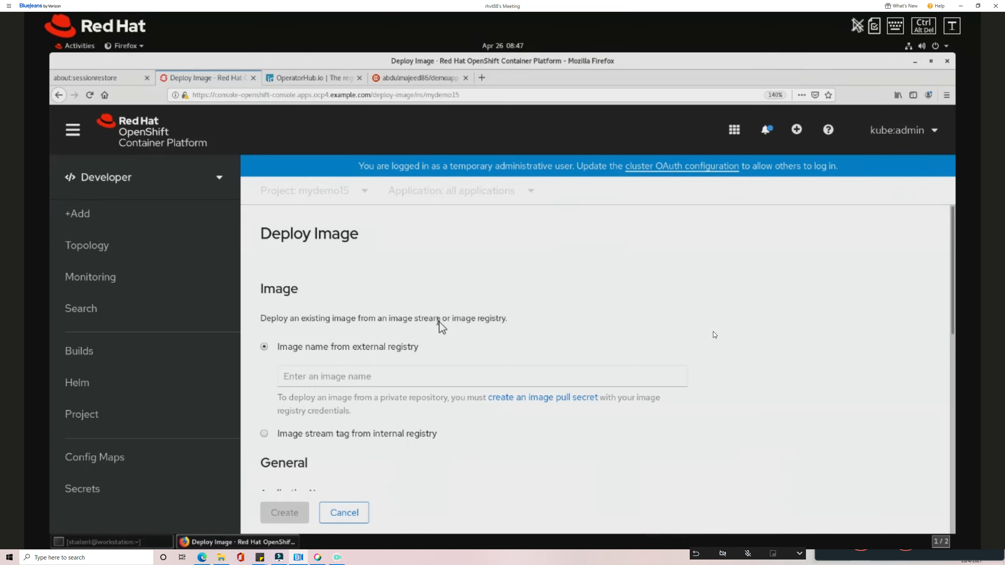
pyautogui.scroll(-1, 441, 327)
pyautogui.click(308, 342)
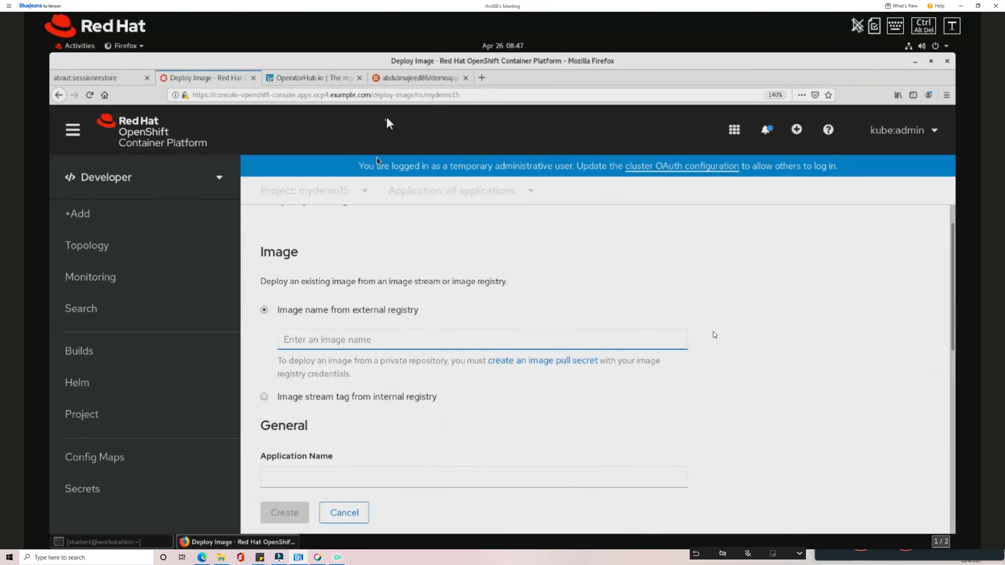
pyautogui.click(416, 78)
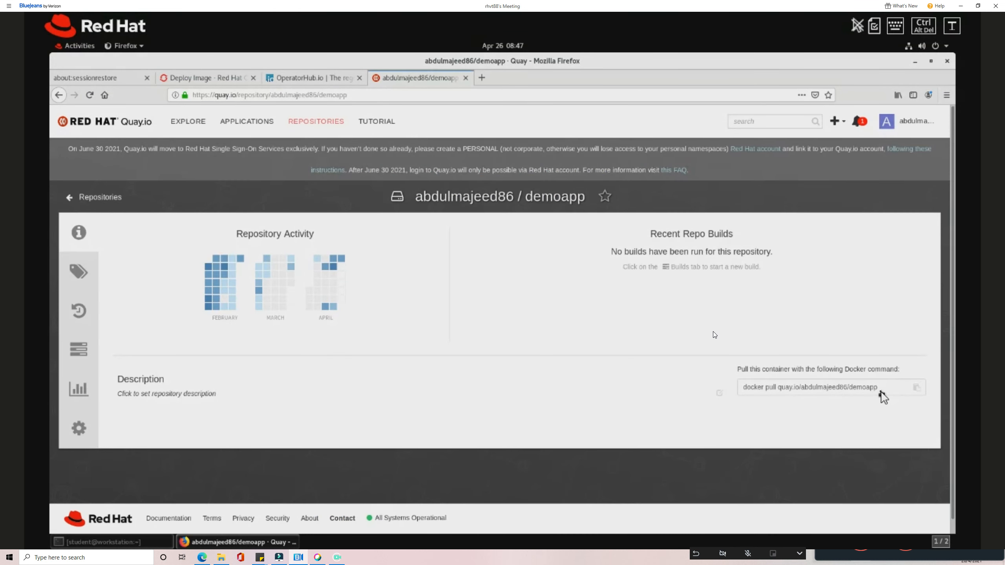
# Copy the demoapp image path from Quay.io's docker pull command and return to the Deploy Image form.
pyautogui.moveTo(879, 392); pyautogui.dragTo(781, 390)
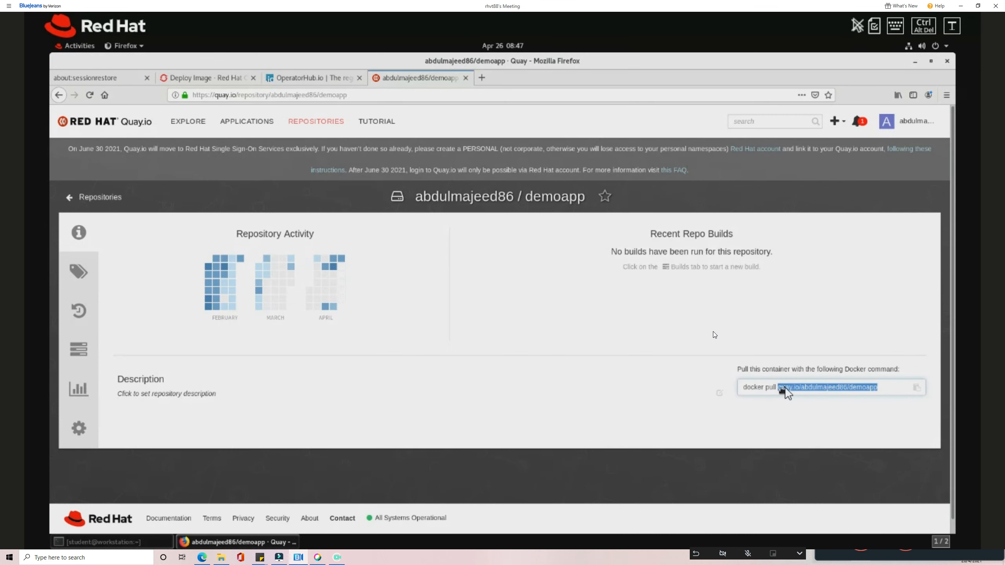
pyautogui.rightClick(784, 389)
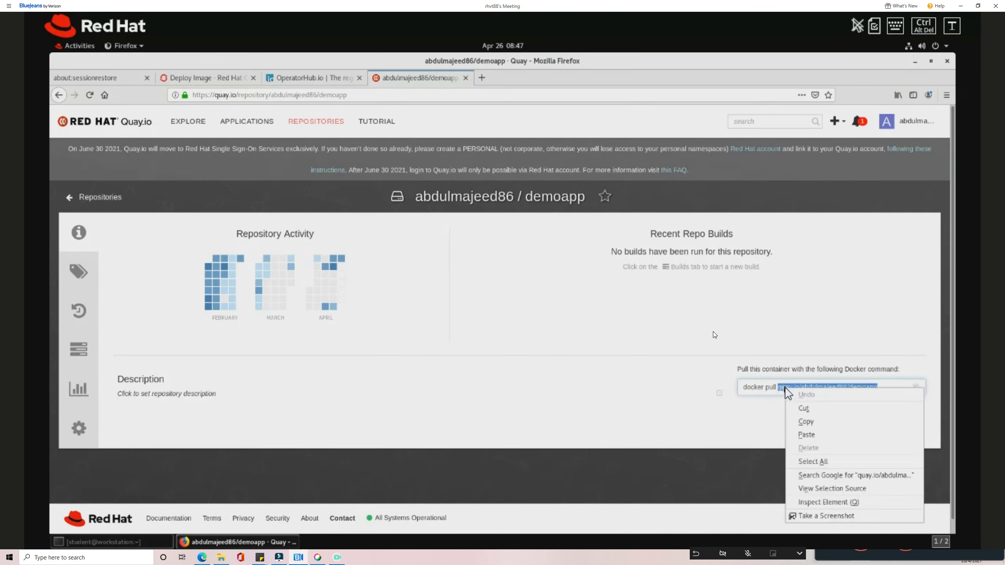
pyautogui.click(809, 423)
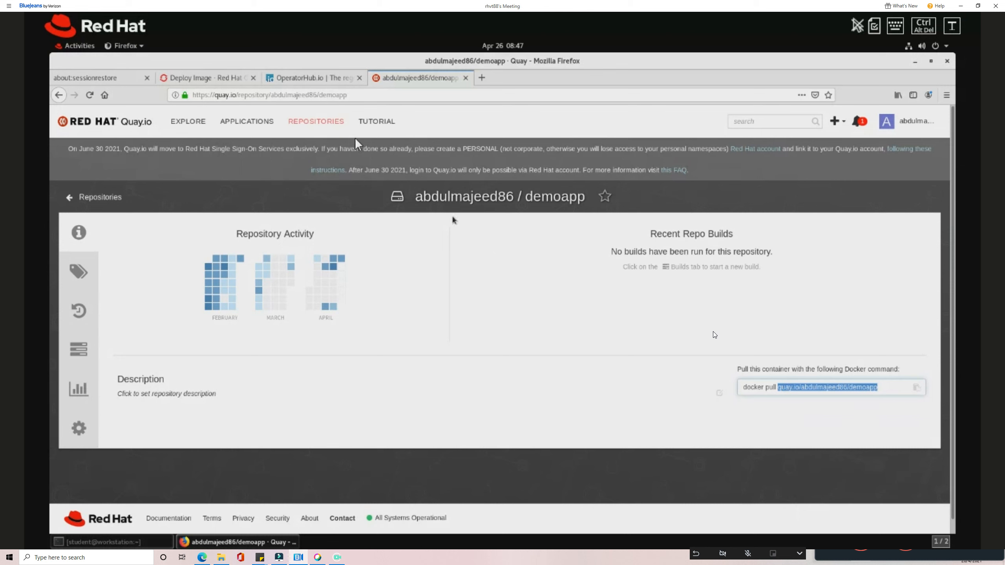
pyautogui.click(212, 75)
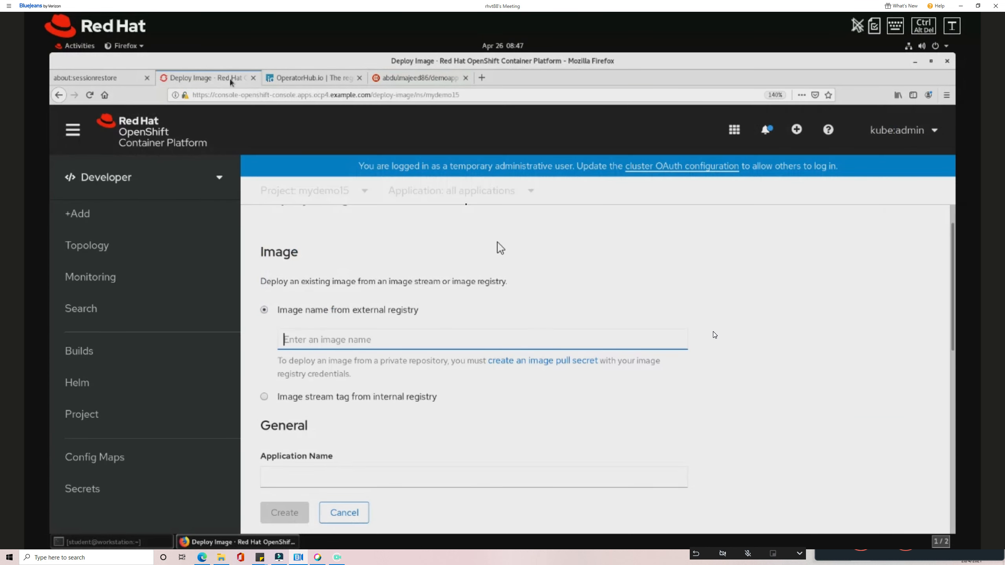
# Paste the Quay.io demoapp image path as the image name and retrigger validation until it shows Validated.
pyautogui.rightClick(410, 341)
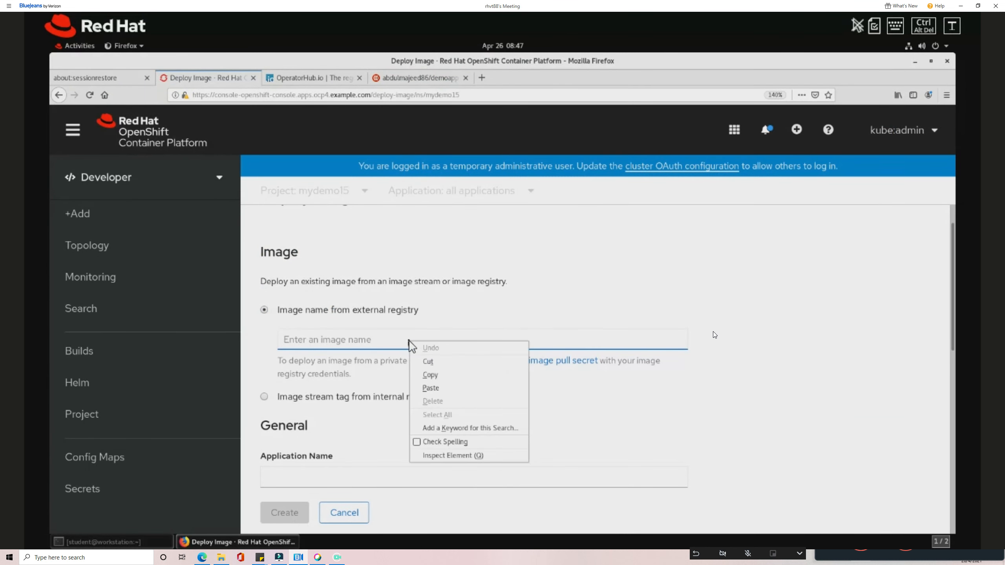
pyautogui.click(431, 389)
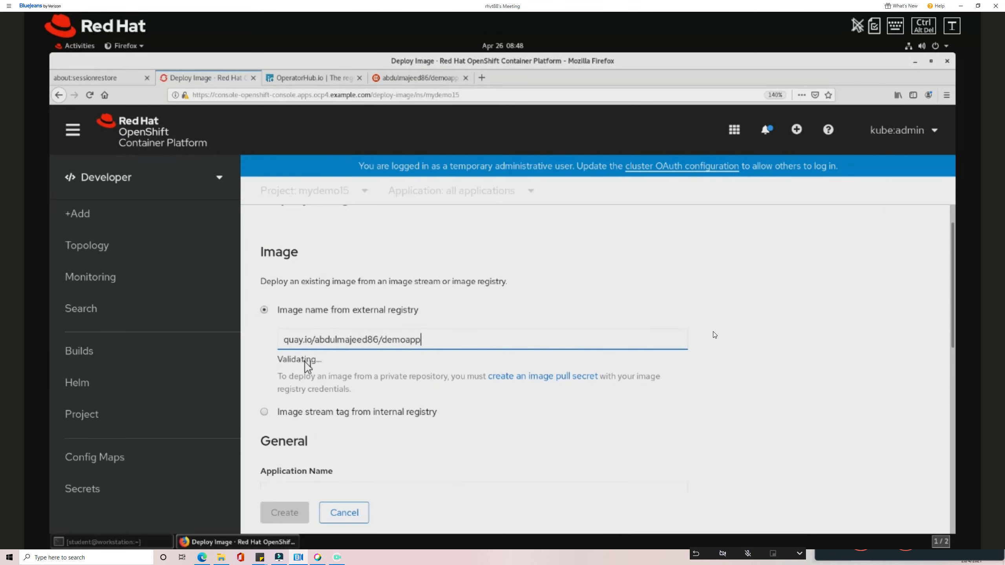
pyautogui.moveTo(278, 360); pyautogui.dragTo(320, 366)
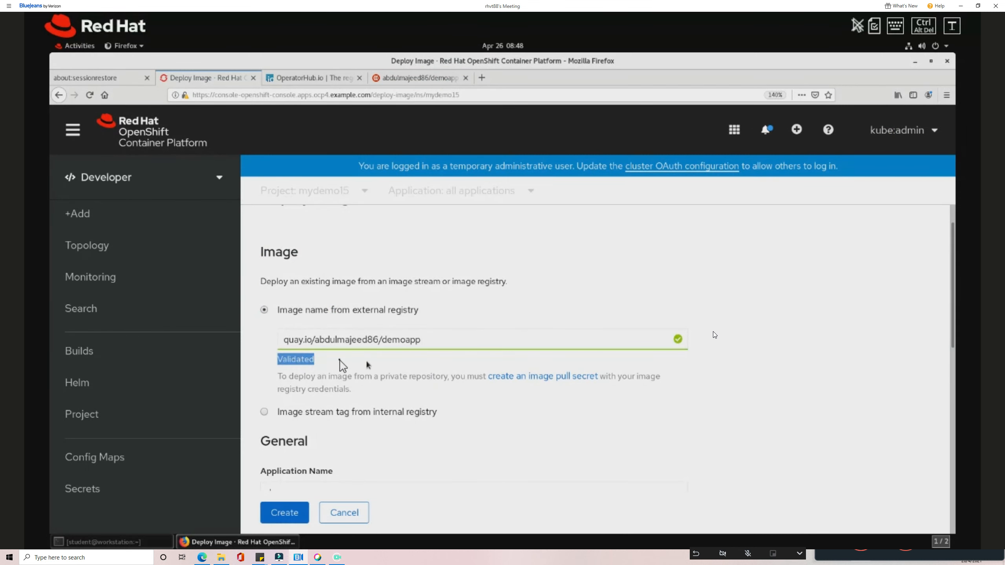
pyautogui.click(532, 343)
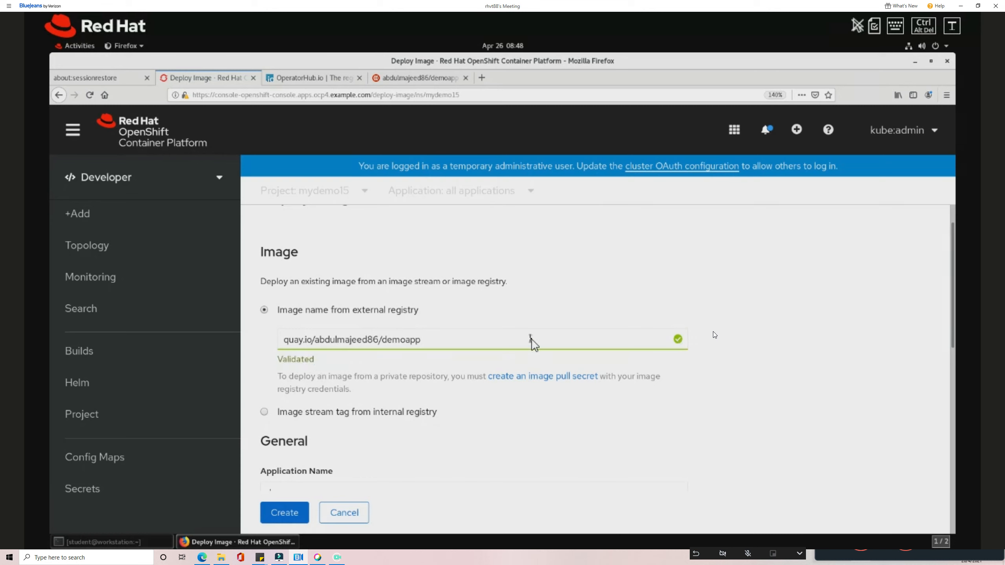
pyautogui.write('1')
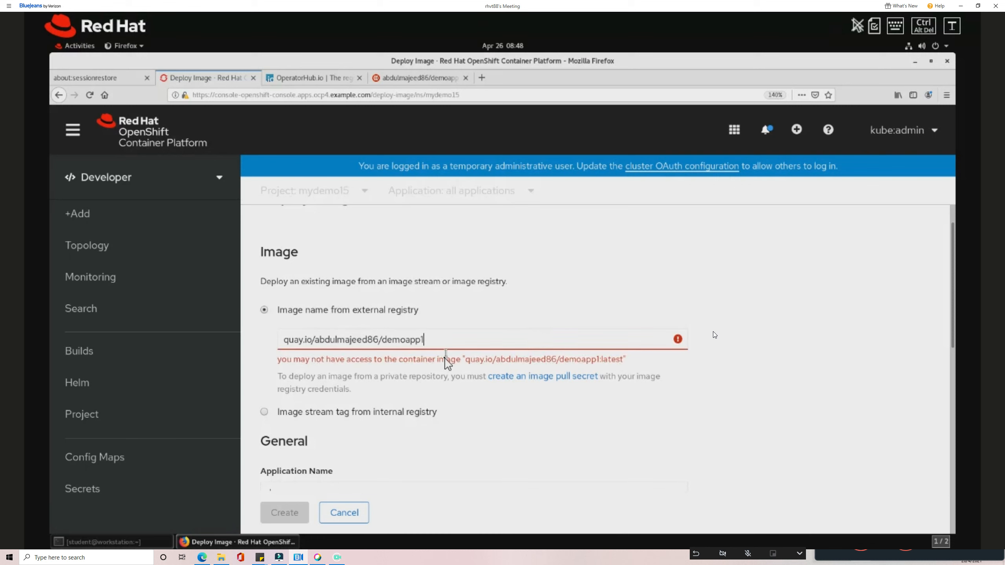
pyautogui.moveTo(267, 361); pyautogui.dragTo(530, 360)
pyautogui.click(428, 340)
pyautogui.press('BackSpace')
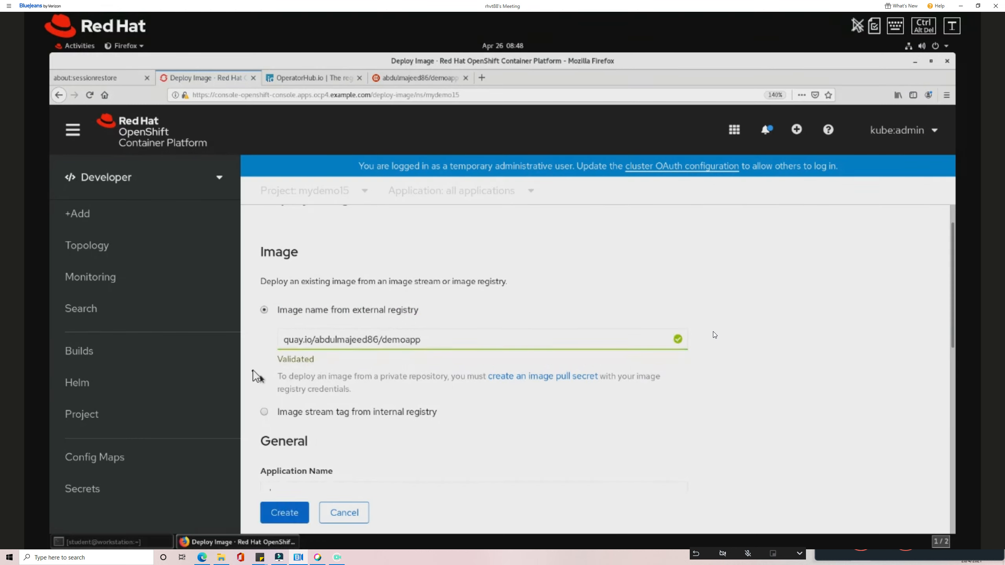
pyautogui.tripleClick(328, 367)
pyautogui.click(328, 365)
# Keep the auto-filled application name demoapp-app and component name demoapp.
pyautogui.scroll(-2, 335, 340)
pyautogui.scroll(-5, 334, 341)
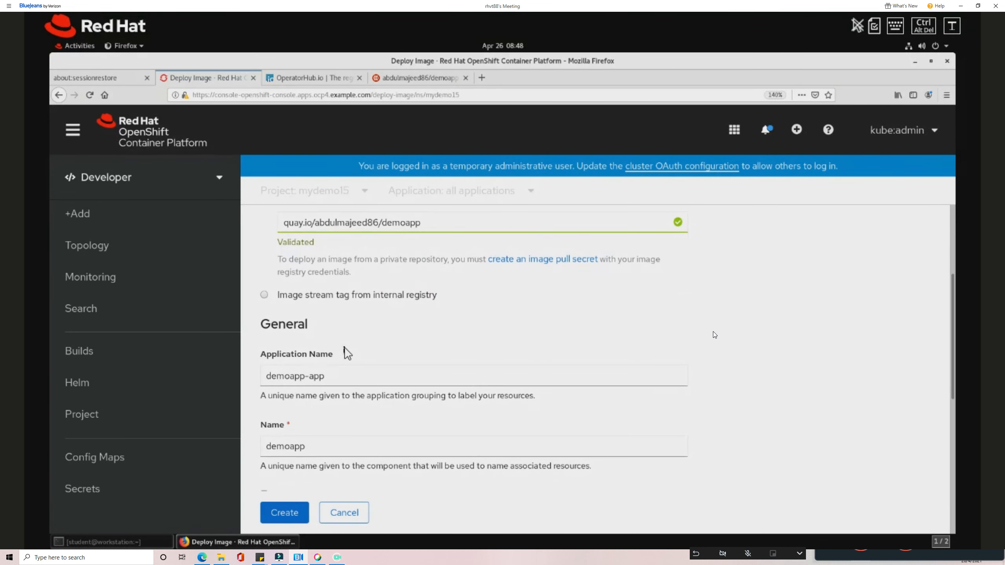
pyautogui.moveTo(327, 348); pyautogui.dragTo(252, 348)
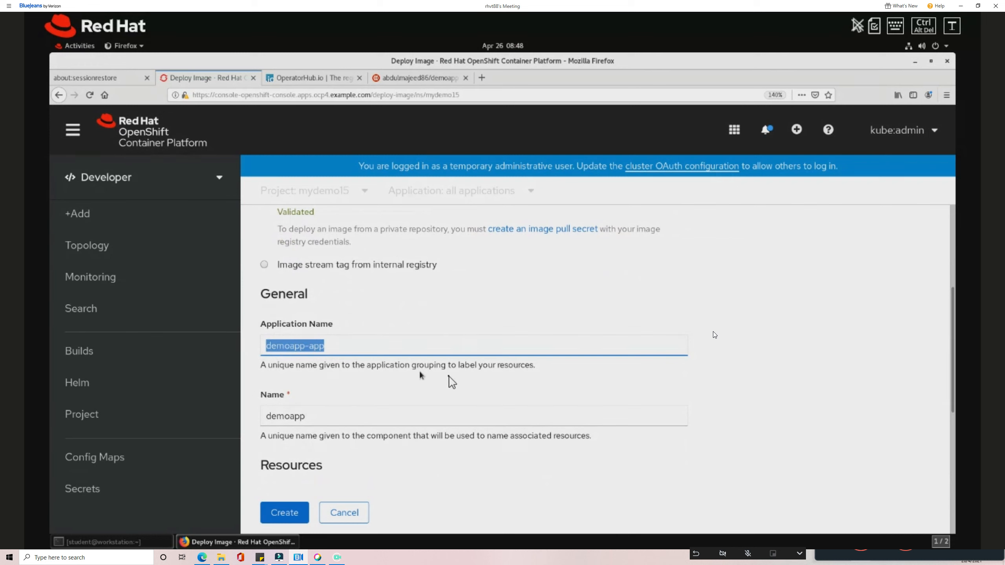
pyautogui.click(326, 347)
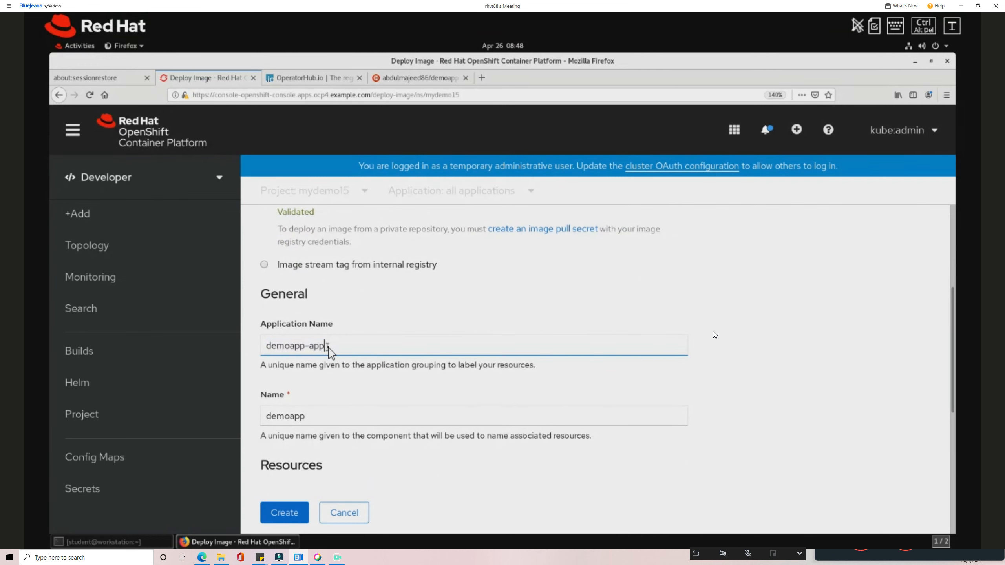
pyautogui.click(309, 415)
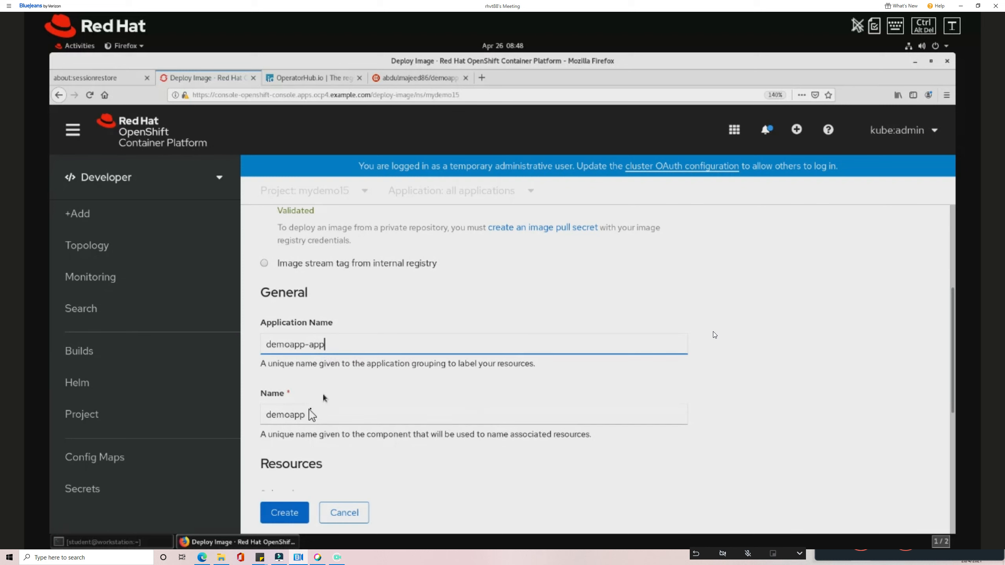
pyautogui.scroll(-1, 308, 412)
pyautogui.click(317, 383)
pyautogui.moveTo(279, 381); pyautogui.dragTo(269, 382)
pyautogui.click(317, 382)
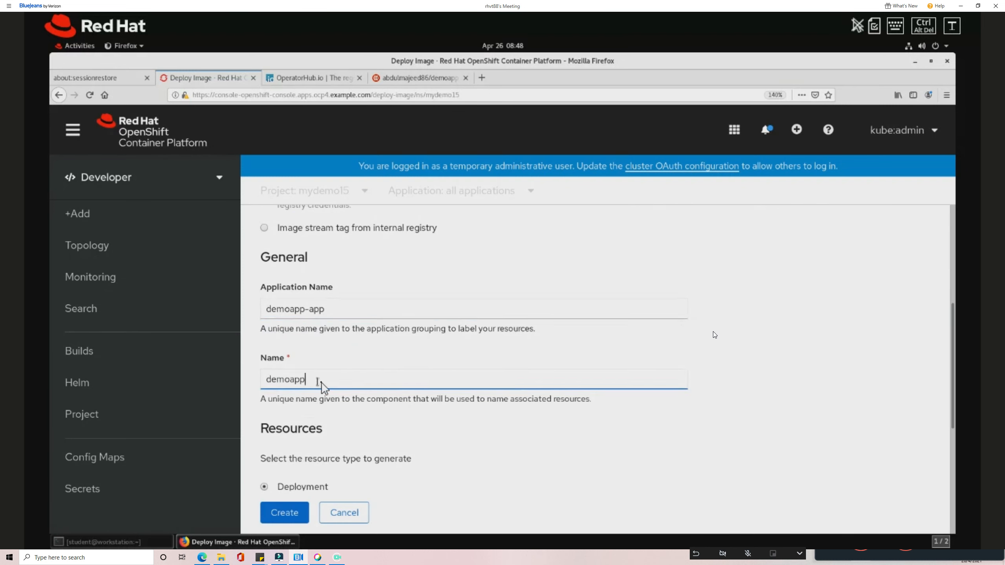
# Disable route creation and create demoapp as a Deployment.
pyautogui.scroll(-3, 320, 384)
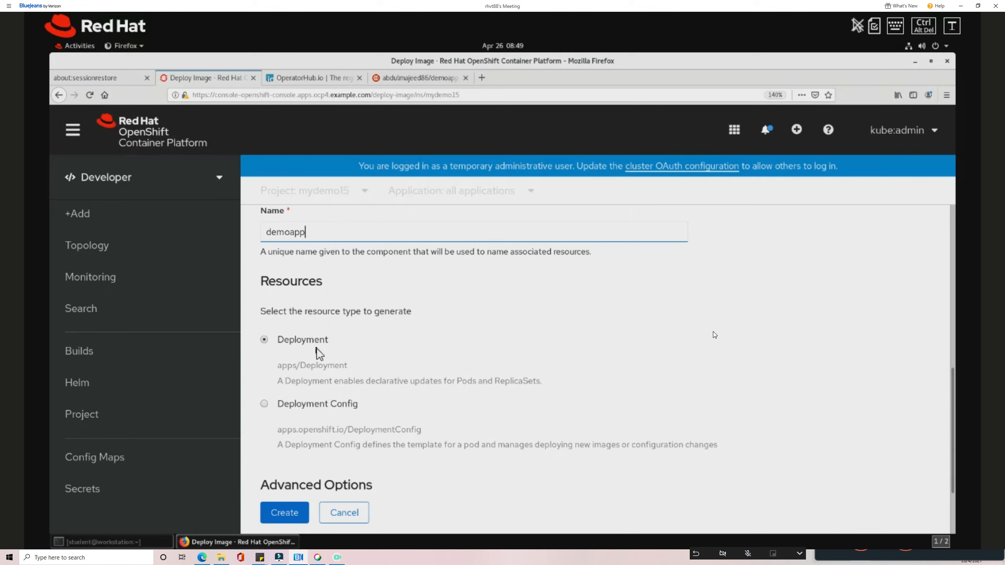
pyautogui.scroll(-3, 336, 366)
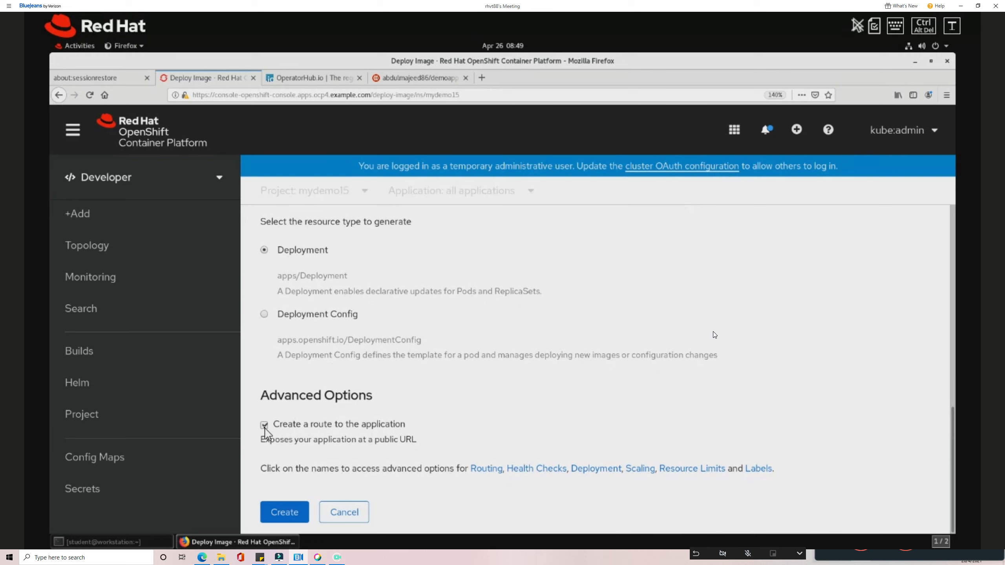
pyautogui.click(264, 426)
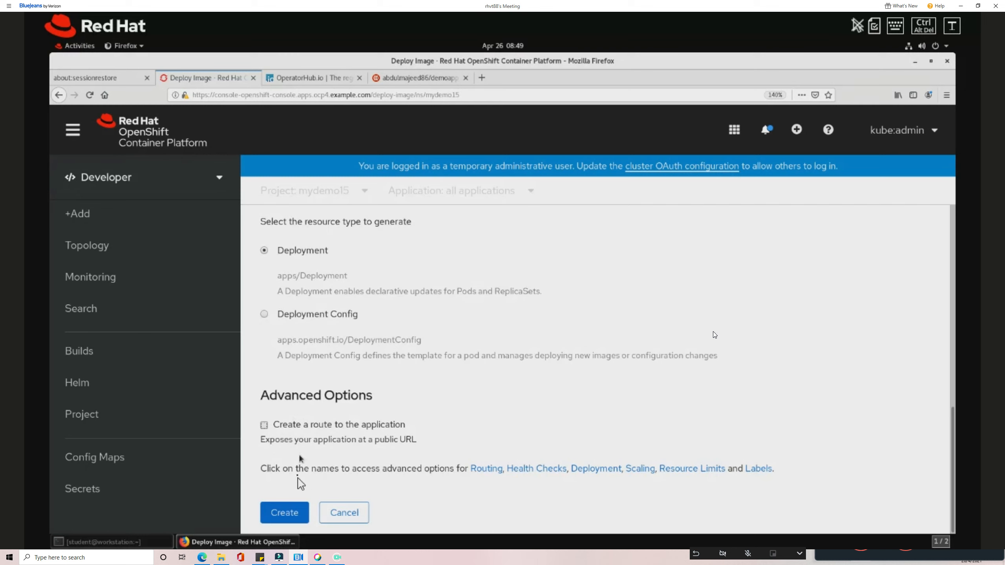
pyautogui.click(287, 514)
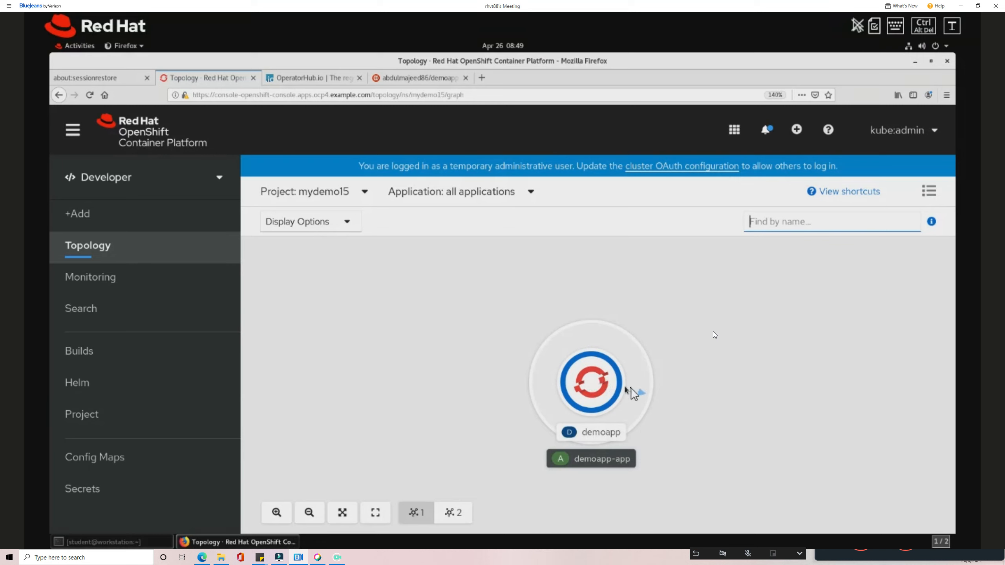
# Confirm the demoapp node shows 1 running pod, then switch to the Administrator perspective.
pyautogui.moveTo(636, 394)
pyautogui.mouseDown()
pyautogui.moveTo(721, 393)
pyautogui.moveTo(738, 377)
pyautogui.moveTo(626, 382)
pyautogui.mouseUp()
pyautogui.moveTo(577, 360)
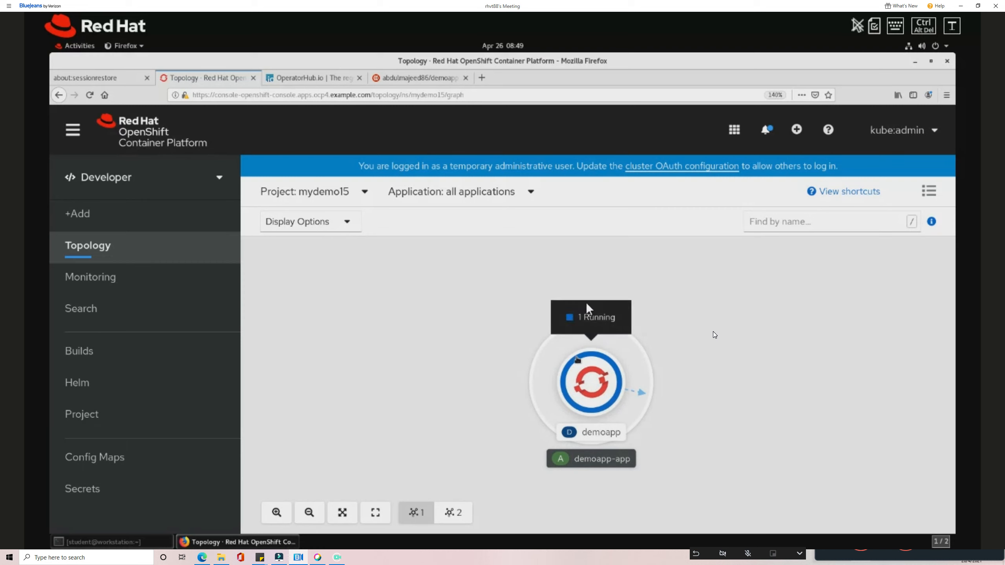
pyautogui.click(174, 186)
pyautogui.click(159, 214)
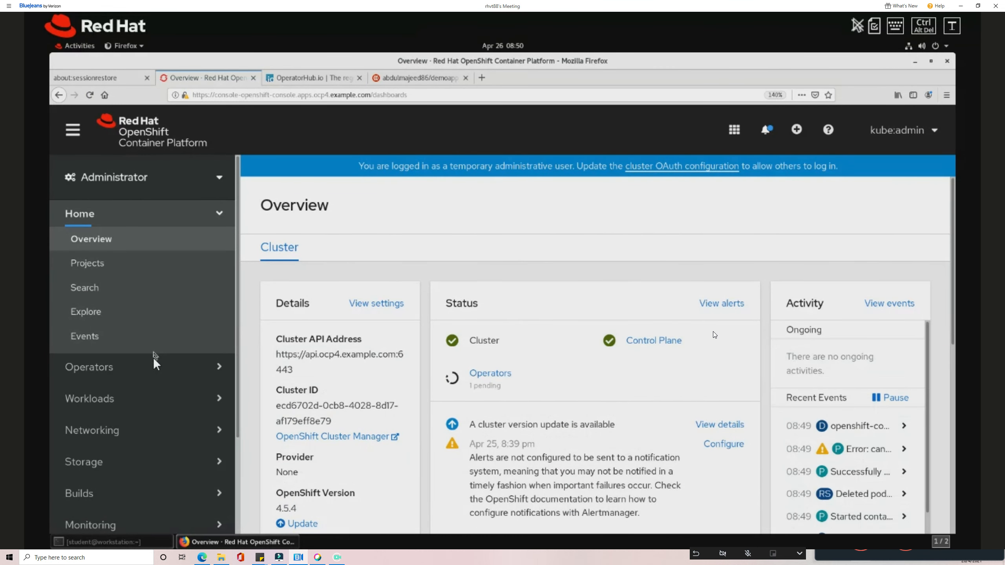
# Open the details of pod demoapp-856dfc9fc6-ndghq from Workloads > Pods in mydemo15.
pyautogui.scroll(-3, 147, 364)
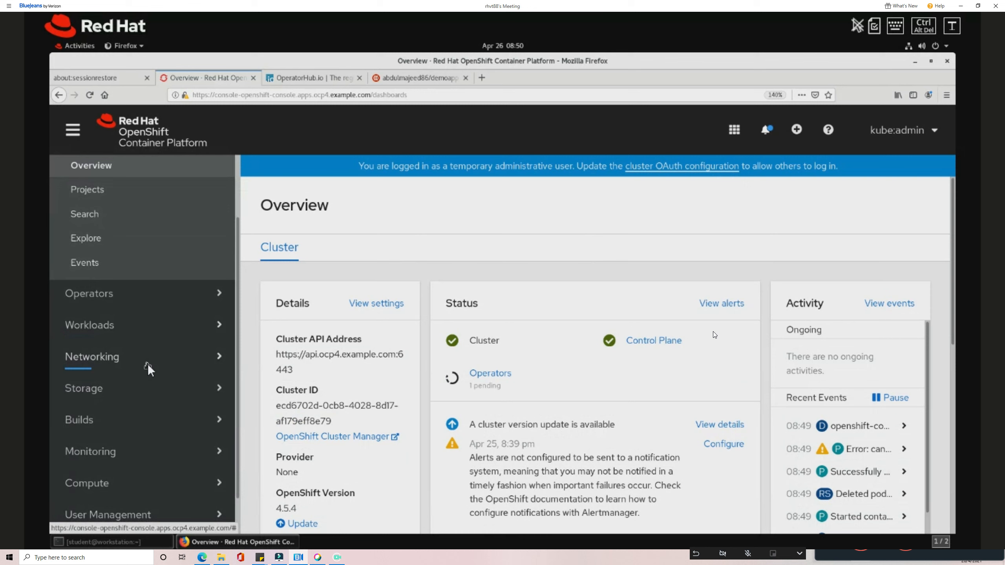
pyautogui.click(119, 327)
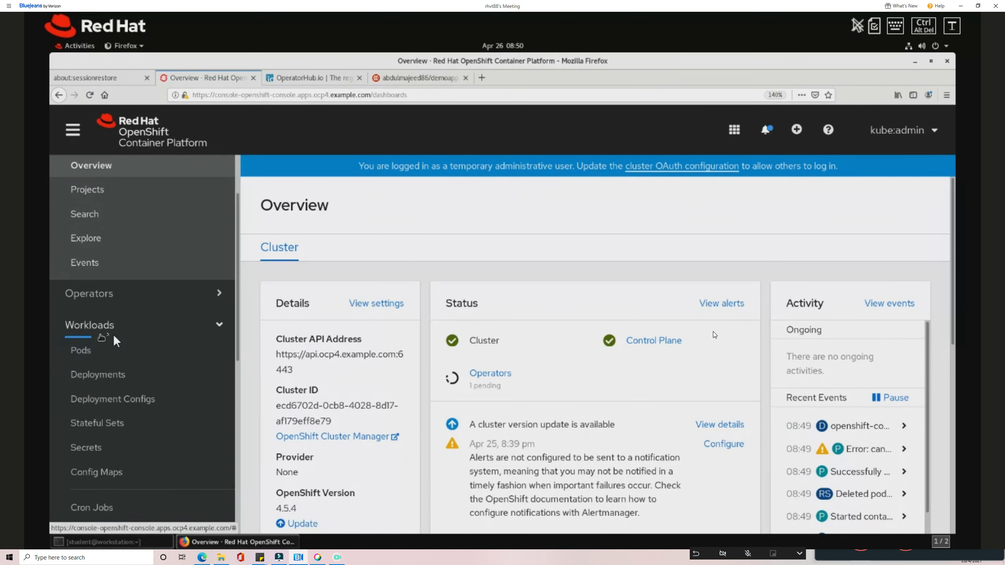
pyautogui.click(103, 349)
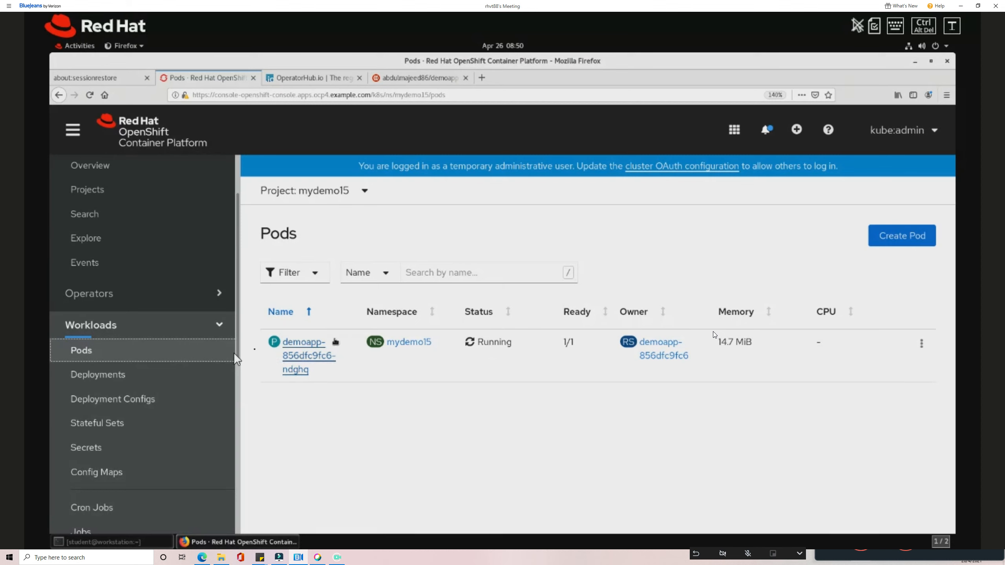
pyautogui.click(307, 356)
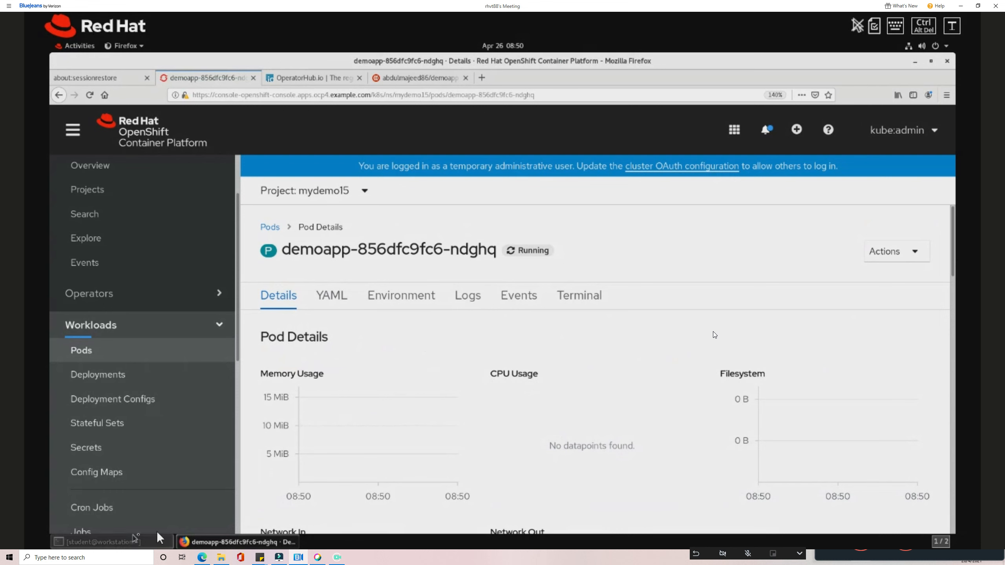
# Review the demoapp pod's startup logs, then its 6 events.
pyautogui.click(476, 296)
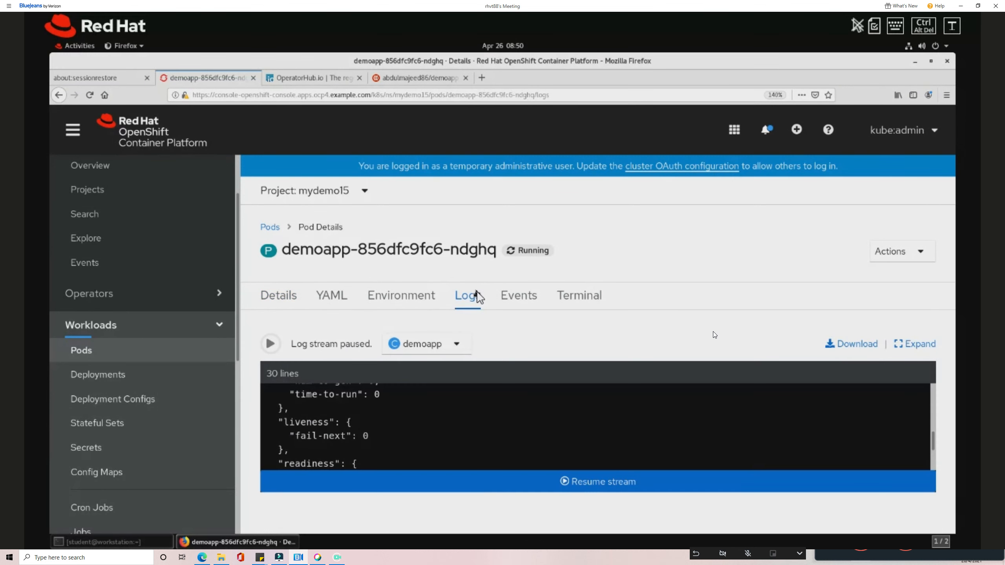
pyautogui.scroll(5, 344, 426)
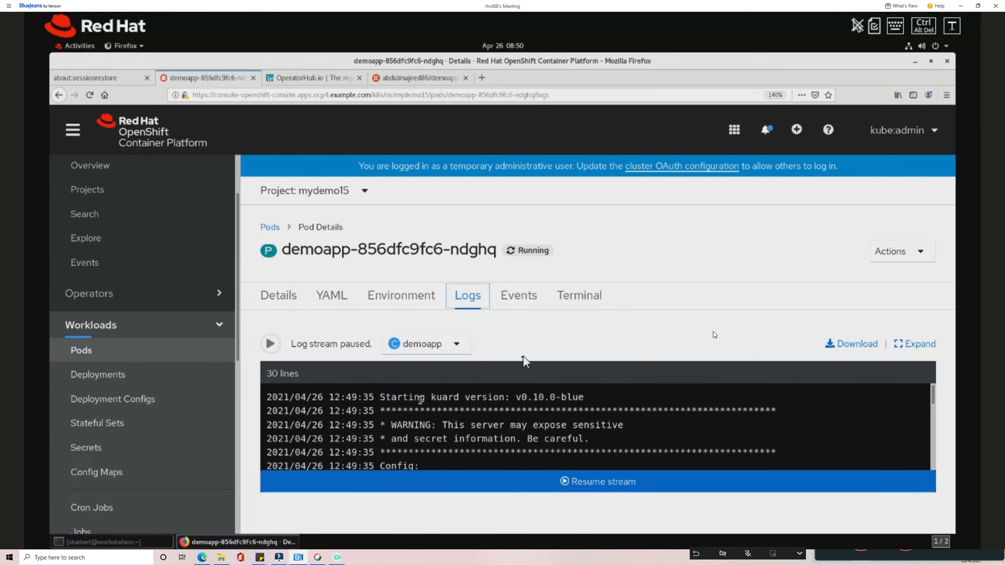
pyautogui.click(523, 300)
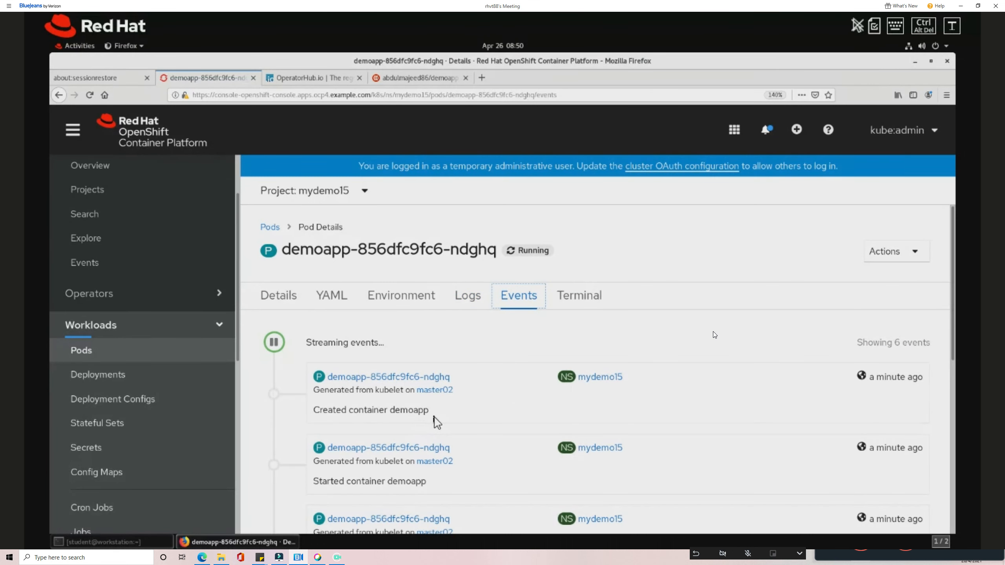
pyautogui.scroll(-5, 436, 421)
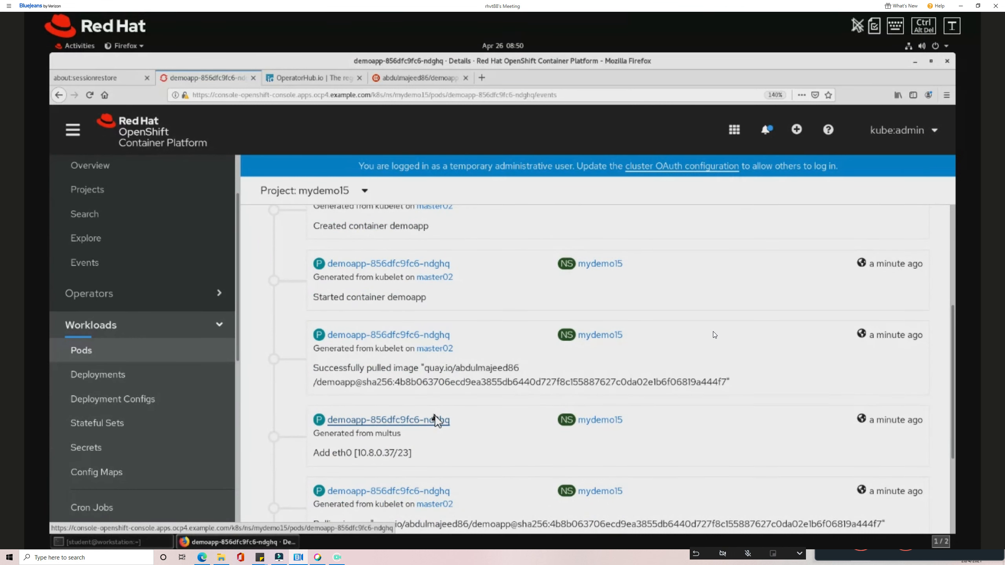
pyautogui.scroll(5, 440, 418)
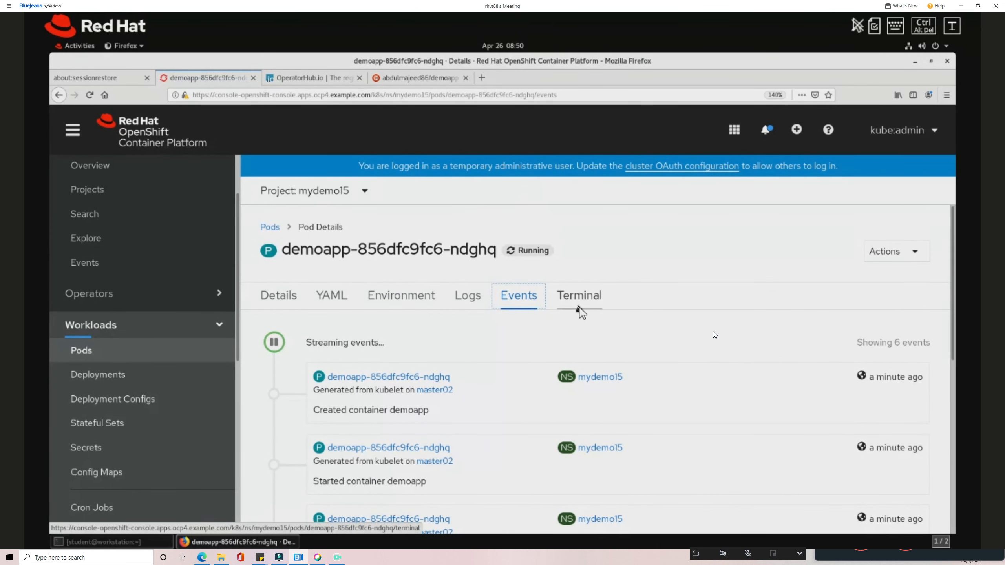
# Run 'ls /' in the demoapp pod's terminal, then go to the project's Deployments list.
pyautogui.click(580, 296)
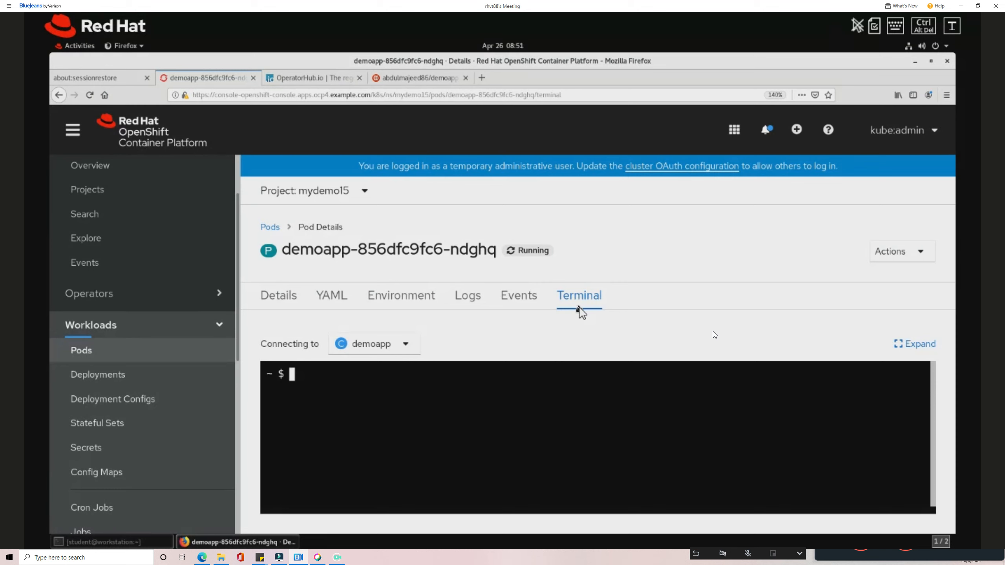
pyautogui.write('ls /')
pyautogui.press('Return')
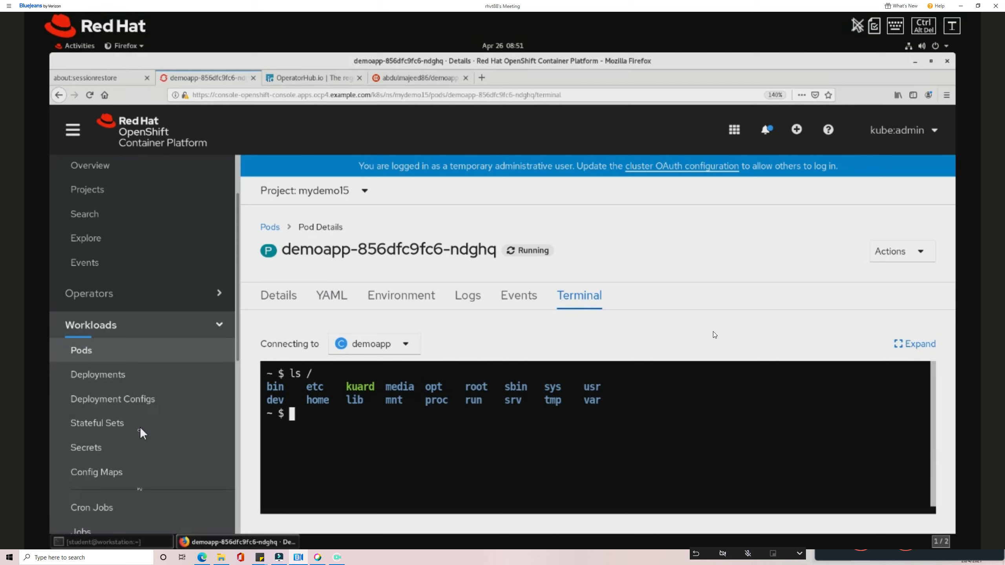
pyautogui.click(120, 380)
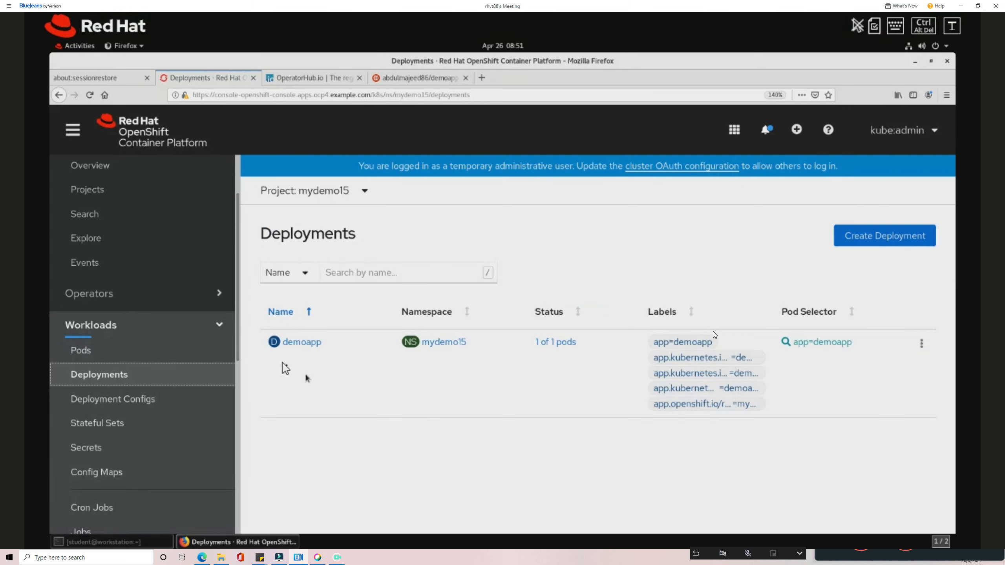
# Change spec.replicas from 1 to 3 in the demoapp deployment's YAML and save.
pyautogui.click(289, 343)
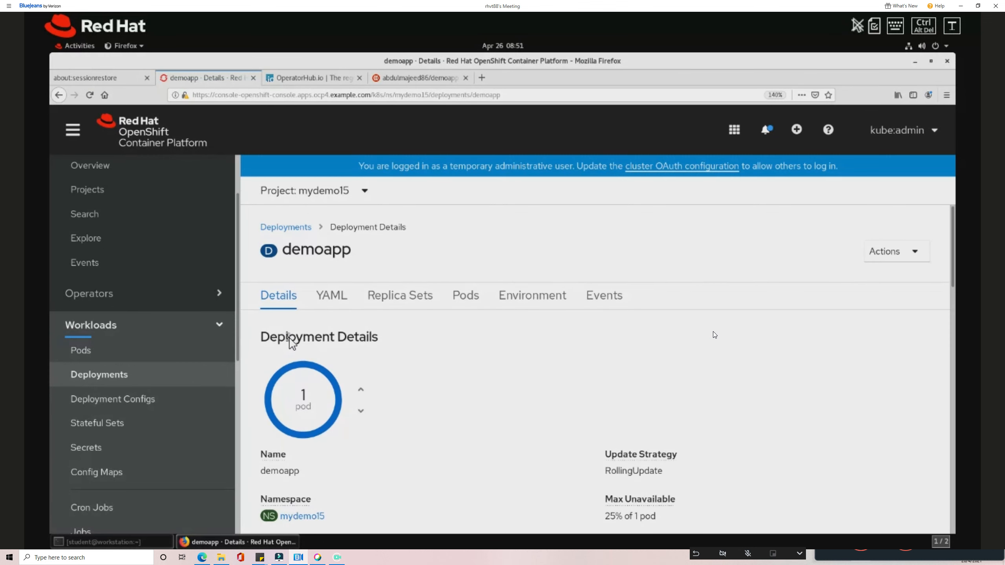
pyautogui.click(344, 305)
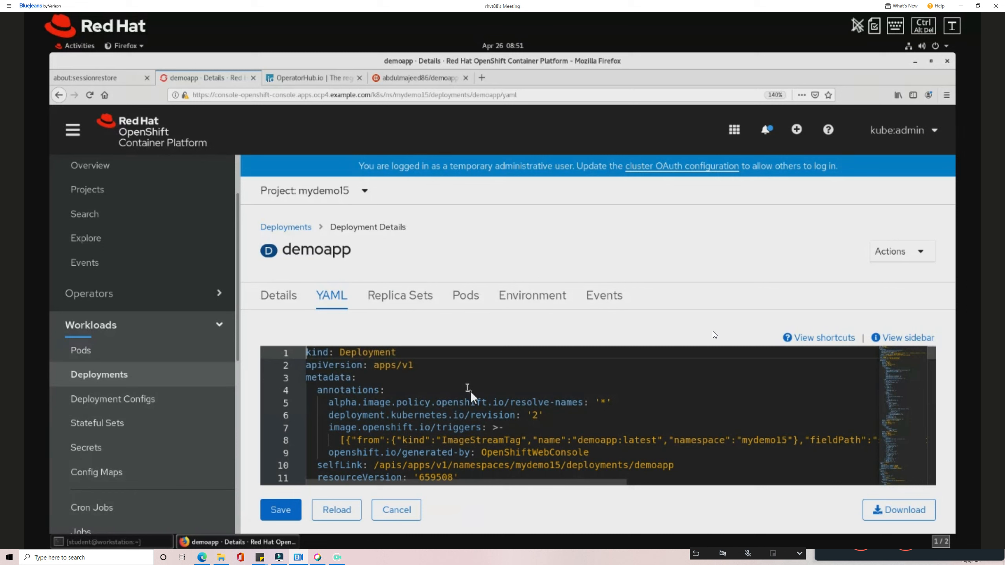
pyautogui.scroll(-15, 474, 403)
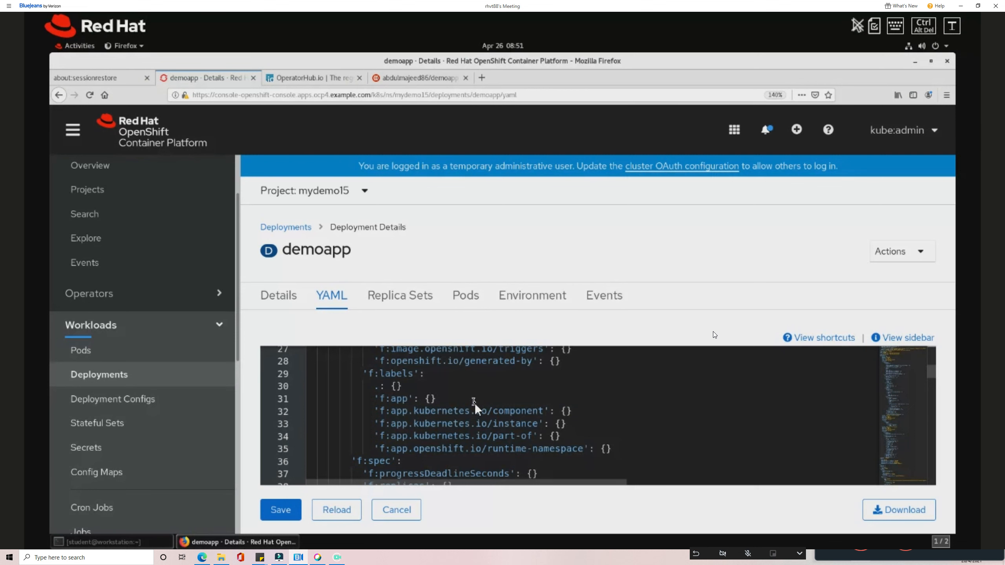
pyautogui.scroll(-10, 474, 406)
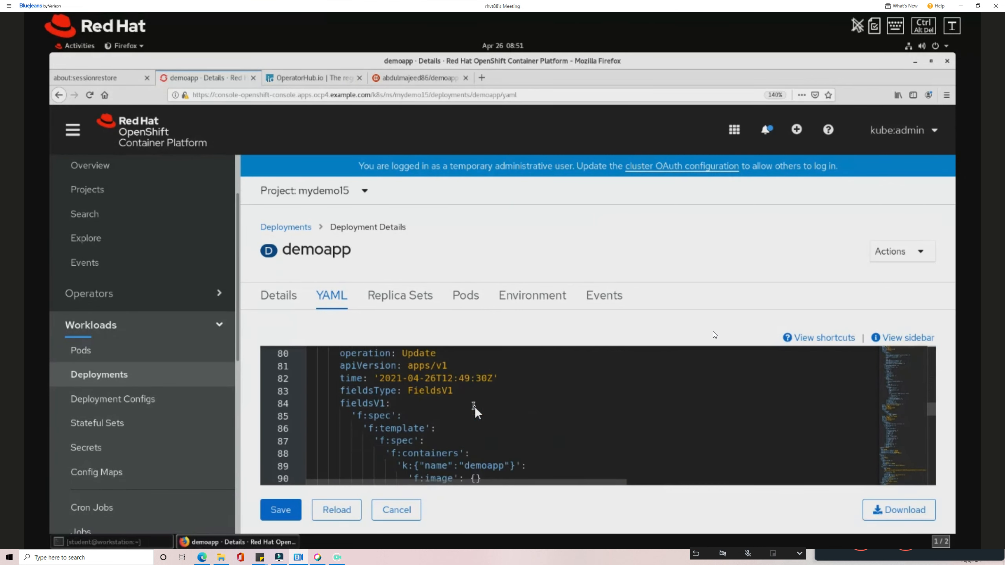
pyautogui.scroll(-9, 474, 408)
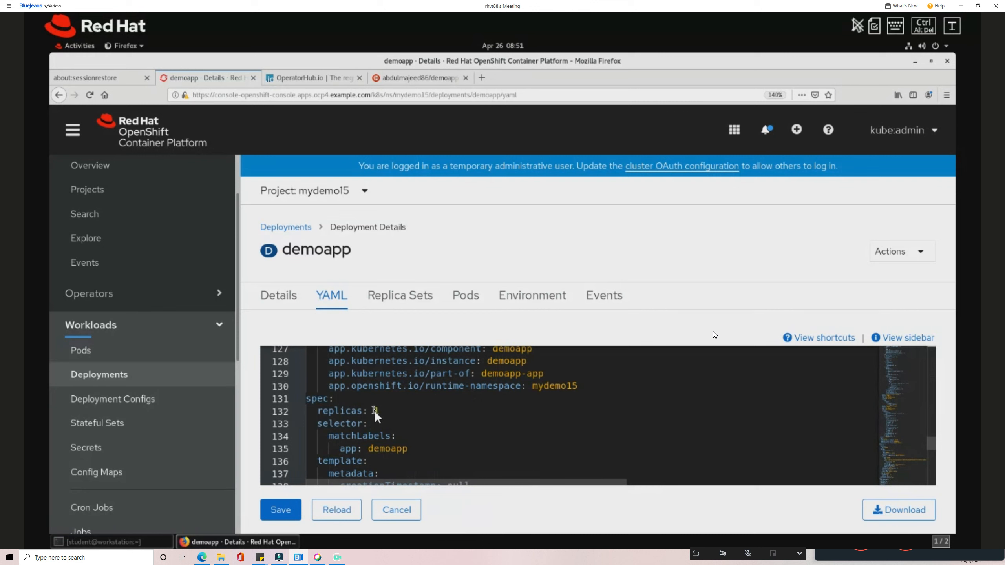
pyautogui.doubleClick(376, 411)
pyautogui.write('3')
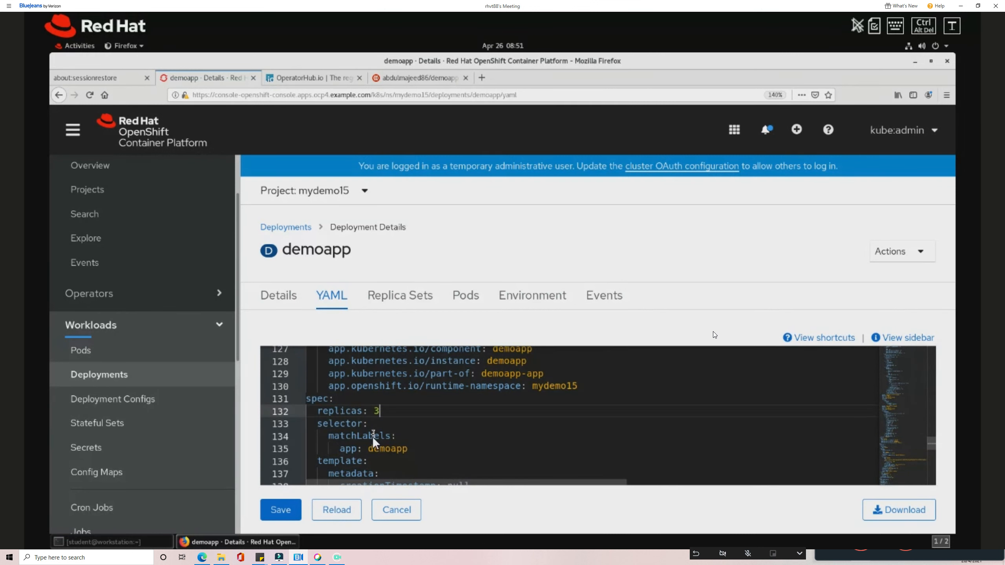
pyautogui.click(293, 509)
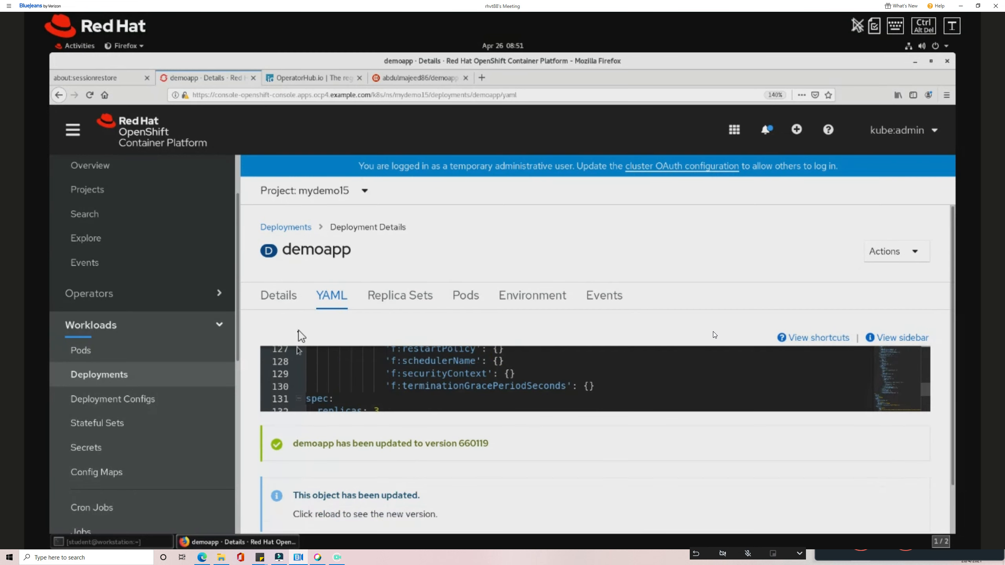
# On the Details tab, scale demoapp up to 5 pods, then back down to 4.
pyautogui.click(282, 303)
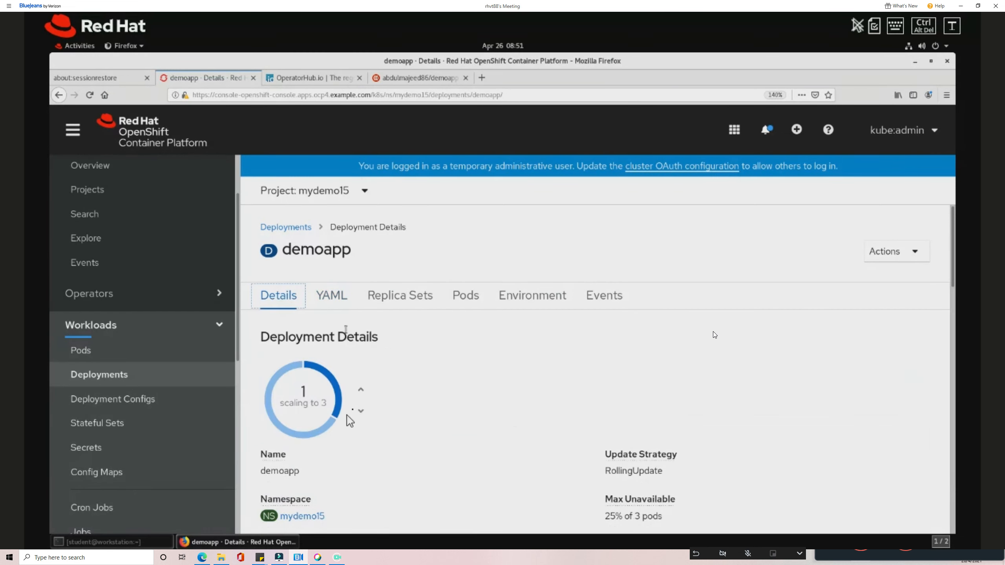
pyautogui.moveTo(319, 419)
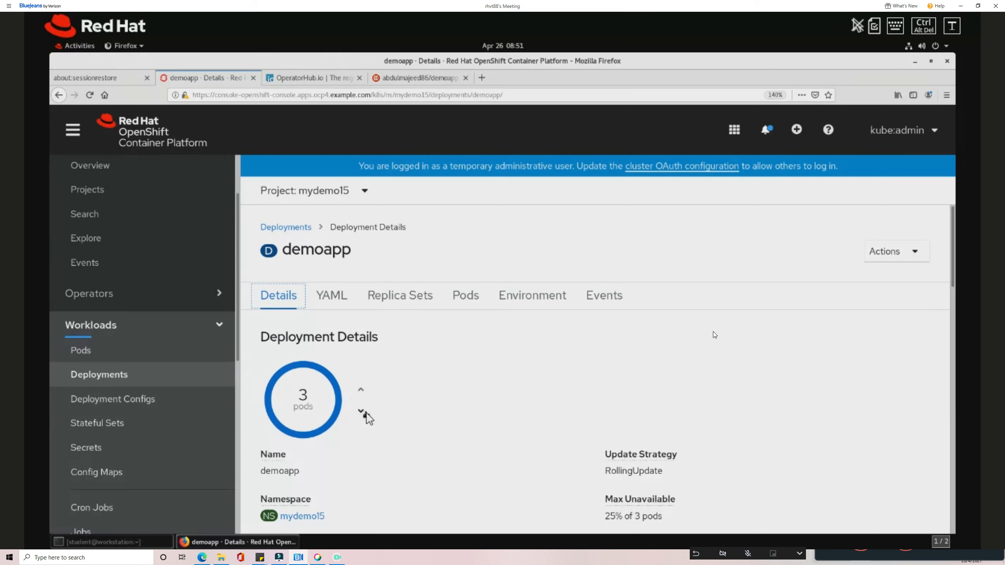
pyautogui.click(365, 393)
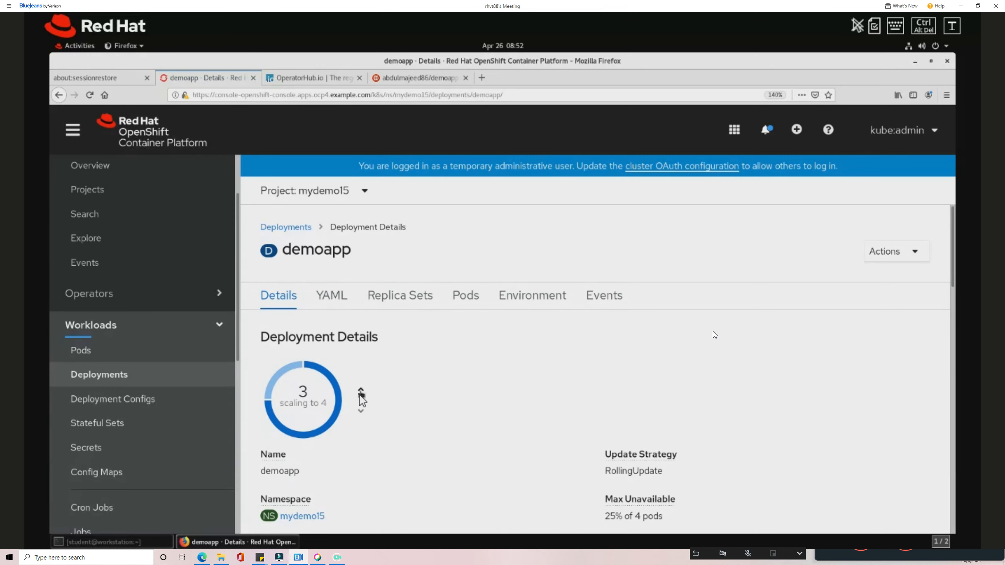
pyautogui.click(363, 395)
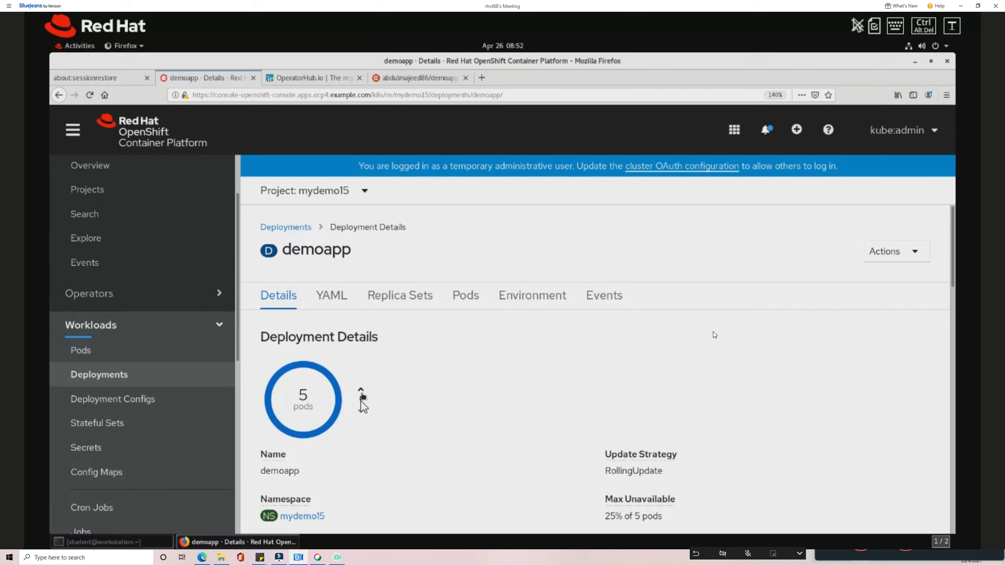
pyautogui.click(361, 415)
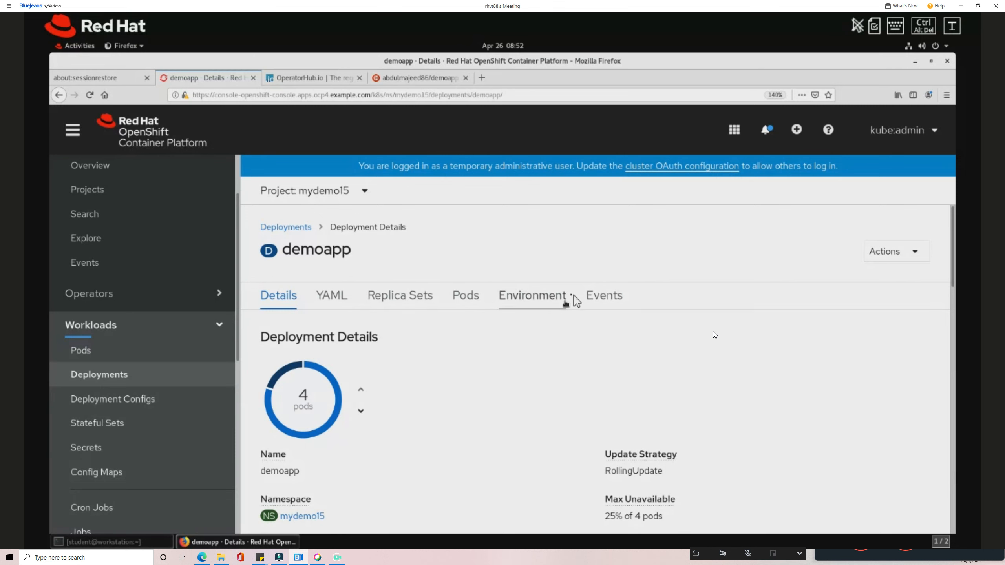
# Check demoapp's events and pods, then its two replica sets: 4 of 4 and 0 of 0.
pyautogui.click(592, 299)
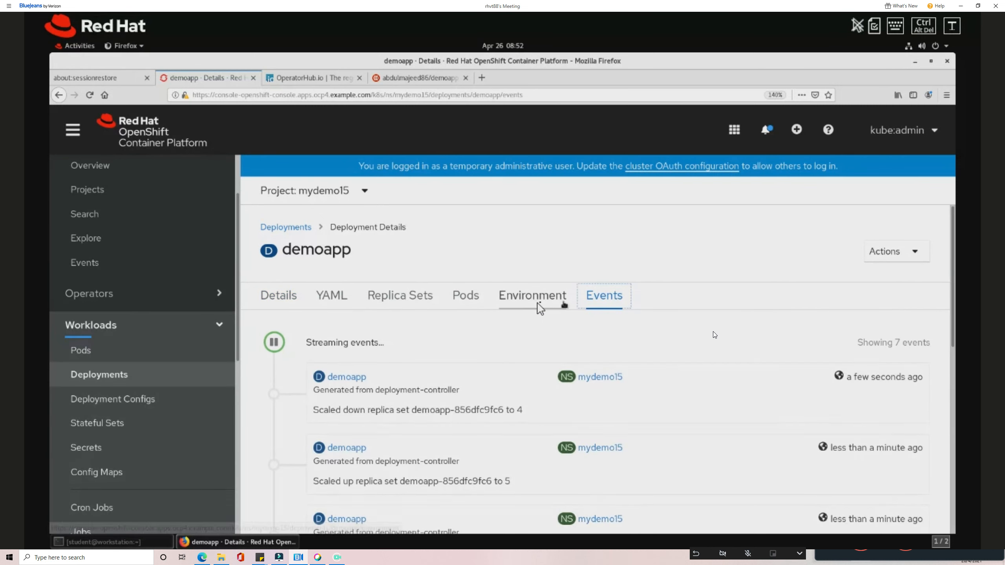
pyautogui.click(474, 305)
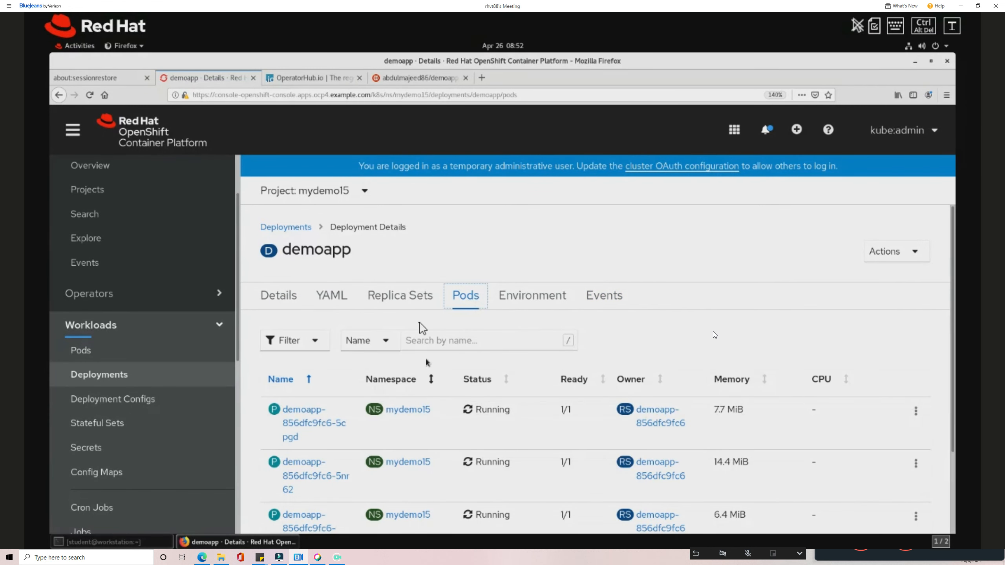
pyautogui.scroll(-3, 415, 313)
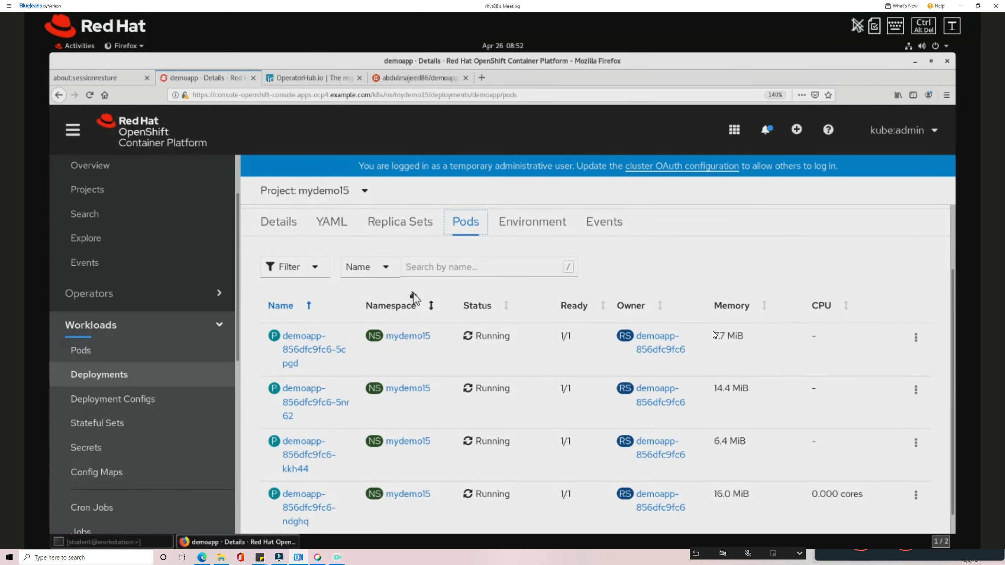
pyautogui.scroll(3, 414, 295)
pyautogui.click(419, 298)
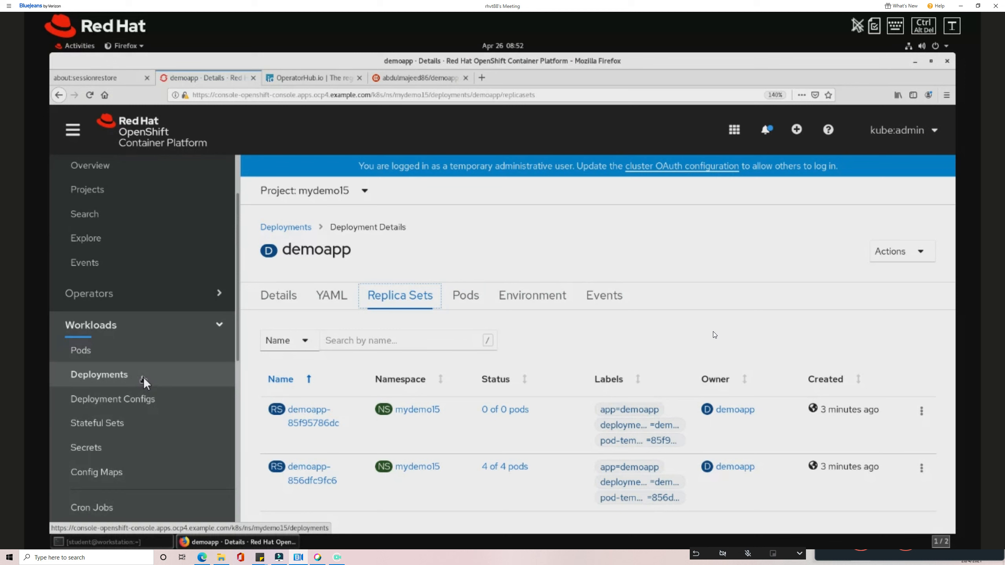
pyautogui.scroll(-6, 142, 377)
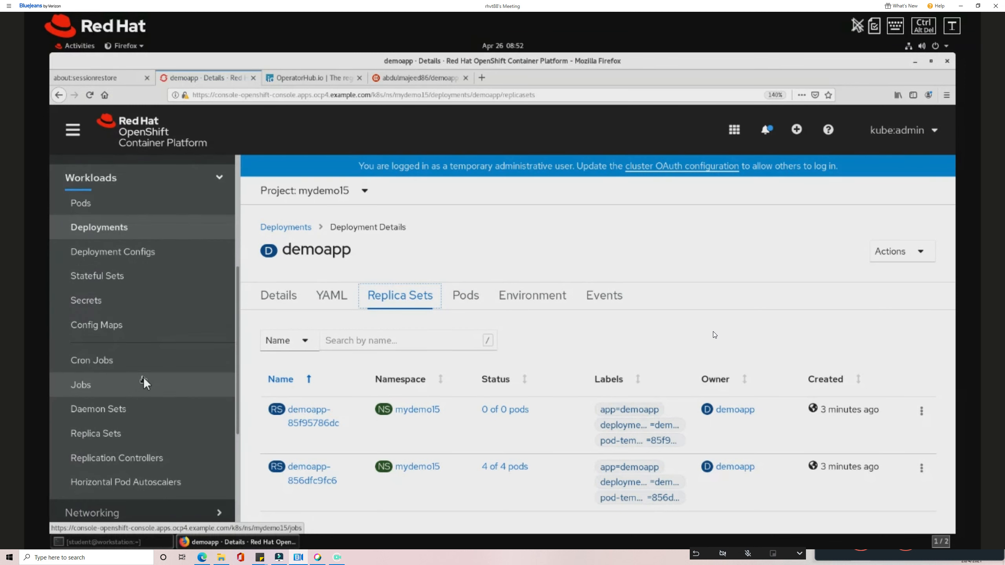
pyautogui.scroll(-2, 143, 377)
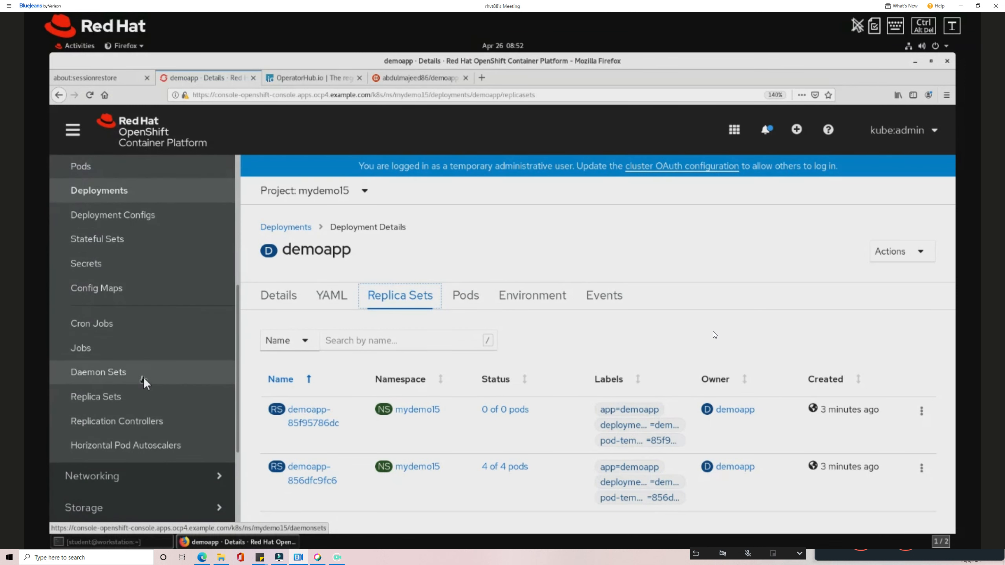
# Open a new Horizontal Pod Autoscaler in mydemo15 and review its 50% CPU, 1–3 replica template.
pyautogui.click(165, 447)
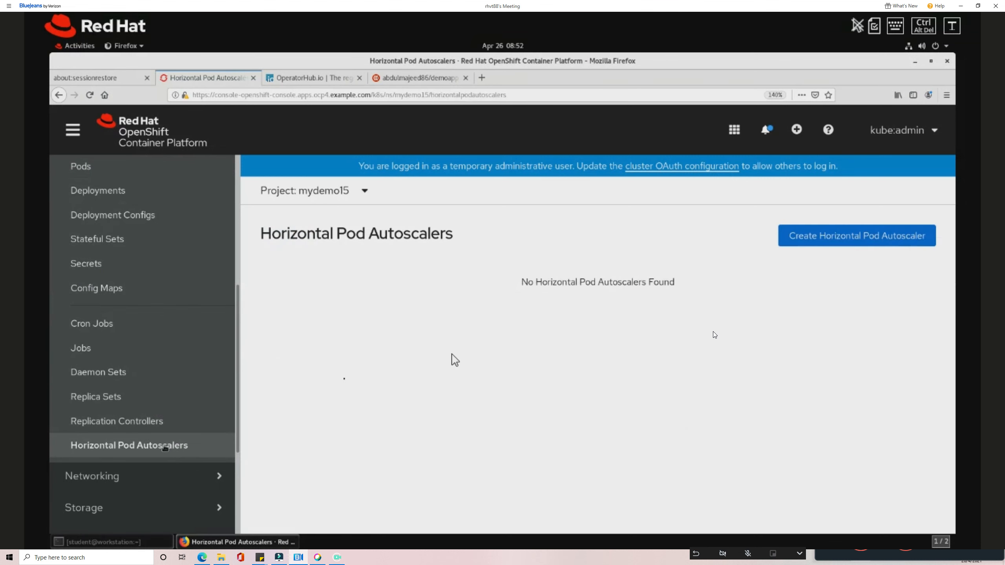
pyautogui.click(815, 236)
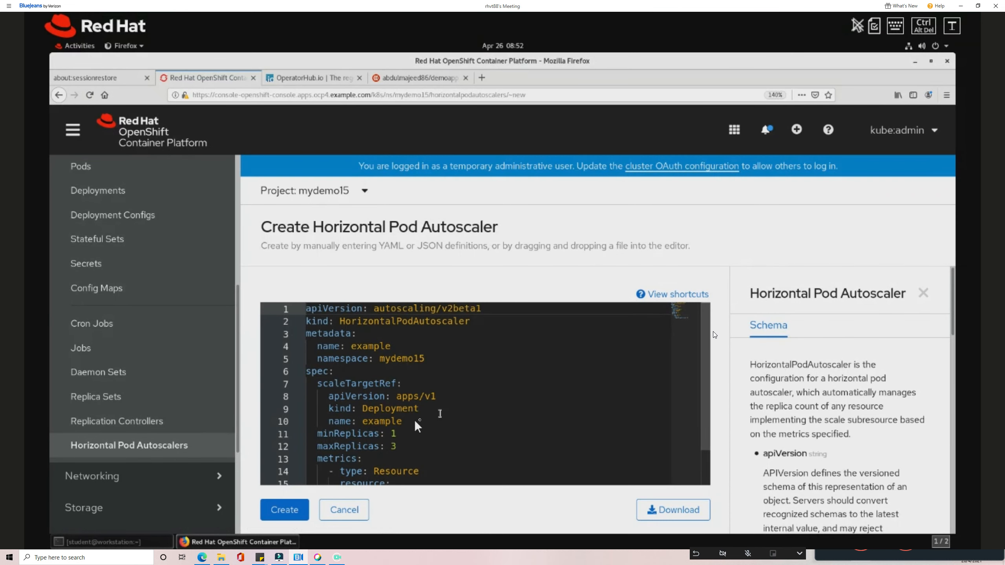
pyautogui.click(394, 430)
pyautogui.scroll(-1, 410, 428)
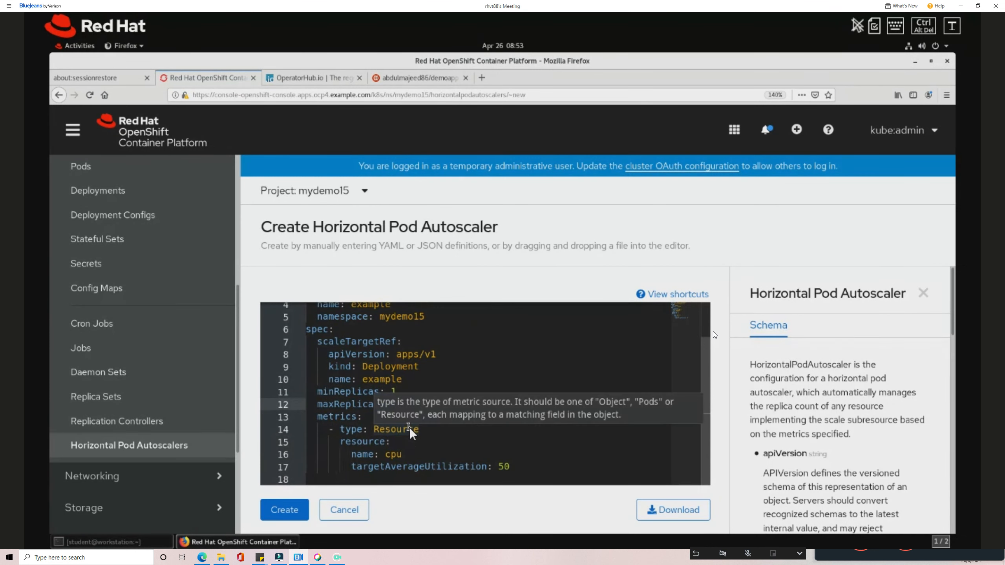
pyautogui.click(424, 464)
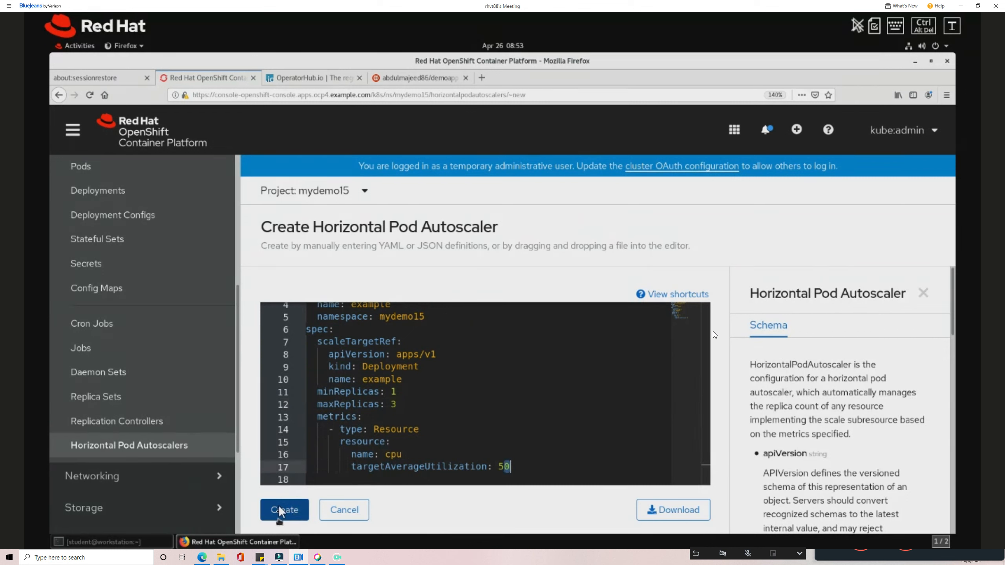
pyautogui.moveTo(313, 228); pyautogui.dragTo(516, 238)
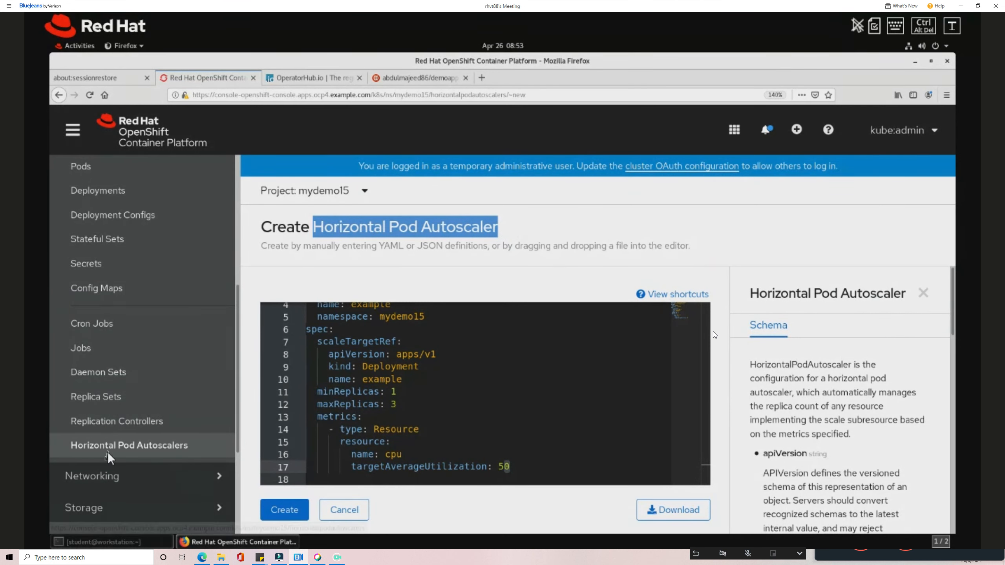
pyautogui.scroll(3, 135, 337)
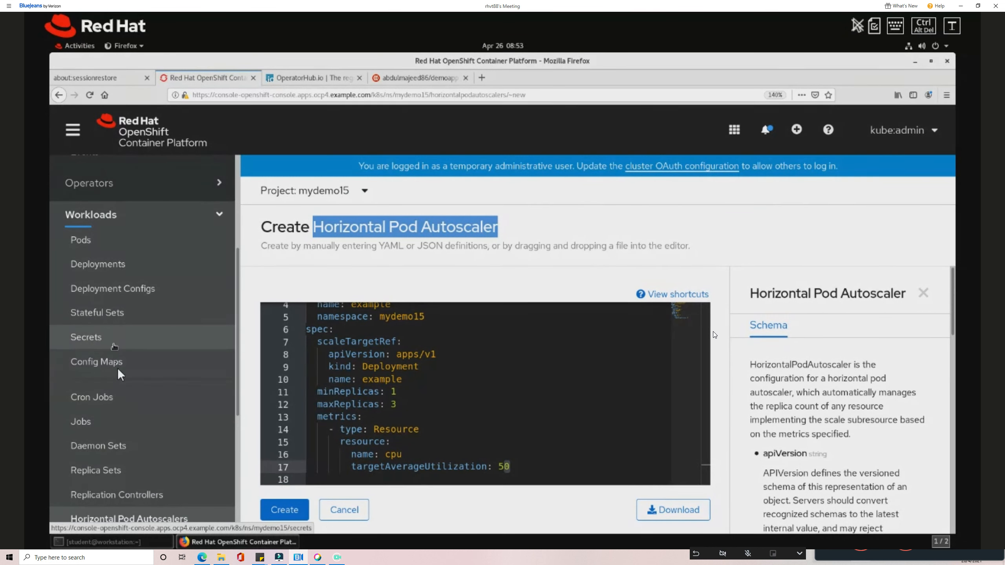
pyautogui.scroll(-1, 131, 371)
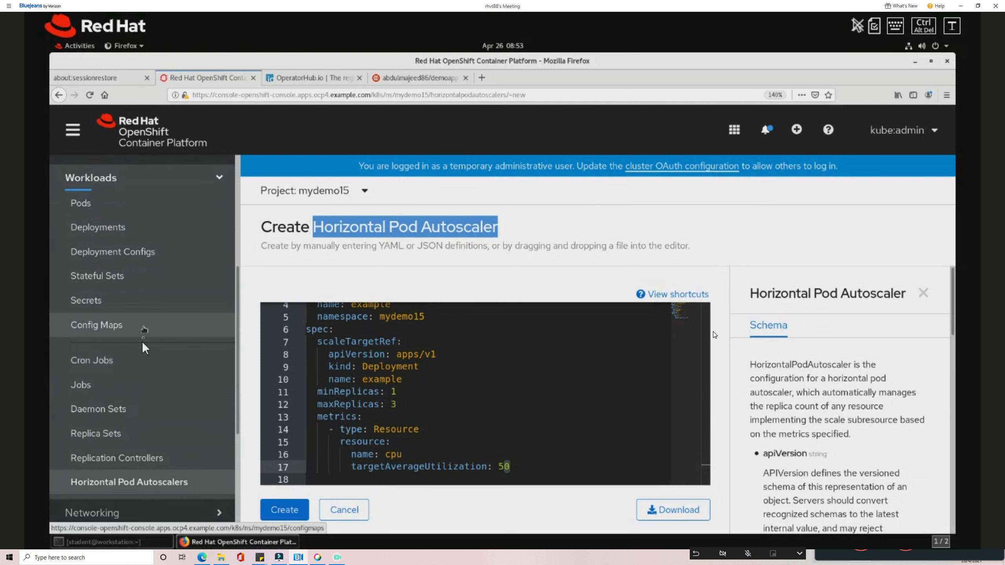
# View mydemo15's Config Maps page, which reports no config maps.
pyautogui.click(134, 333)
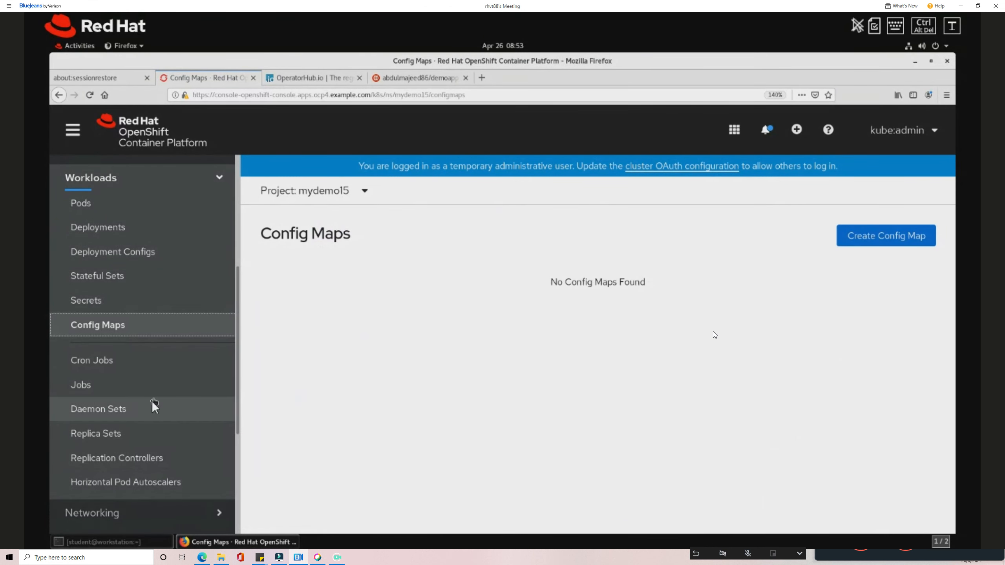
pyautogui.scroll(-1, 151, 395)
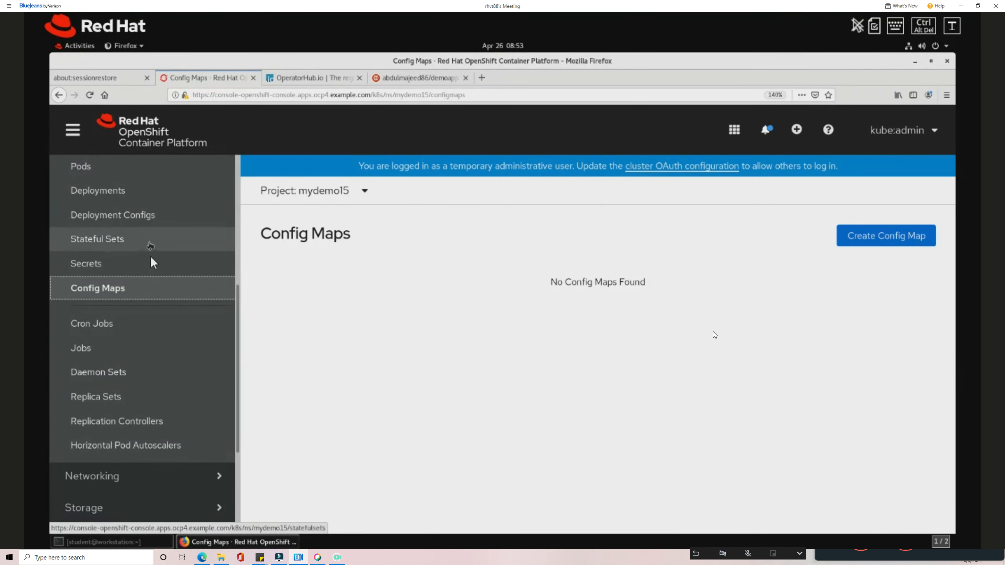
pyautogui.scroll(2, 141, 253)
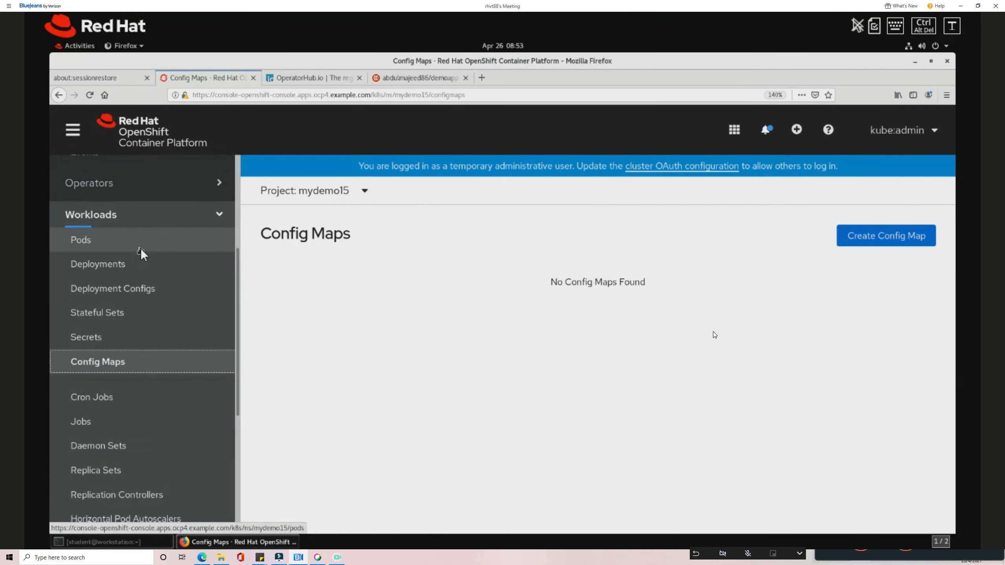
# Collapse Workloads, expand Networking, and list the project's Services.
pyautogui.click(175, 215)
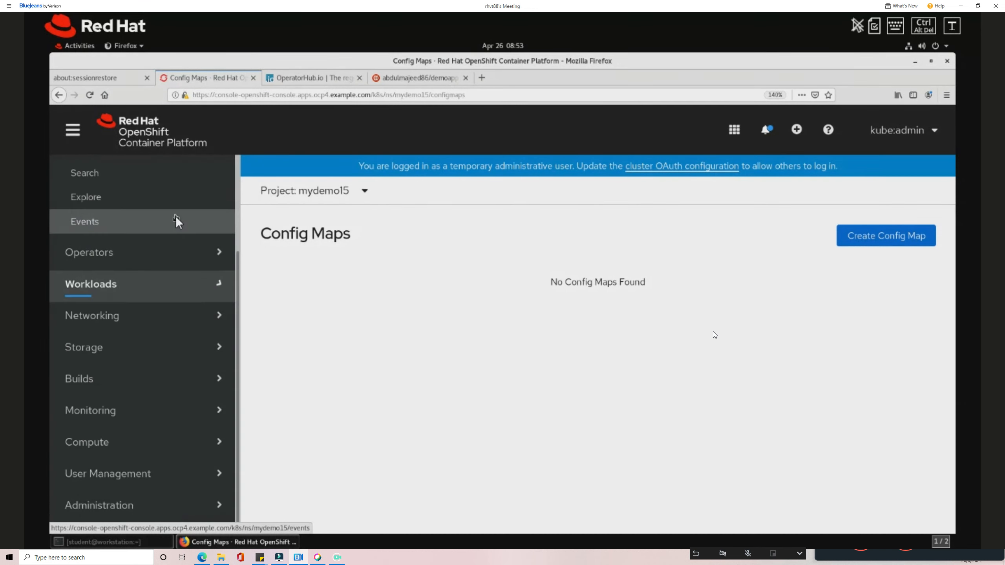
pyautogui.click(141, 318)
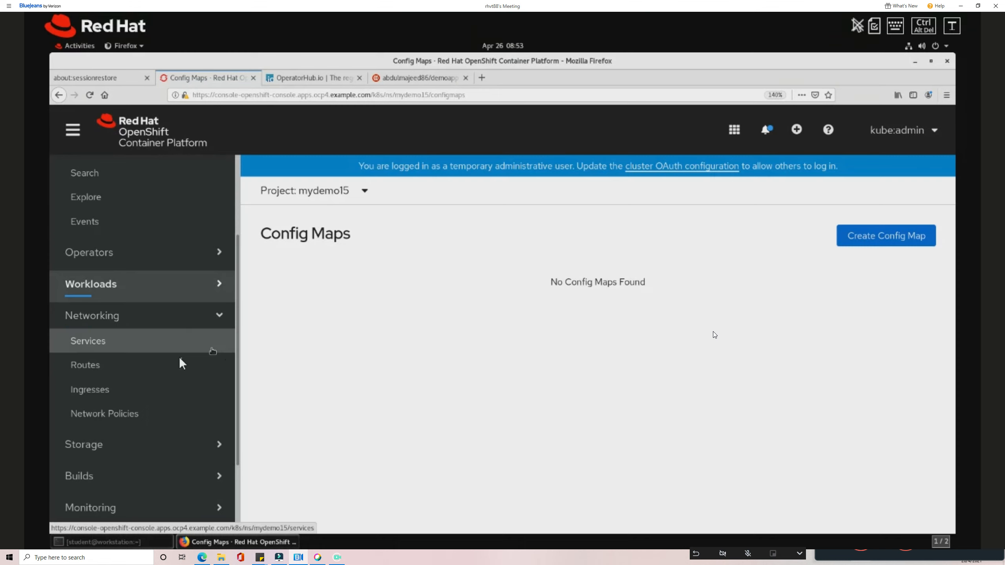
pyautogui.click(168, 340)
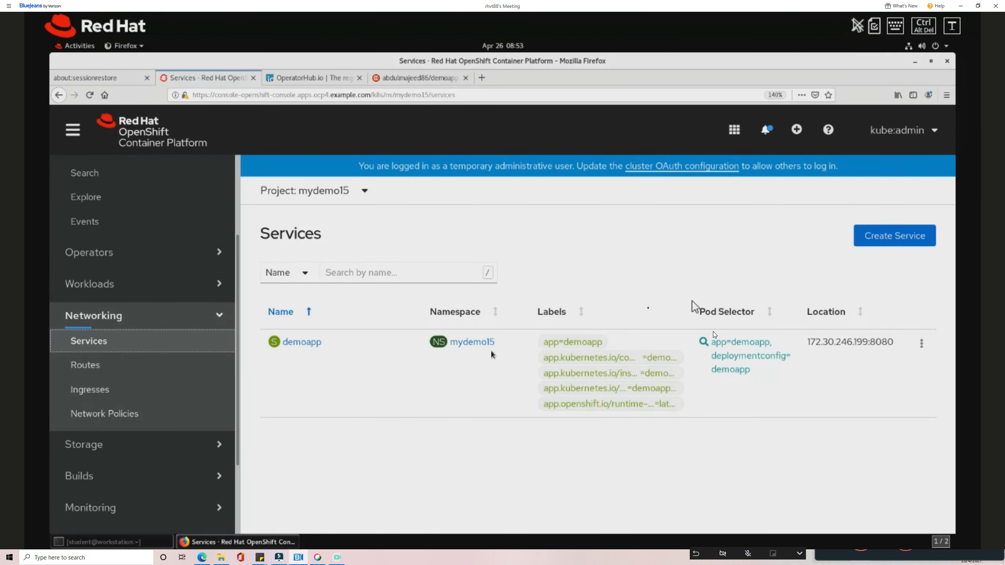
# Open the Create Service YAML template and select its example service name.
pyautogui.click(887, 247)
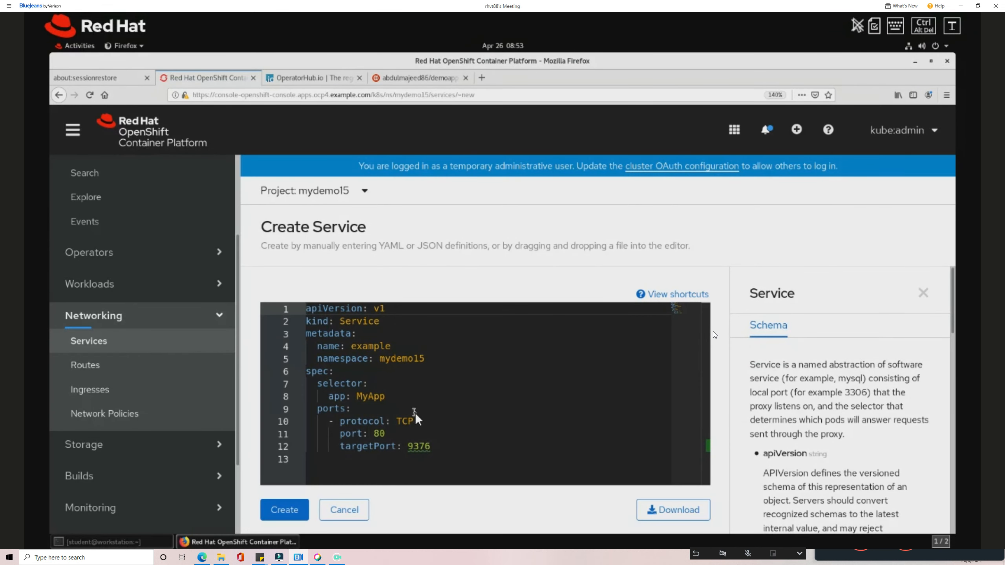
pyautogui.moveTo(356, 346); pyautogui.dragTo(391, 346)
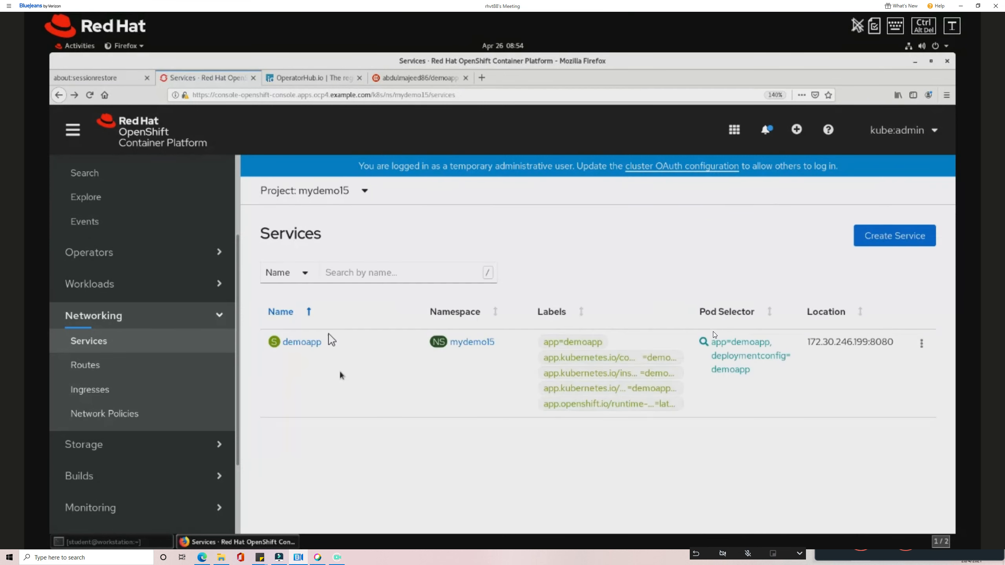
# Review demoapp's cluster IP and cluster-internal access, then go to the Routes page.
pyautogui.click(312, 343)
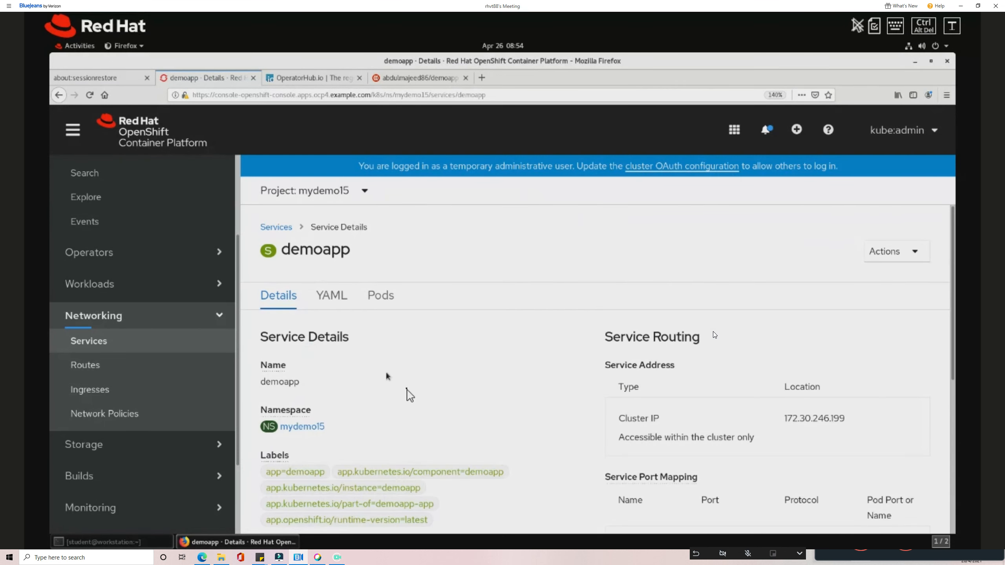
pyautogui.scroll(-5, 410, 395)
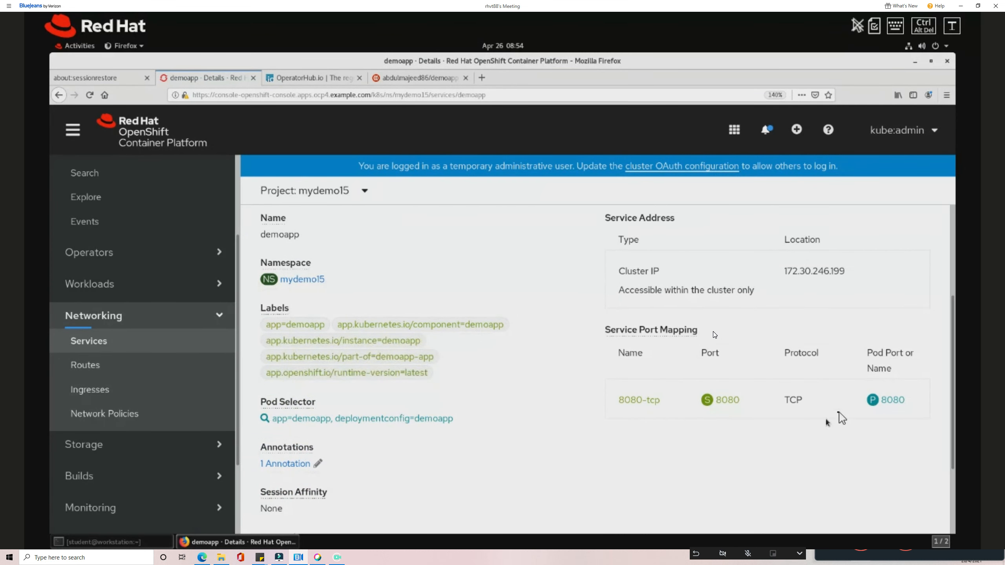
pyautogui.scroll(3, 361, 425)
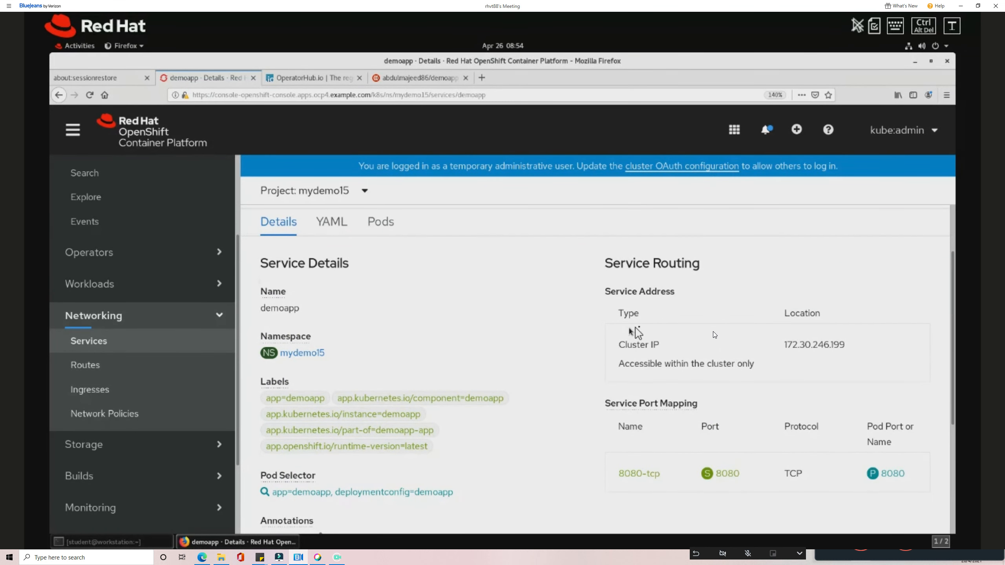
pyautogui.moveTo(784, 345); pyautogui.dragTo(840, 345)
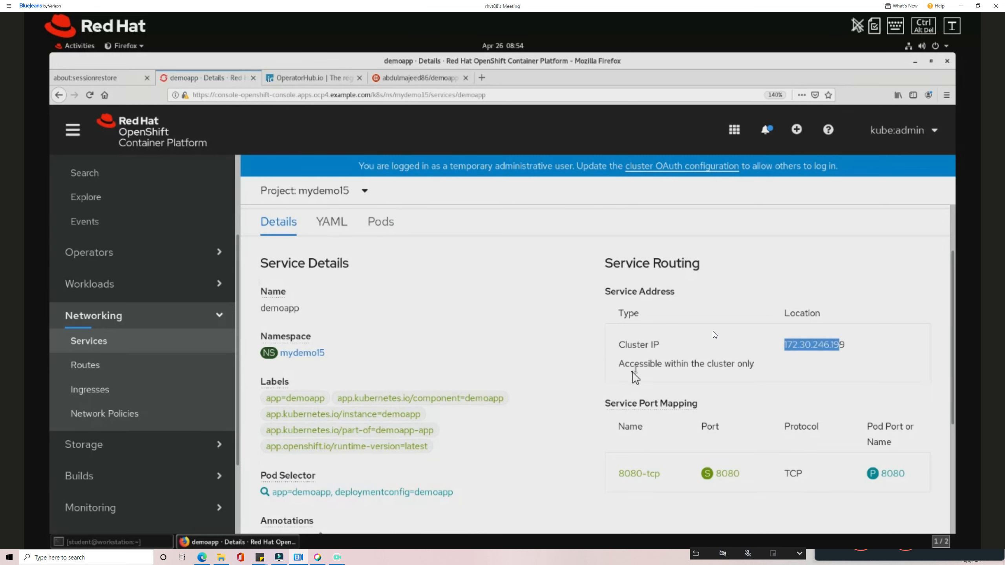
pyautogui.moveTo(625, 364); pyautogui.dragTo(754, 363)
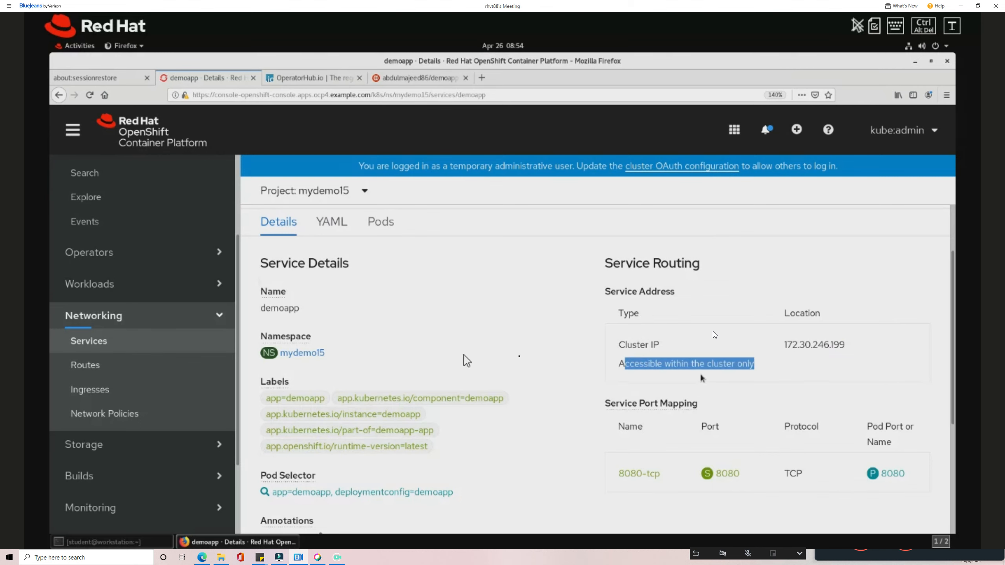
pyautogui.click(175, 367)
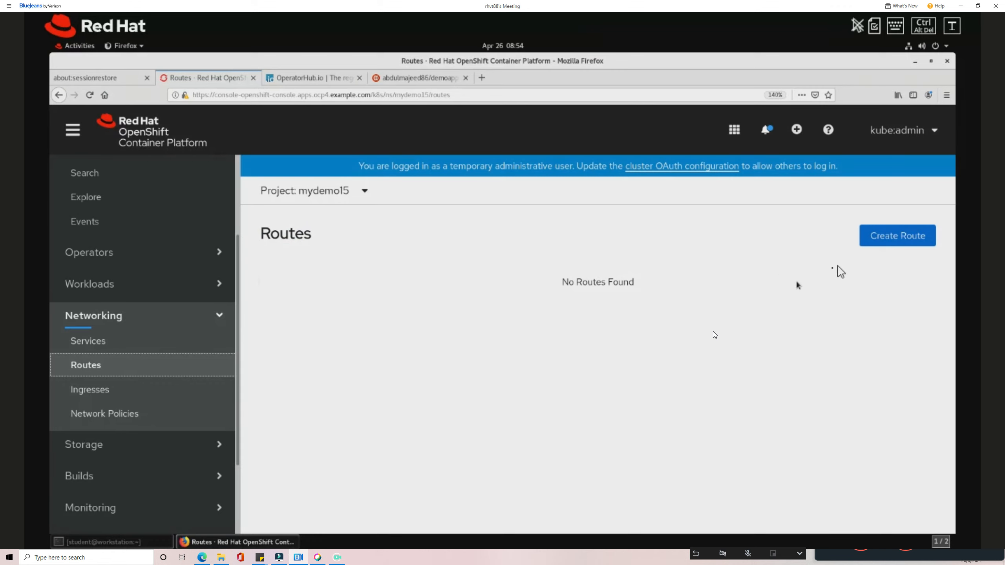
# Start a new route named demoapp with hostname demoapp.apps.ocp4.example.com.
pyautogui.click(886, 243)
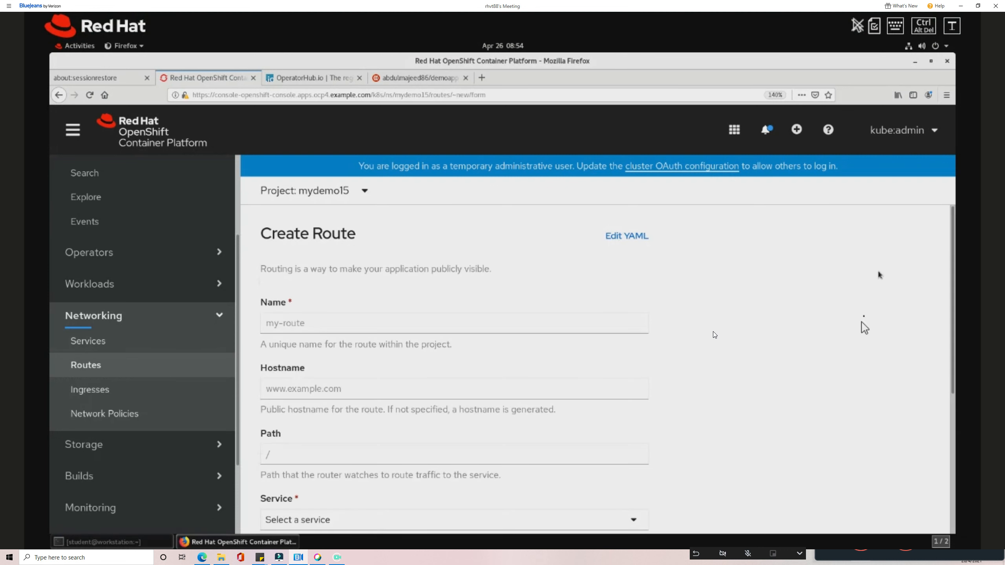
pyautogui.click(374, 330)
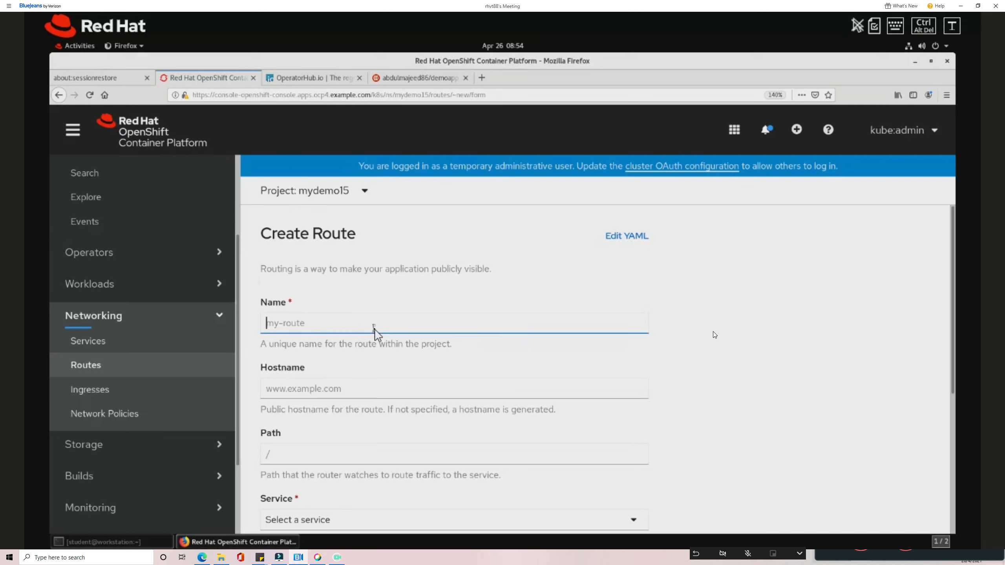
pyautogui.write('m')
pyautogui.press('BackSpace')
pyautogui.write('demoapp')
pyautogui.press('Tab')
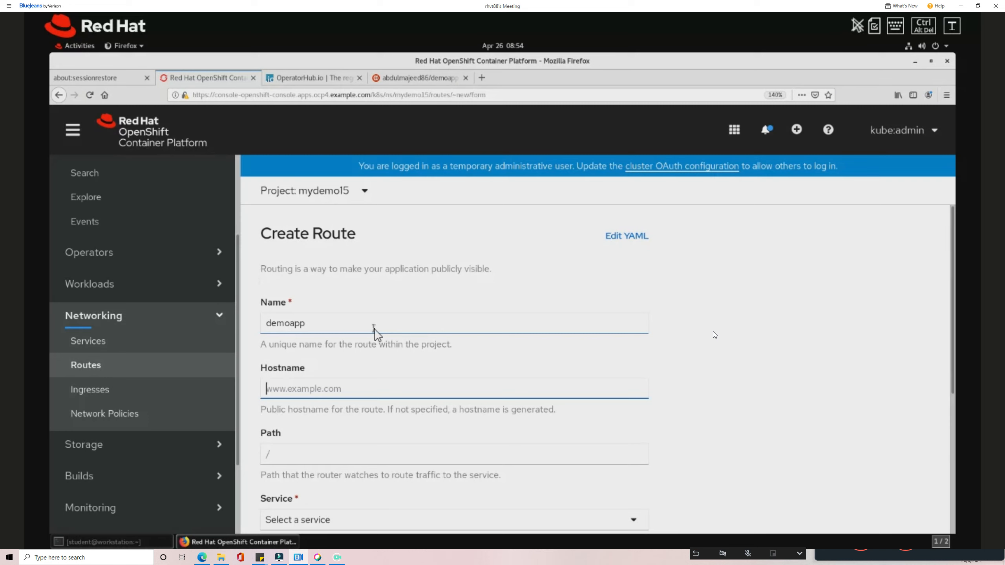
pyautogui.write('demoapp.apps.ocp4.examp')
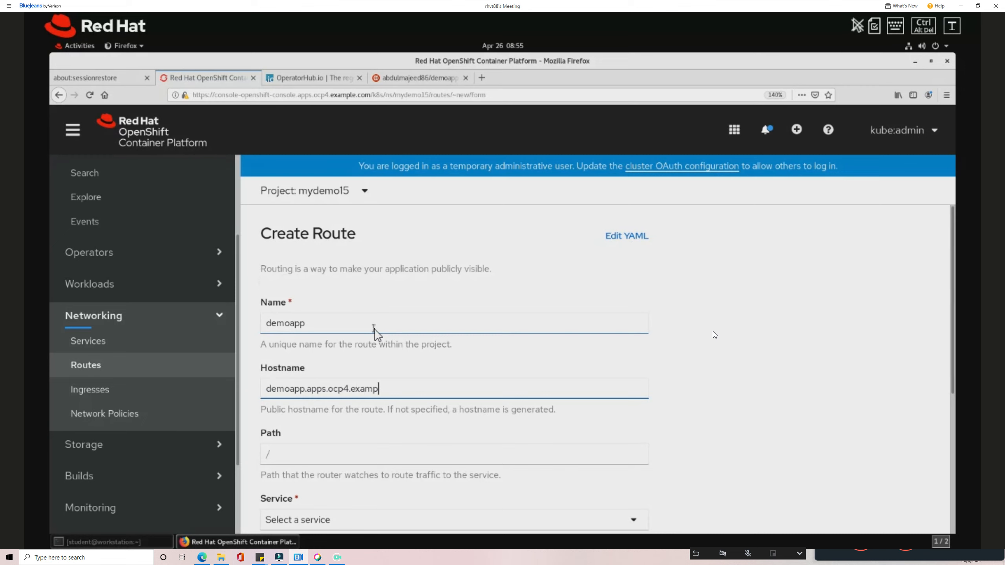
pyautogui.write('le.com')
# Point the route at service demoapp, target port 8080 → 8080 (TCP).
pyautogui.scroll(-1, 384, 443)
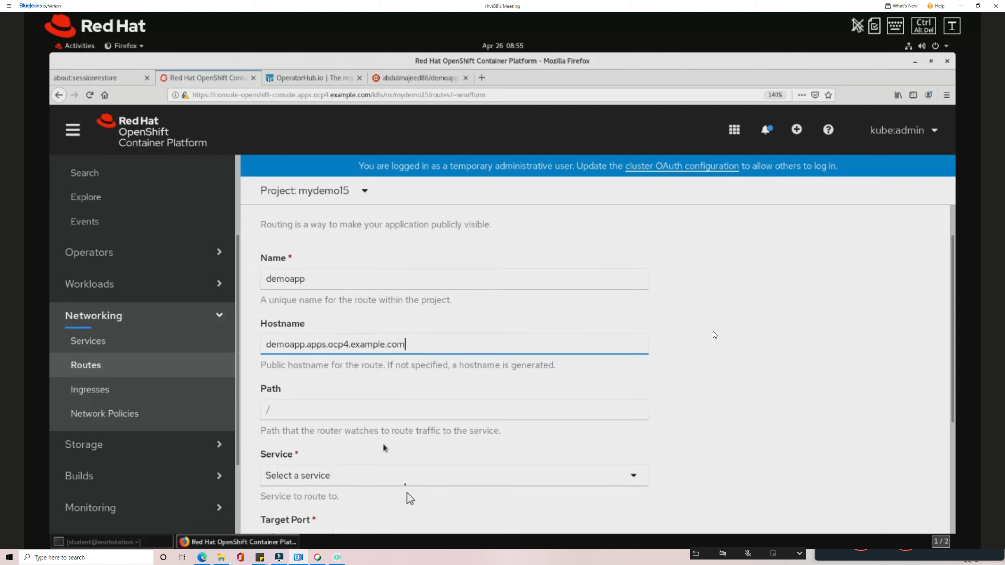
pyautogui.scroll(-2, 385, 447)
pyautogui.click(383, 379)
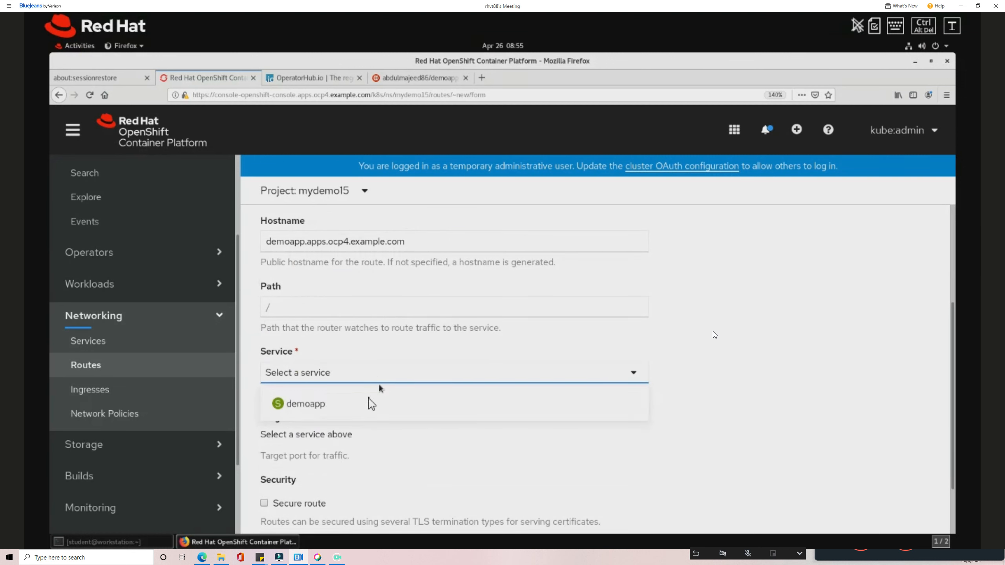
pyautogui.click(368, 407)
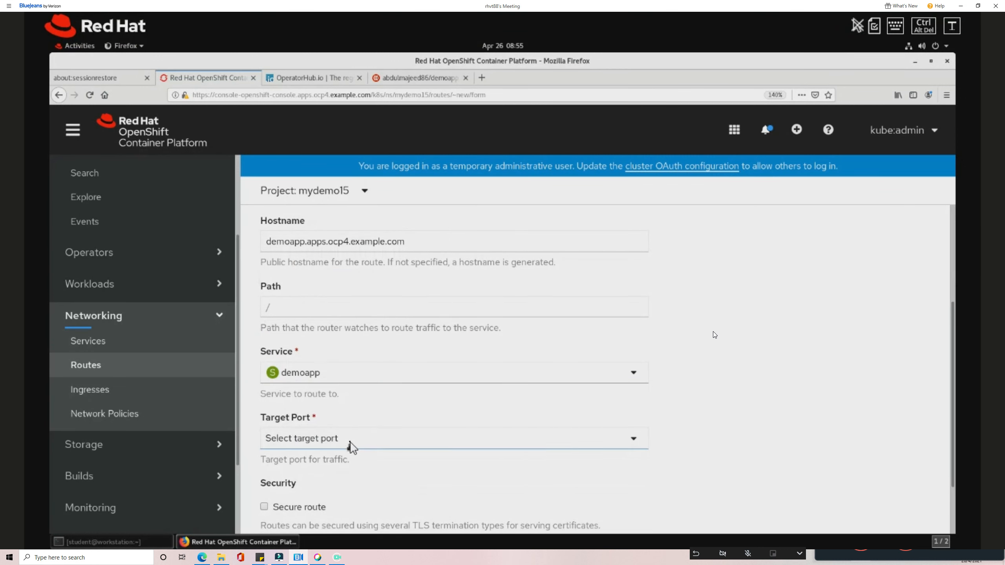
pyautogui.click(352, 447)
pyautogui.click(351, 469)
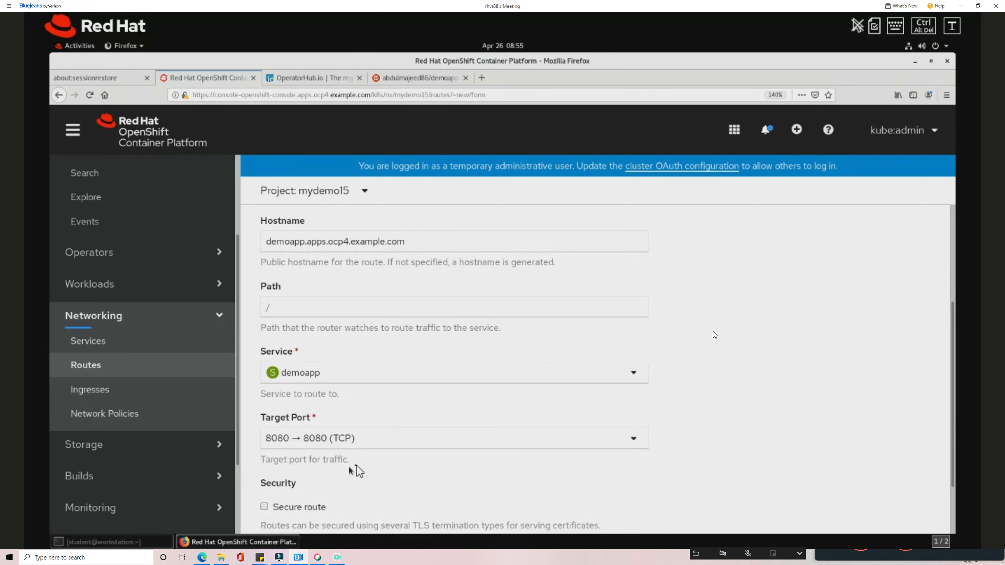
# Create the route and confirm it shows Accepted in the Routes list.
pyautogui.scroll(-2, 356, 467)
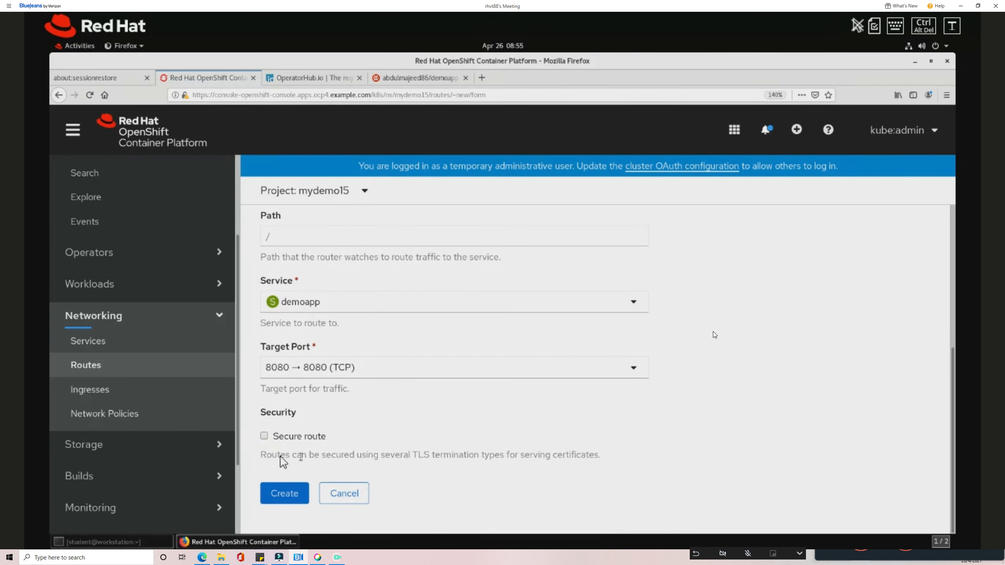
pyautogui.click(291, 491)
pyautogui.click(124, 368)
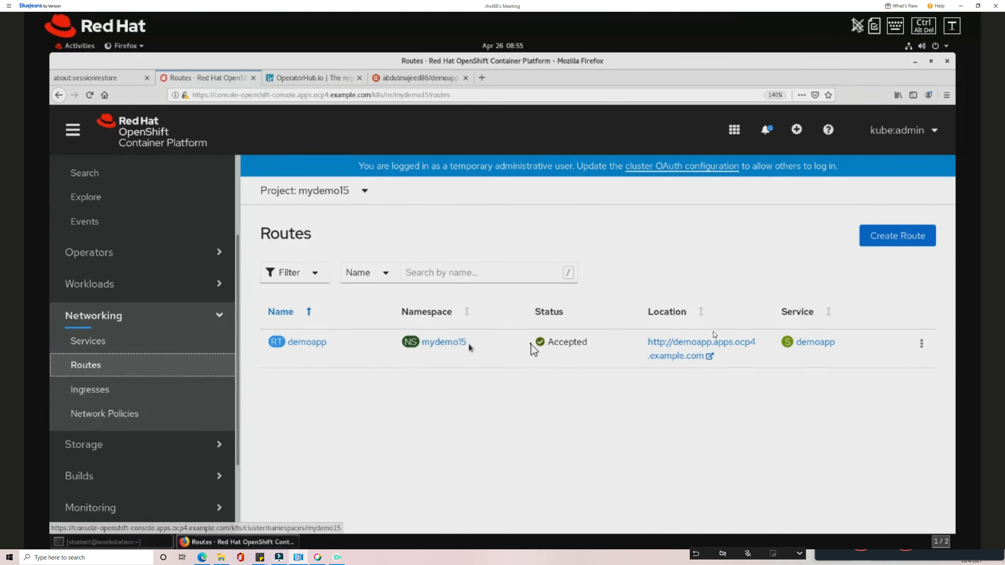
pyautogui.moveTo(564, 343); pyautogui.dragTo(581, 343)
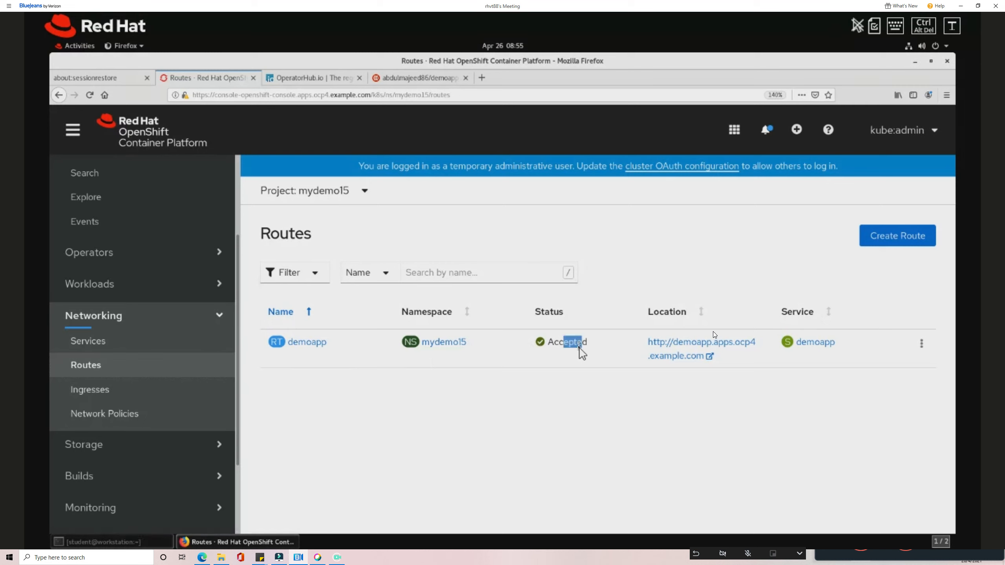
# Open the route's http address, confirm KUAR Demo loads over an insecure connection, then close it.
pyautogui.click(678, 348)
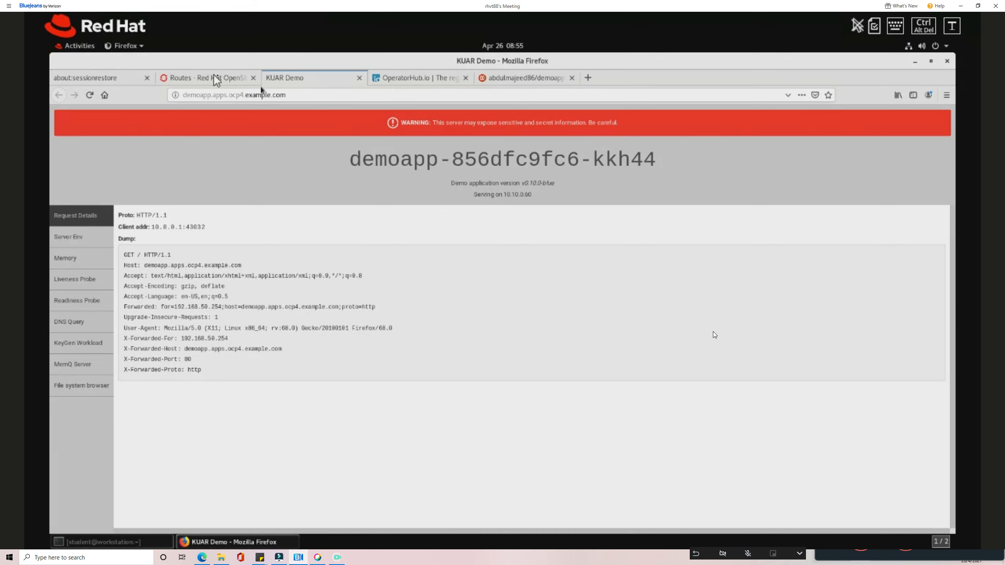
pyautogui.click(196, 75)
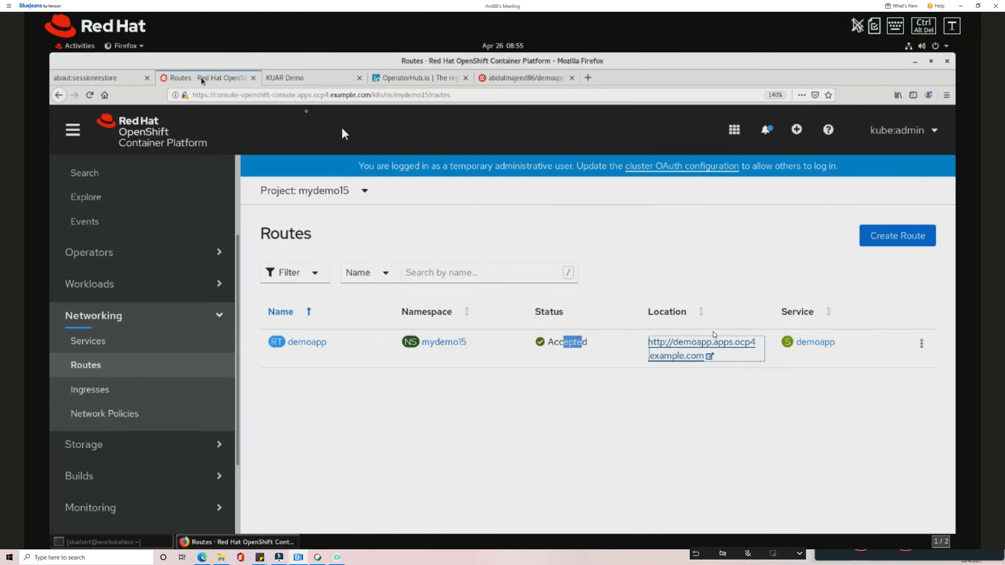
pyautogui.click(288, 77)
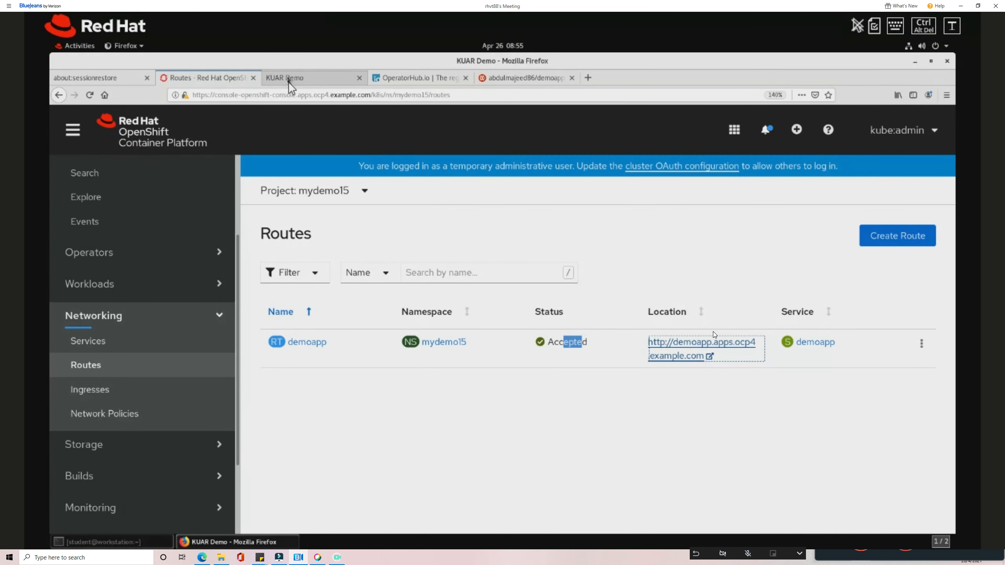
pyautogui.click(176, 95)
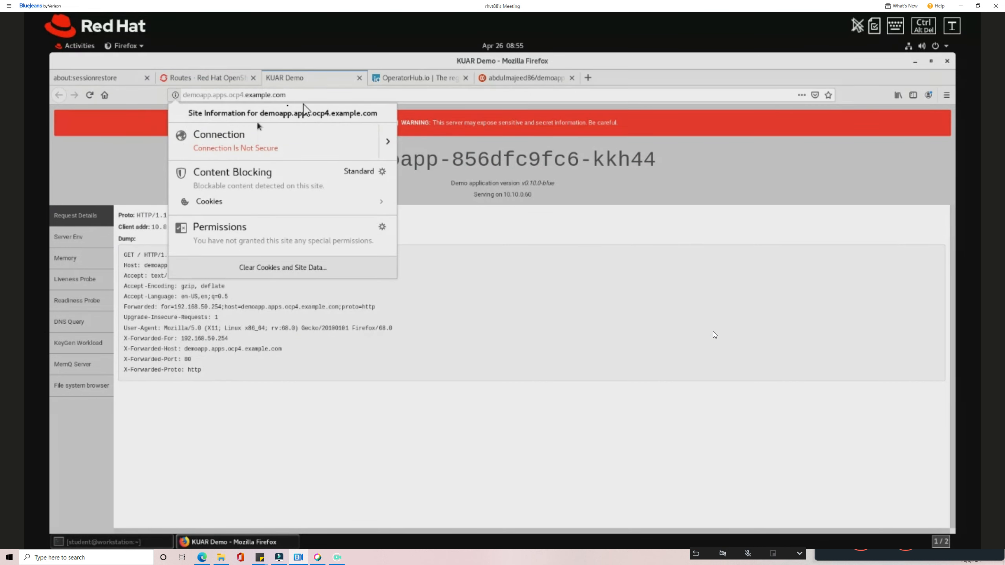
pyautogui.click(358, 82)
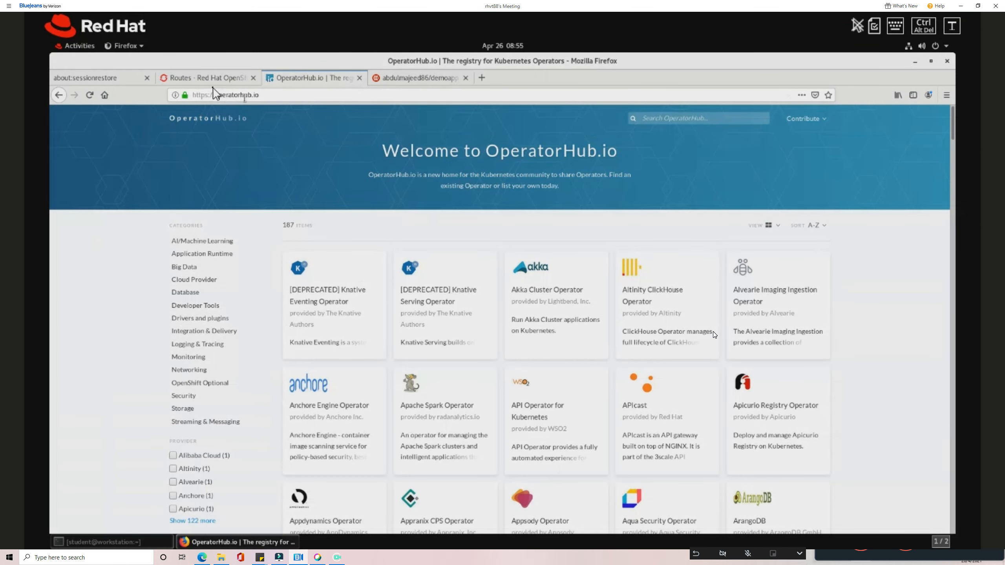
pyautogui.click(213, 82)
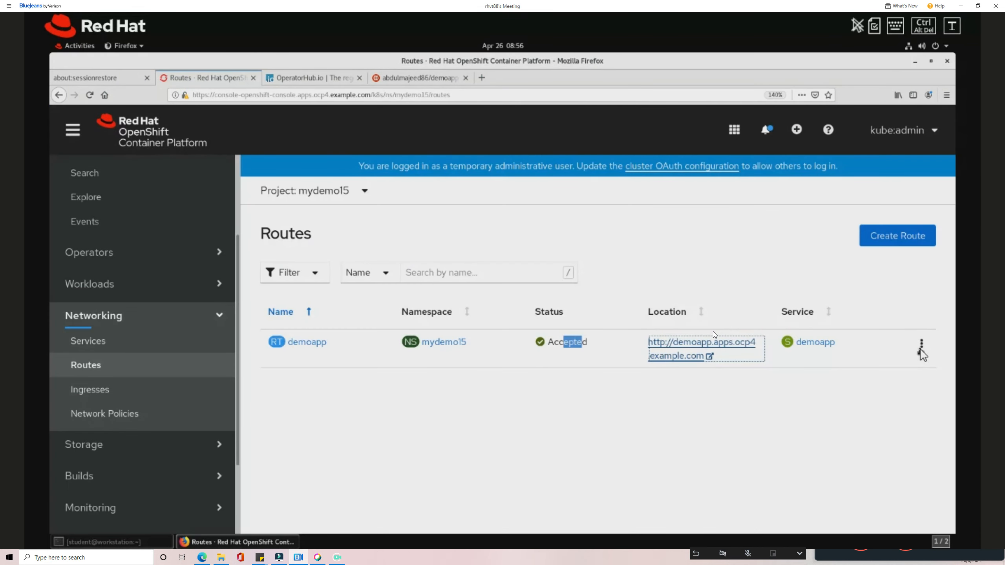
# Delete the existing demoapp route.
pyautogui.click(921, 345)
pyautogui.click(890, 442)
pyautogui.click(668, 247)
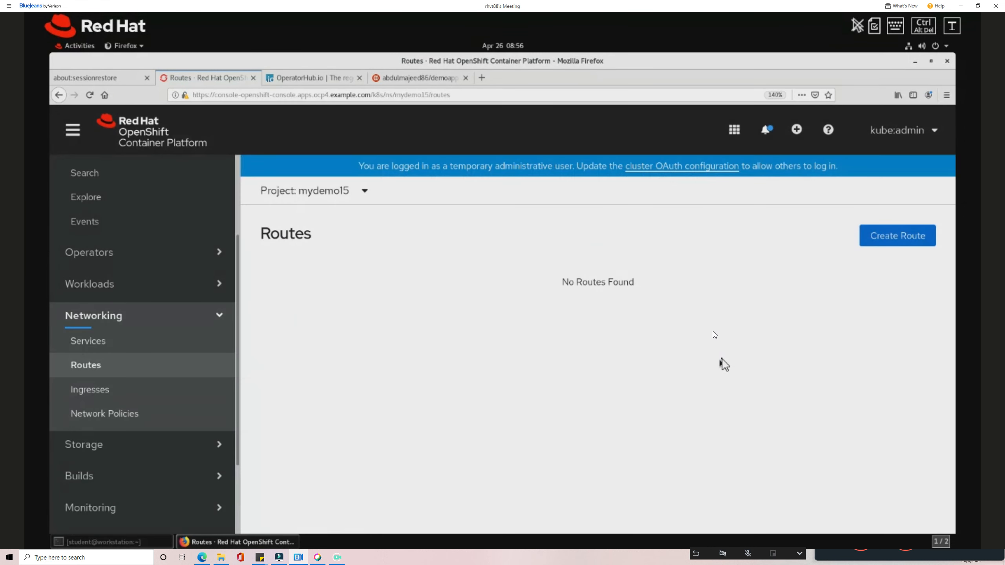
# Start a new route named demoapp with hostname demoapp.apps.ocp4.example.com.
pyautogui.click(869, 242)
pyautogui.click(410, 327)
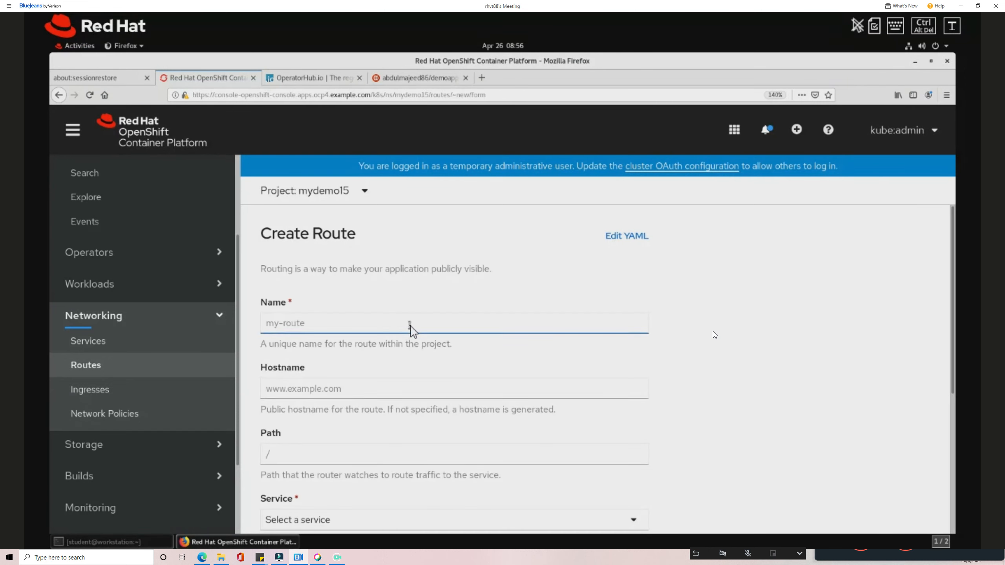
pyautogui.write('demoapp')
pyautogui.press('Tab')
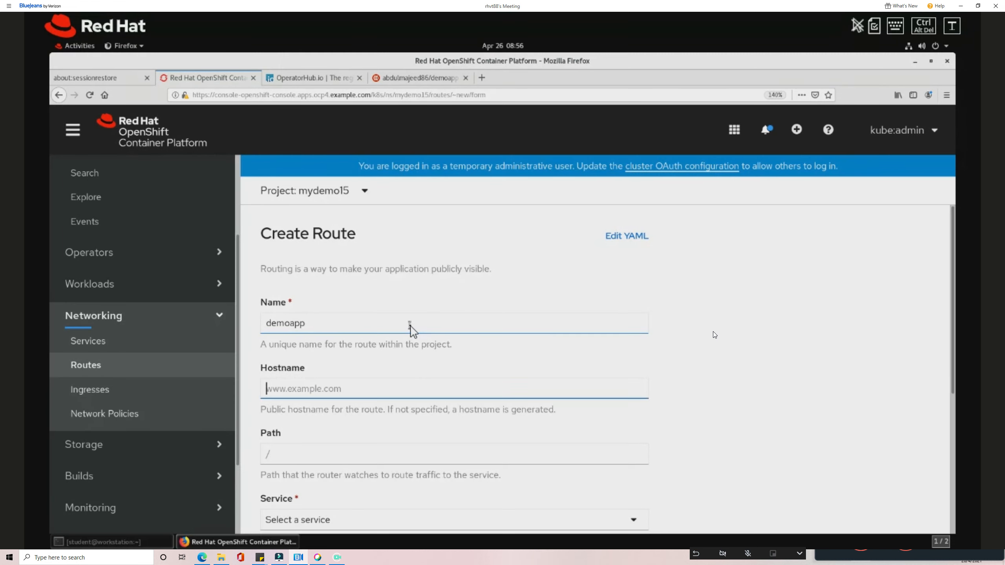
pyautogui.write('demoapp.apps.ocp4.example')
pyautogui.press('BackSpace')
pyautogui.write('le.com')
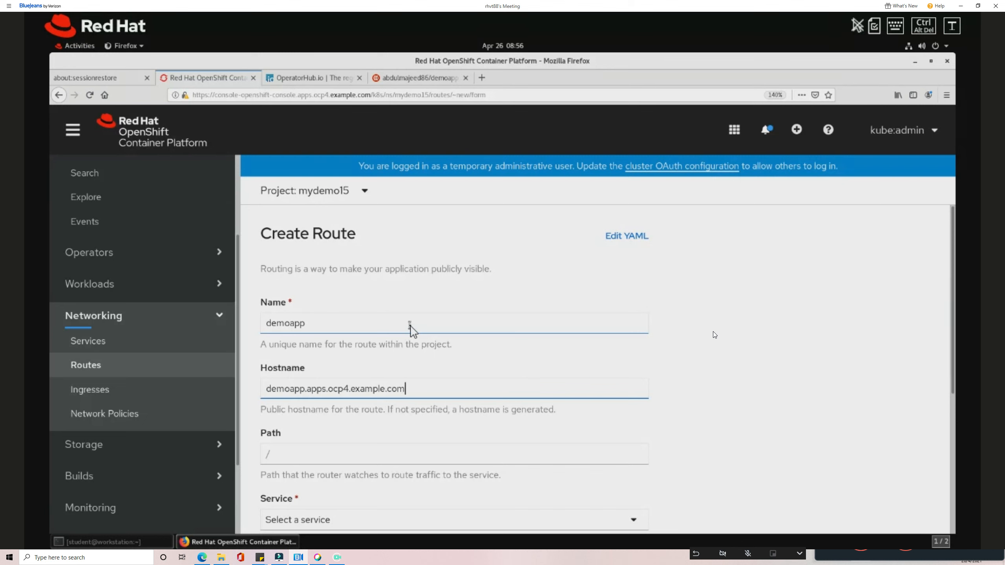
# Target the route at service demoapp on port 8080.
pyautogui.scroll(-3, 376, 507)
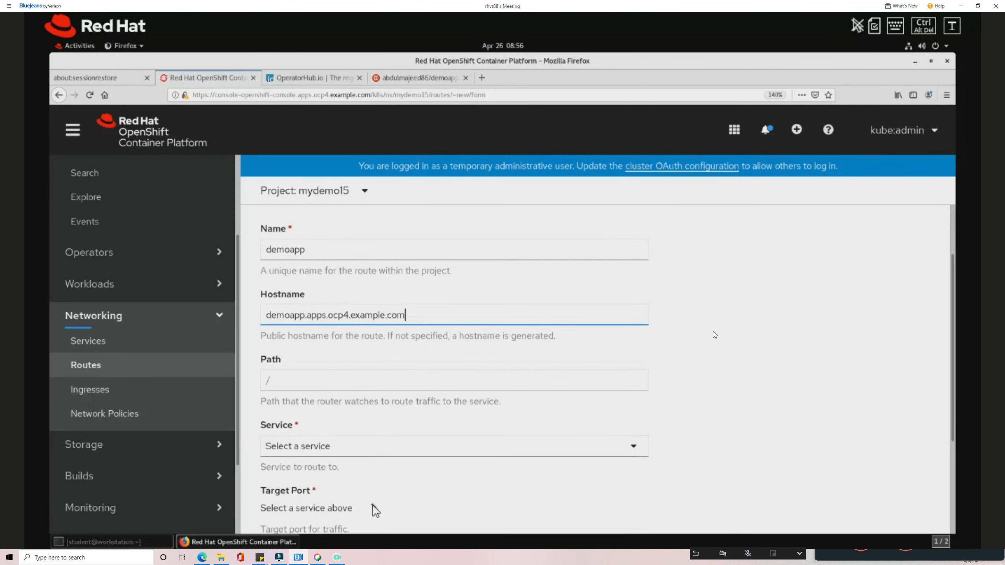
pyautogui.click(367, 453)
pyautogui.click(362, 481)
pyautogui.scroll(-3, 361, 478)
pyautogui.click(333, 408)
pyautogui.click(341, 433)
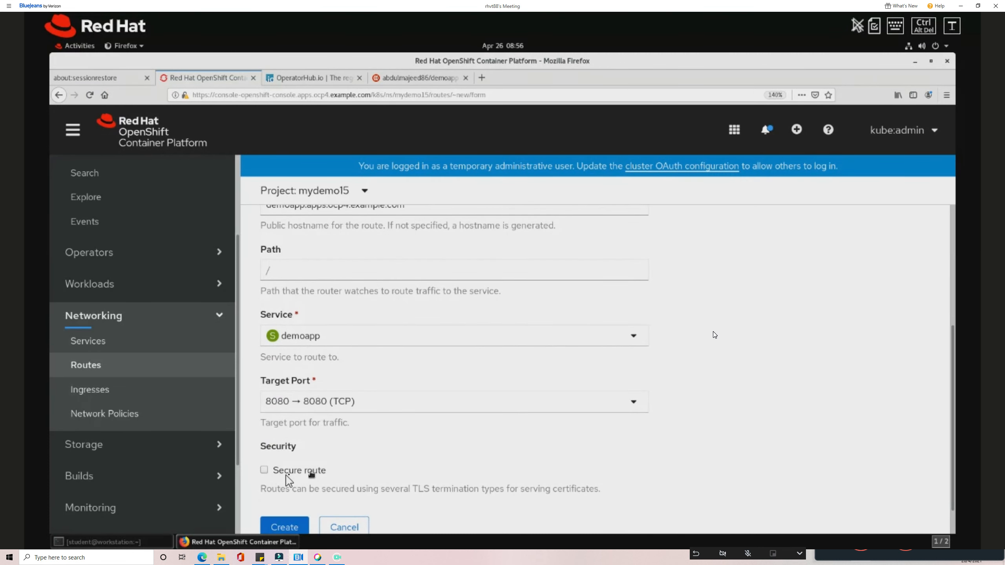
# Mark the route secure with Edge TLS termination.
pyautogui.click(265, 471)
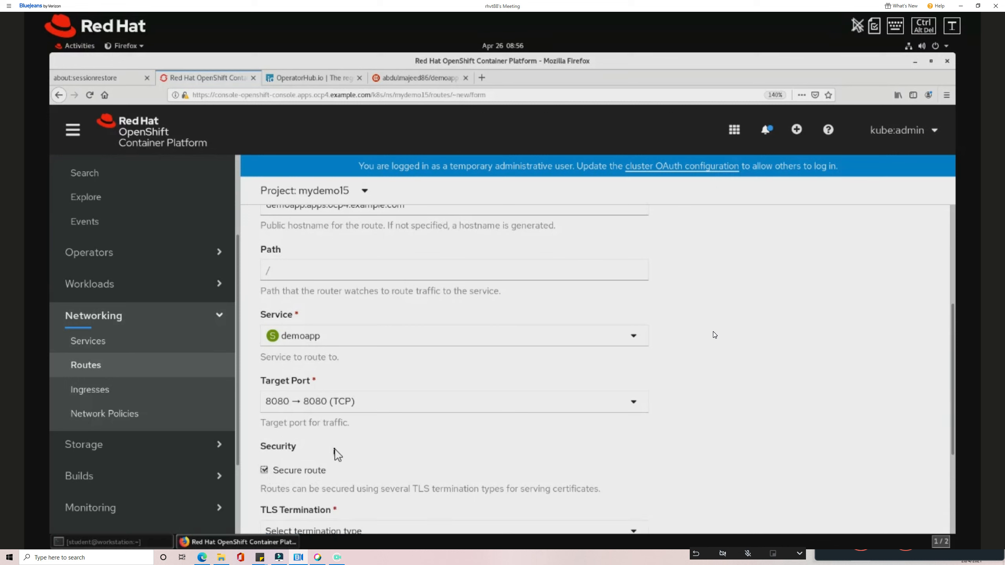
pyautogui.scroll(-3, 339, 456)
pyautogui.scroll(-2, 340, 456)
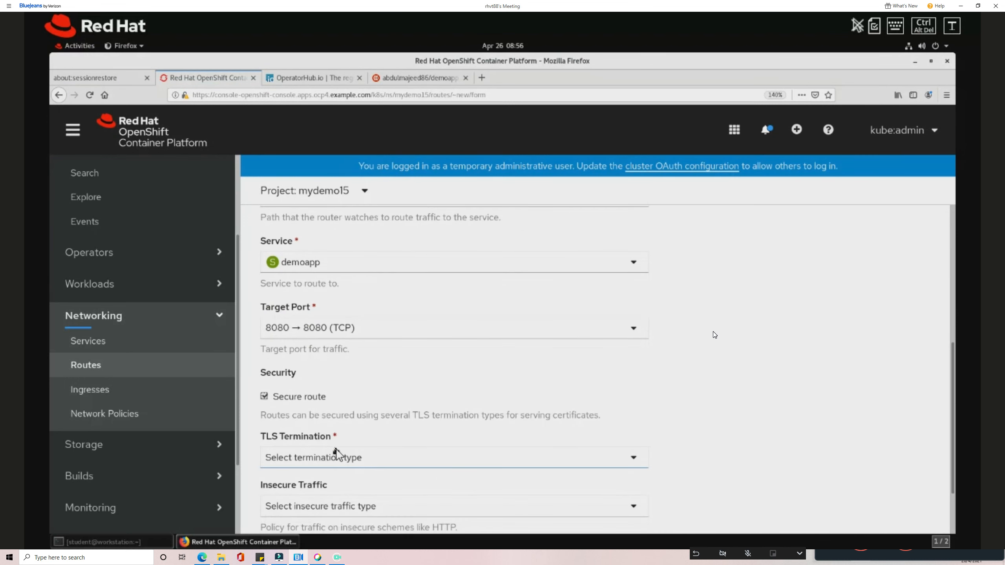
pyautogui.click(355, 463)
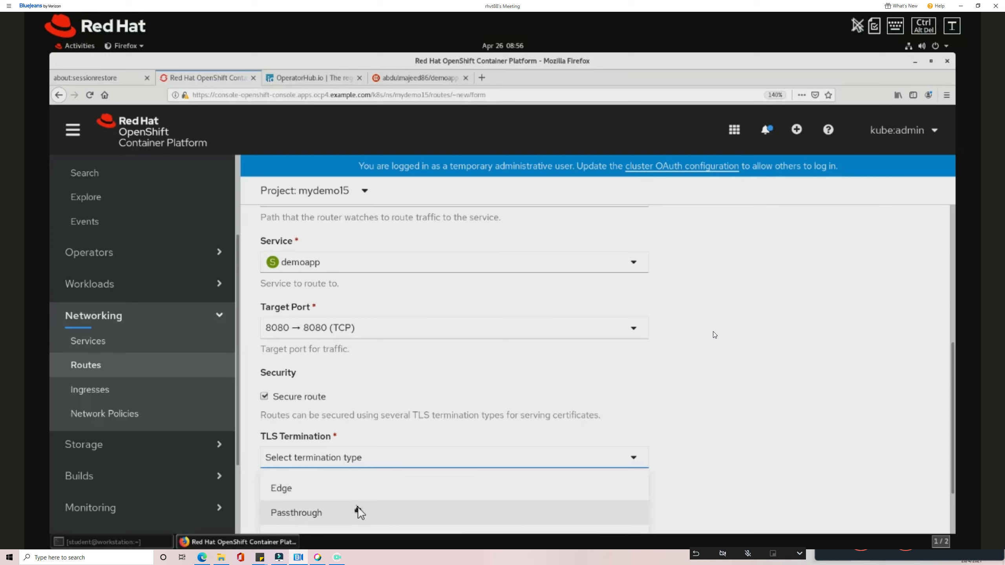
pyautogui.click(318, 500)
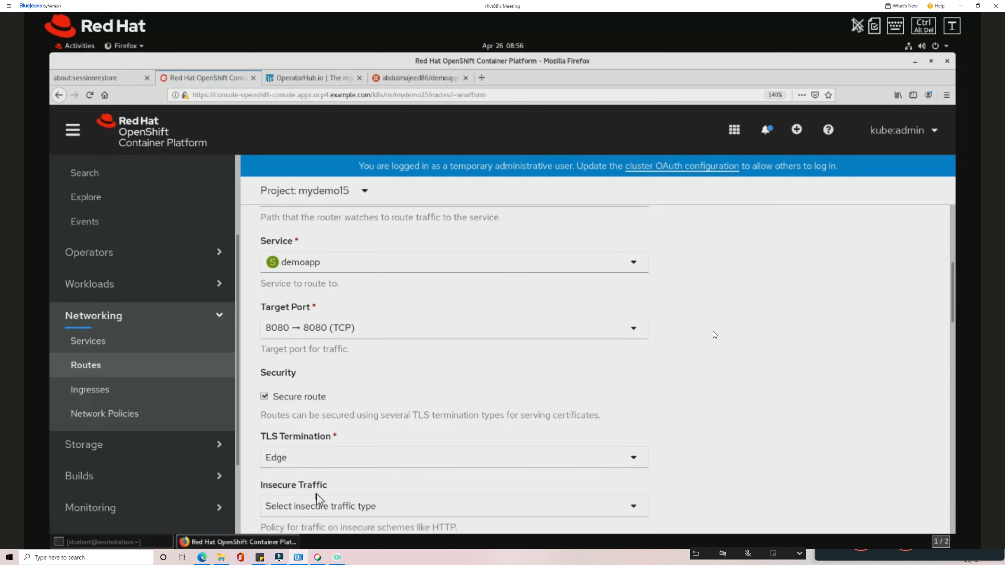
# Upload cert/php.crt as the route's certificate.
pyautogui.scroll(-2, 319, 495)
pyautogui.scroll(-3, 329, 487)
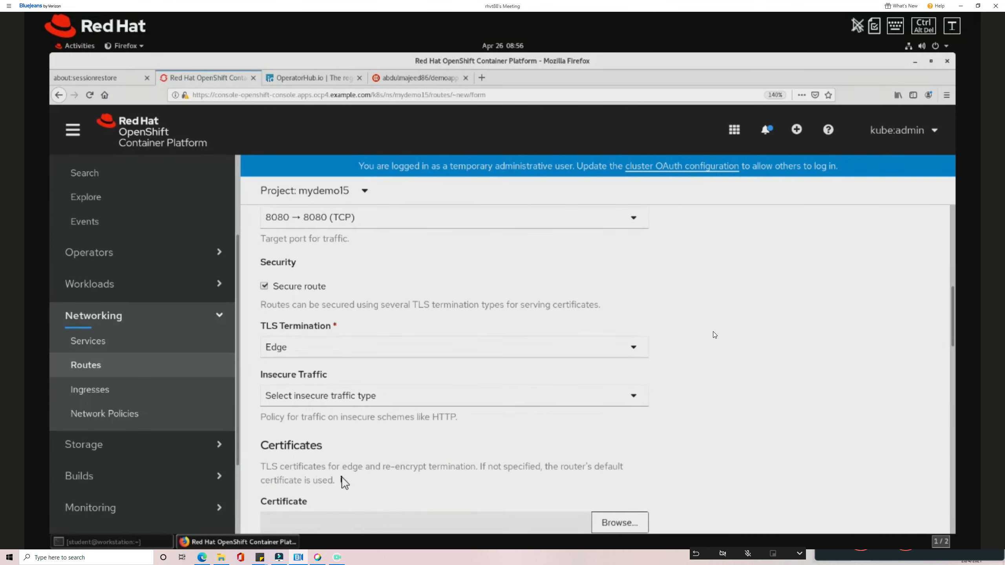
pyautogui.click(606, 416)
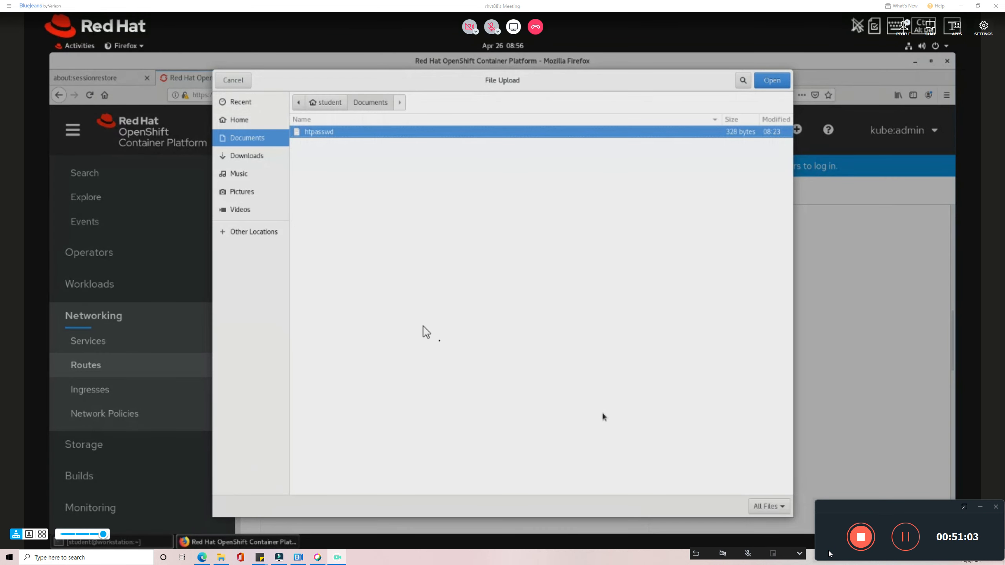
pyautogui.click(326, 103)
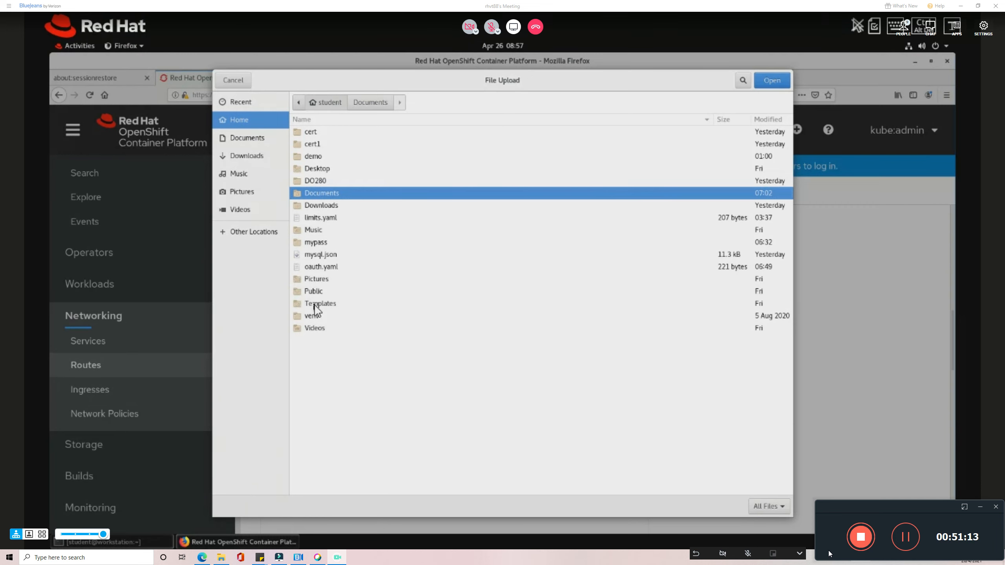
pyautogui.doubleClick(317, 133)
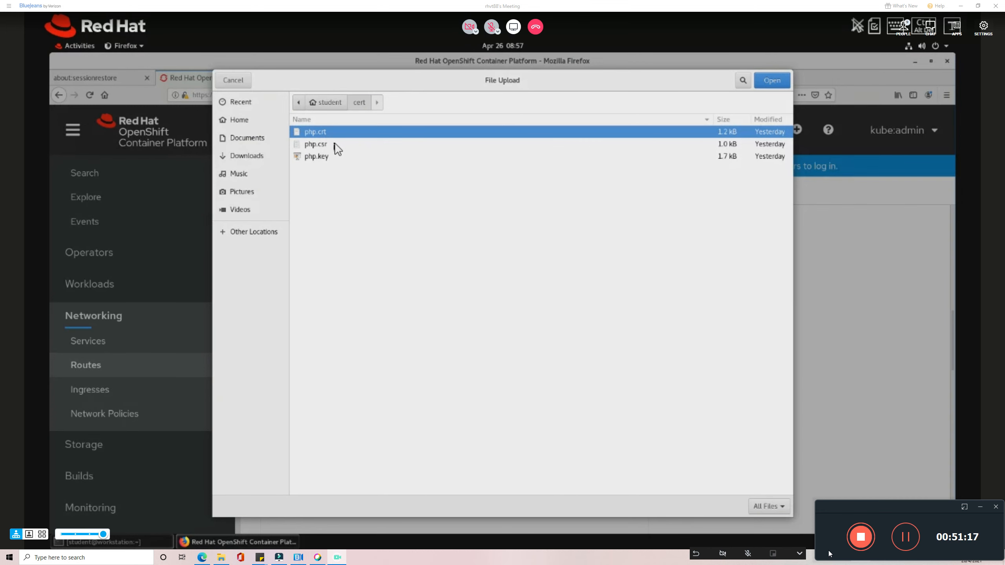
pyautogui.click(771, 81)
# Upload php.key as the private key, create the route, and return to Routes.
pyautogui.scroll(-5, 574, 386)
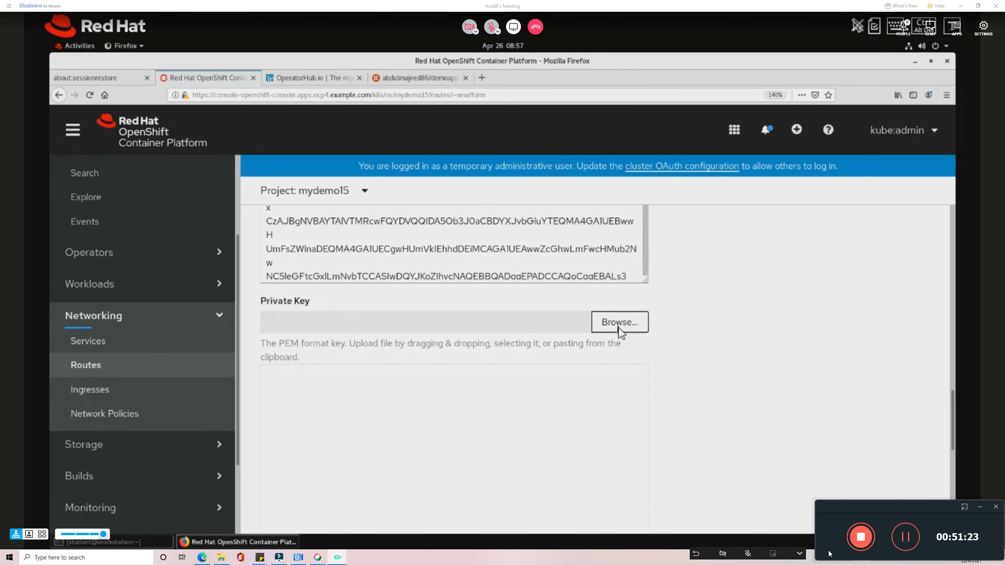
pyautogui.click(619, 322)
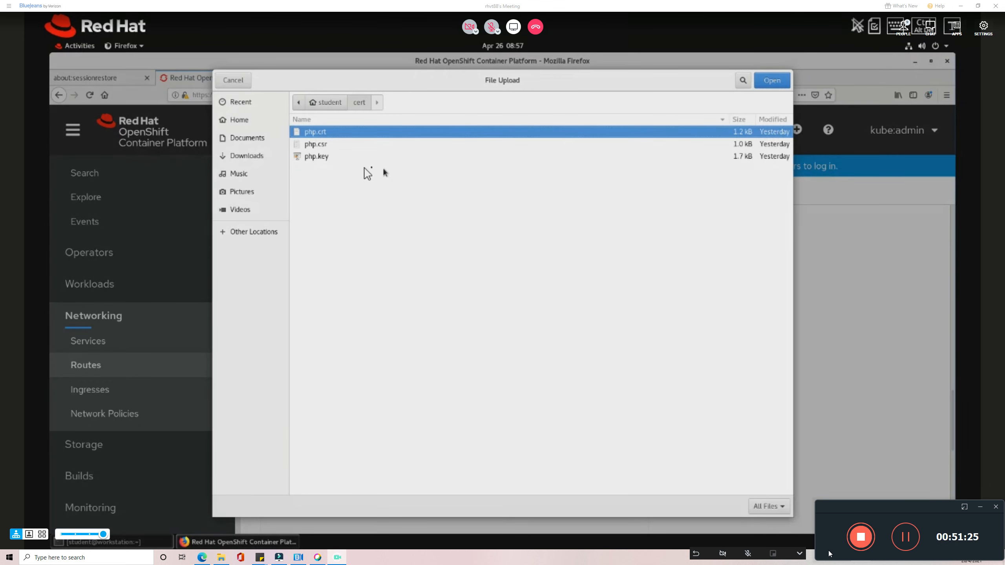
pyautogui.click(319, 157)
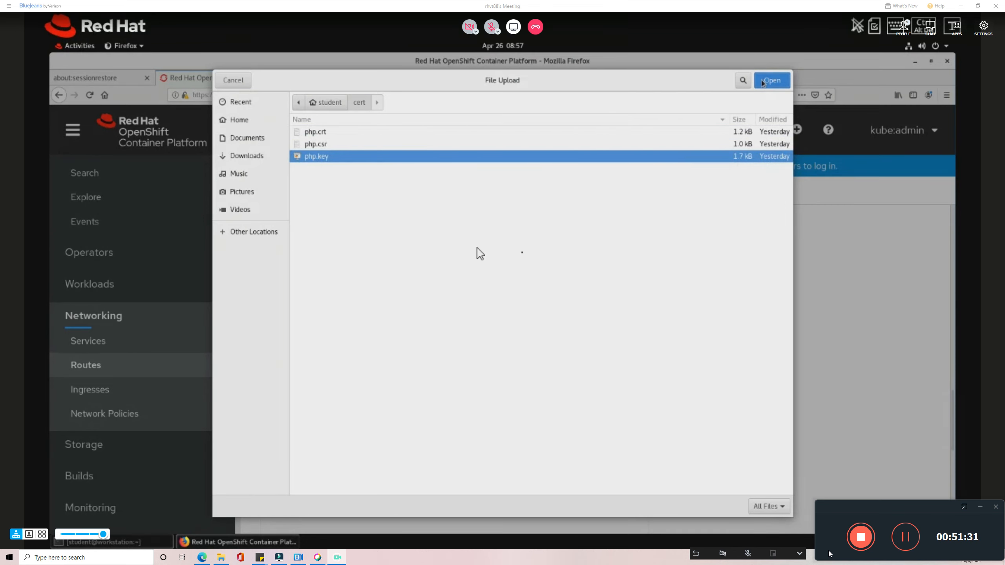
pyautogui.click(763, 81)
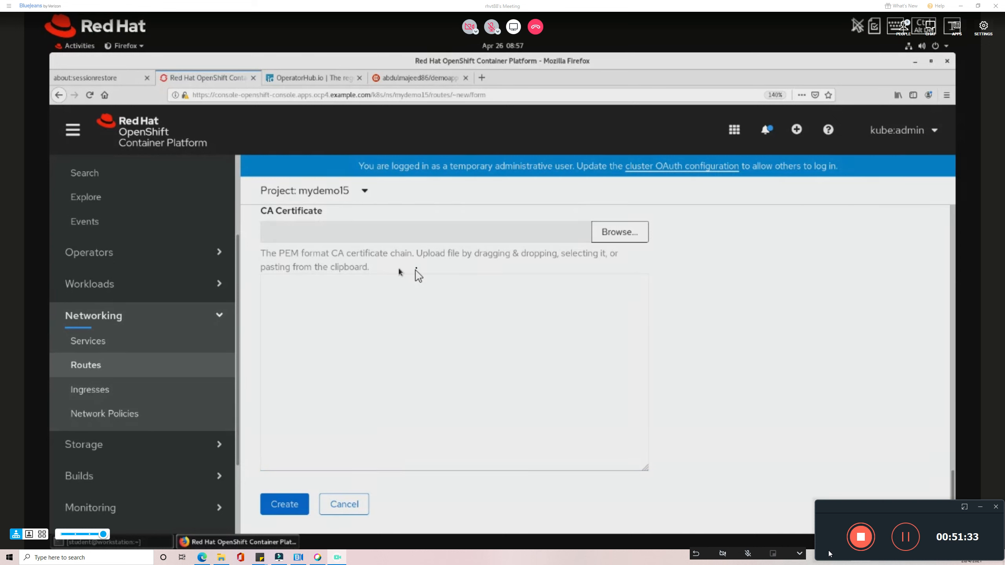
pyautogui.click(292, 503)
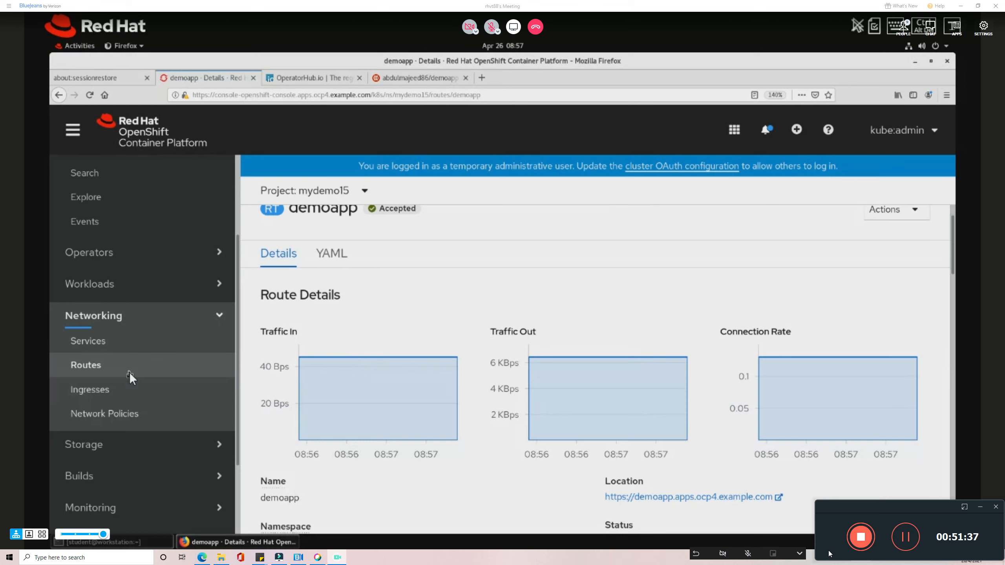
pyautogui.click(129, 373)
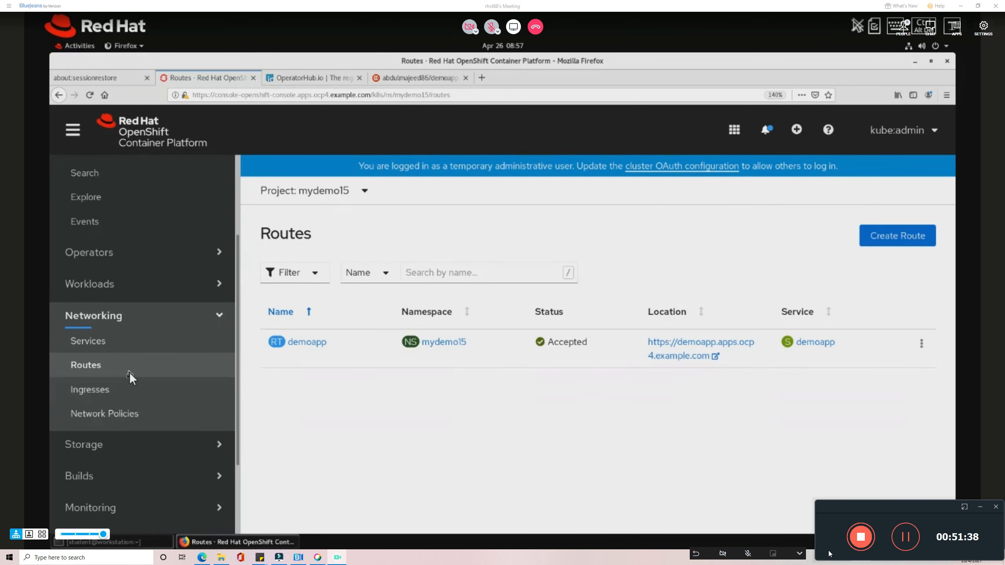
pyautogui.click(660, 346)
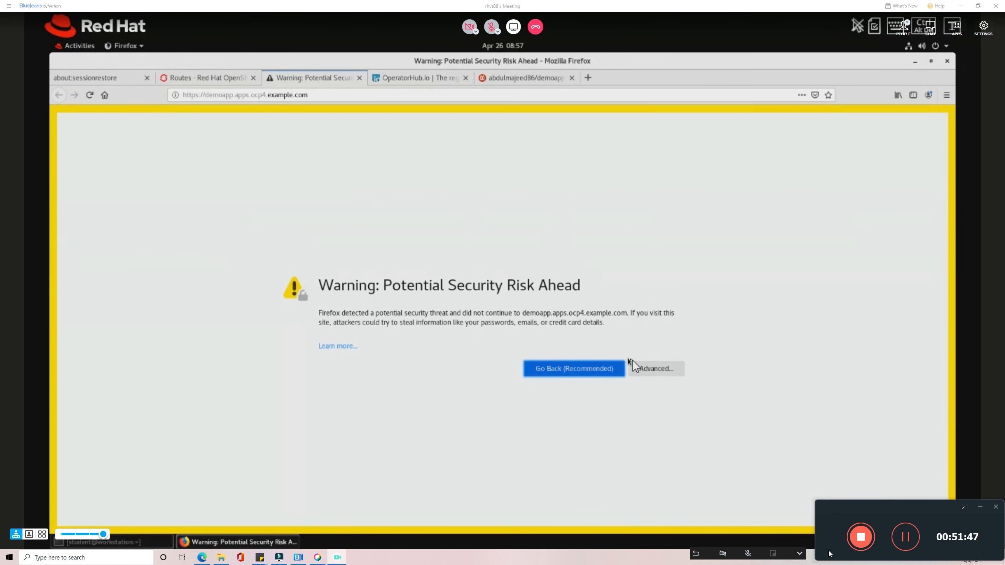
pyautogui.click(650, 368)
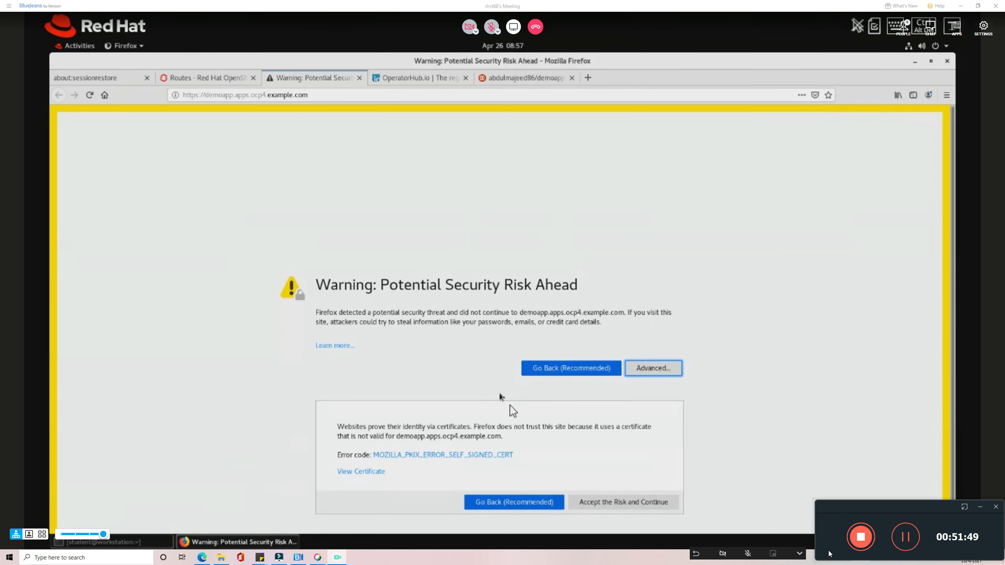
pyautogui.scroll(-1, 554, 443)
pyautogui.click(606, 492)
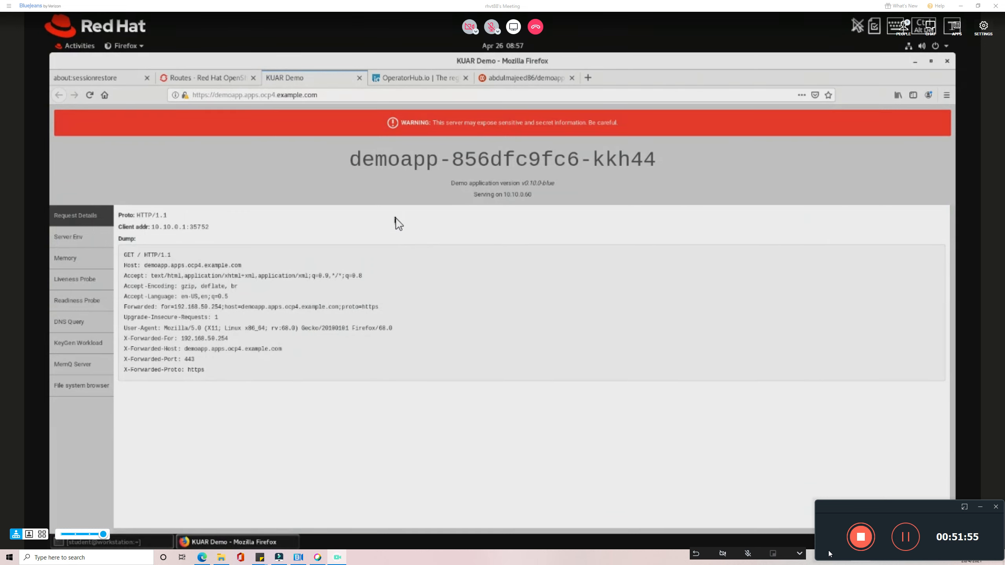
pyautogui.click(221, 77)
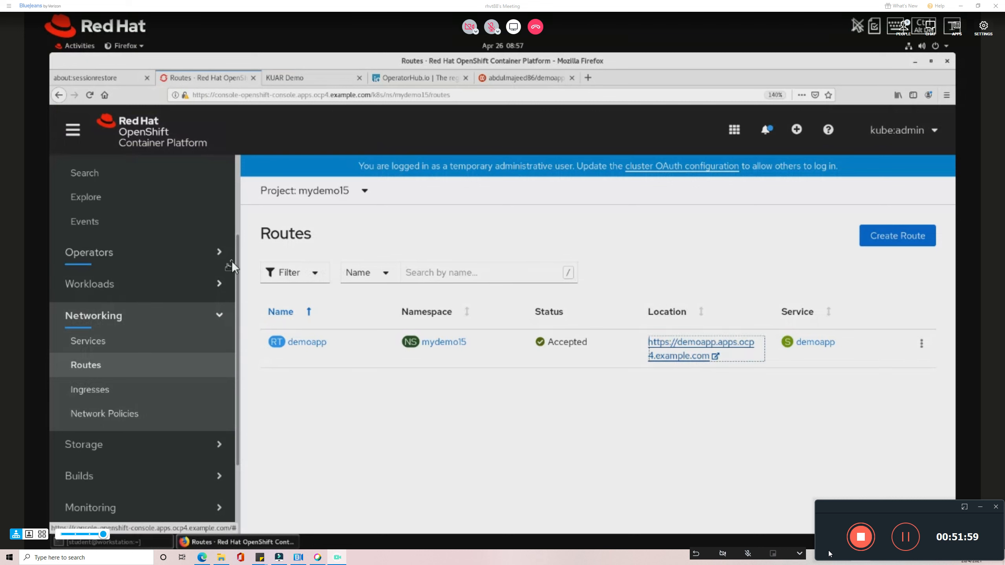
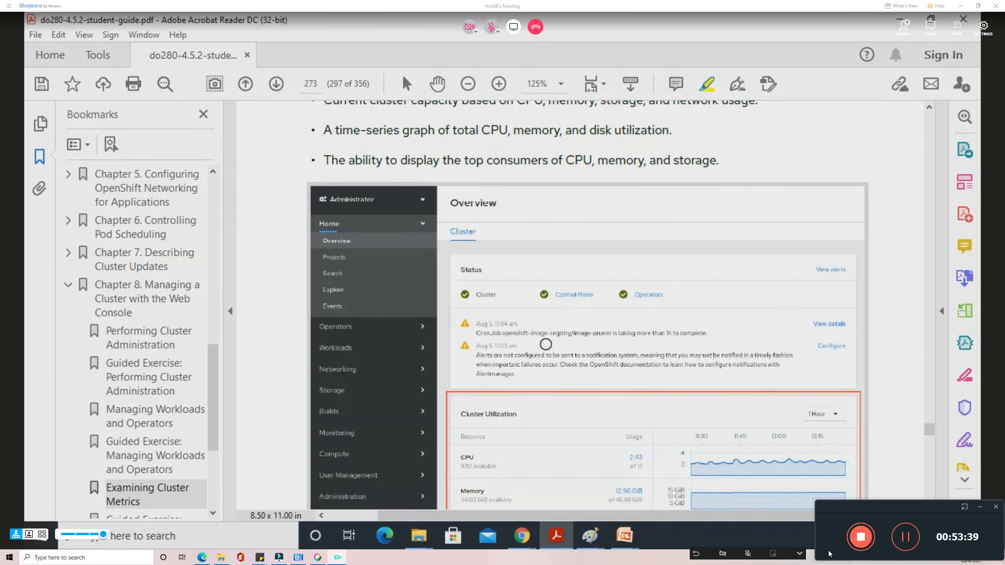
# Switch from the Acrobat student guide to the GLS VM Console window in Chrome.
pyautogui.click(522, 535)
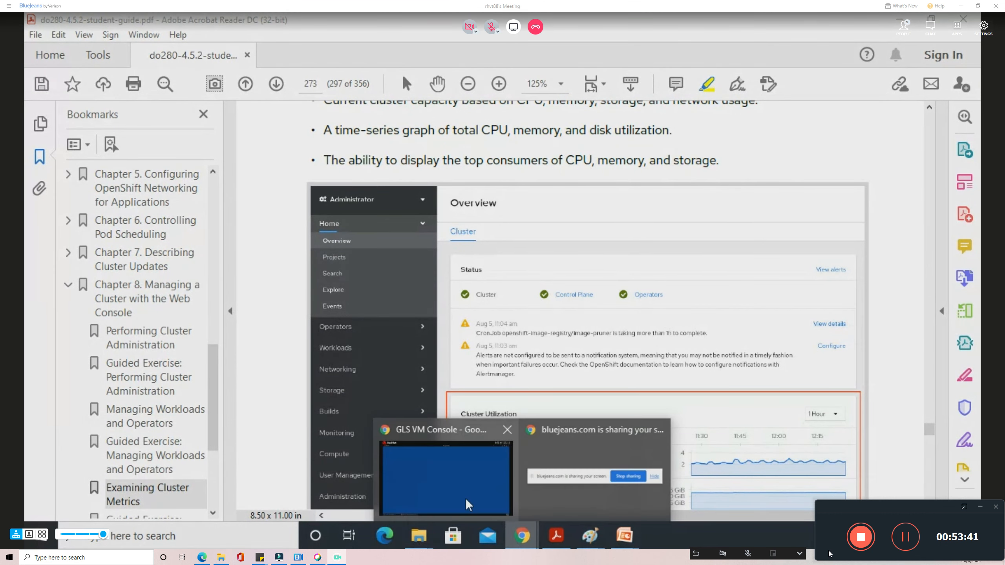
pyautogui.click(463, 500)
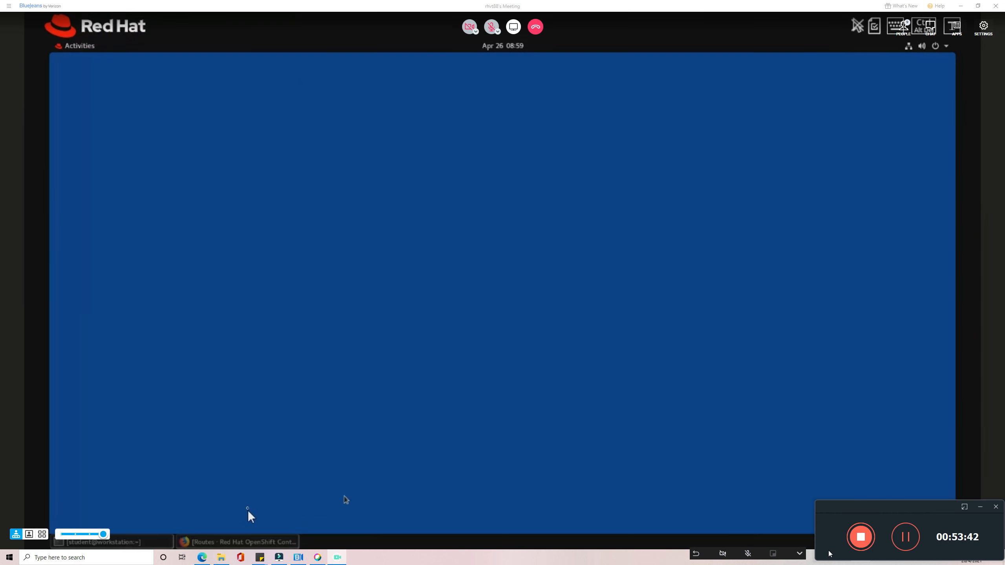
# Restore the OpenShift console window and open Home > Overview, scrolling down to Cluster Utilization.
pyautogui.click(245, 543)
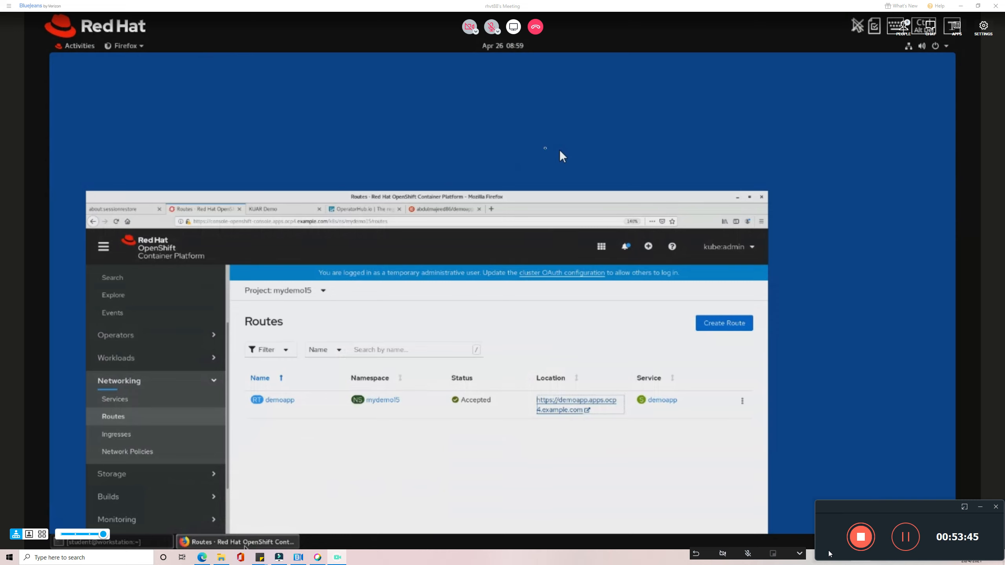
pyautogui.scroll(4, 80, 274)
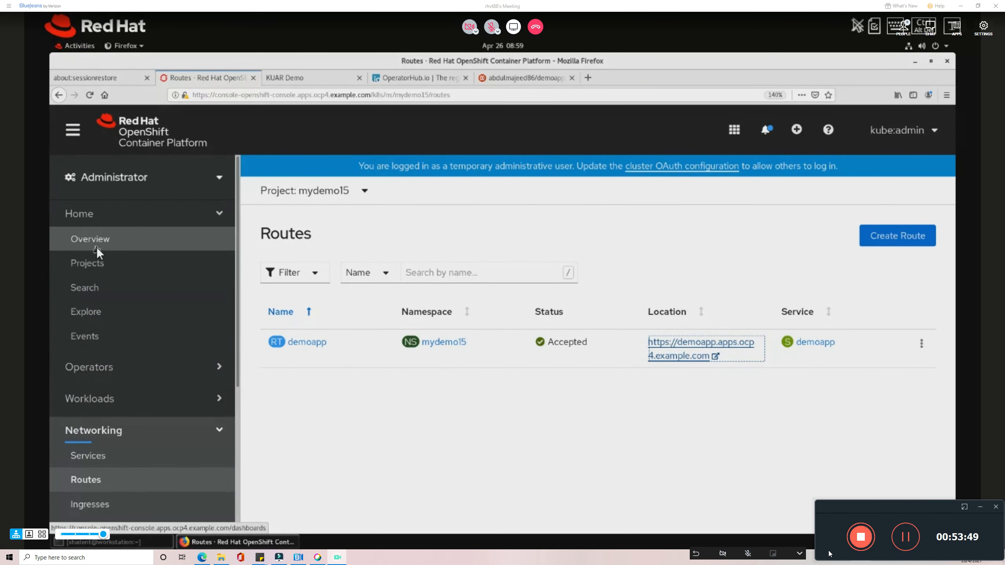
pyautogui.click(97, 247)
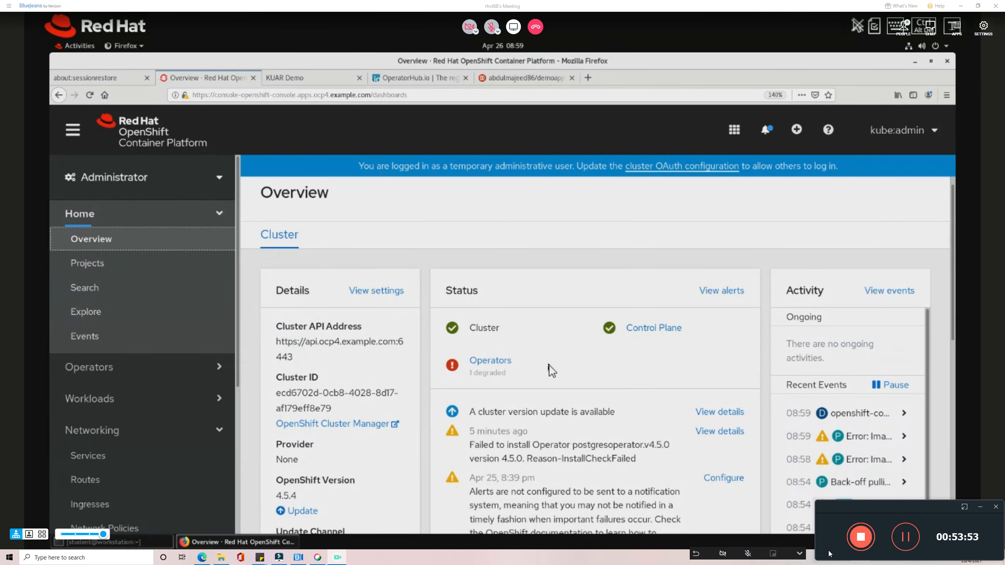
pyautogui.scroll(-3, 552, 371)
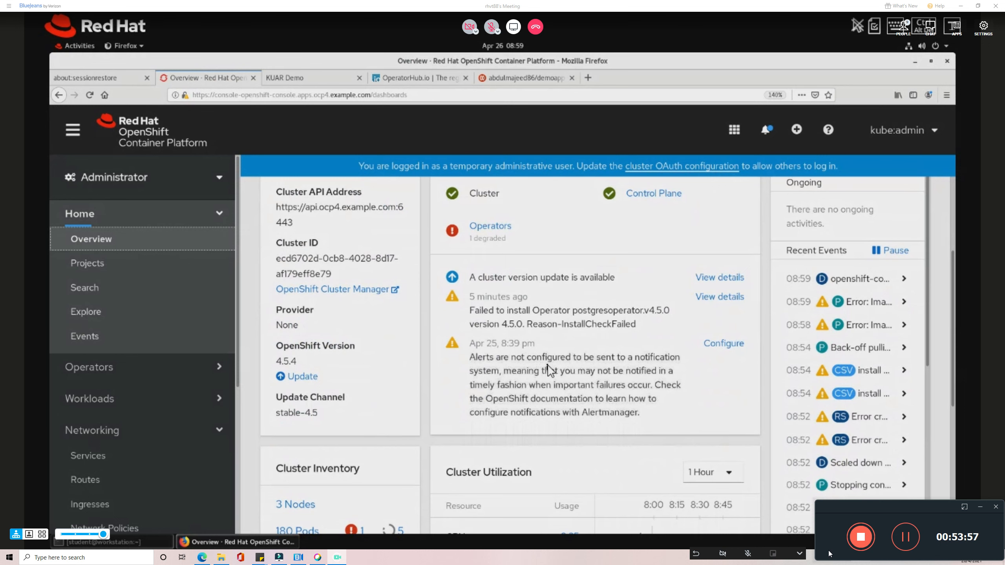
pyautogui.scroll(-5, 550, 371)
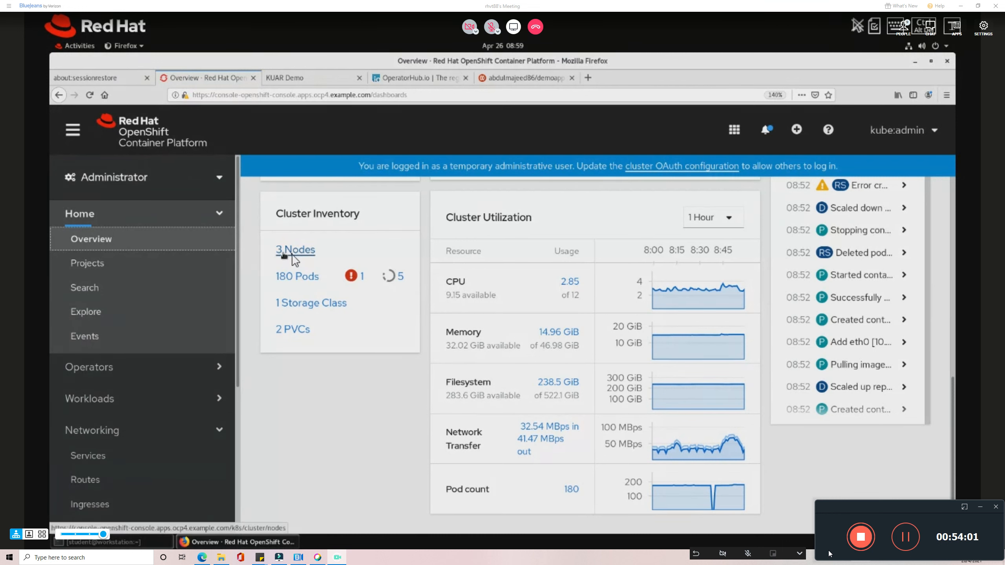
# View cluster CPU usage in Metrics, then return to Overview and scroll through the utilization charts.
pyautogui.click(702, 299)
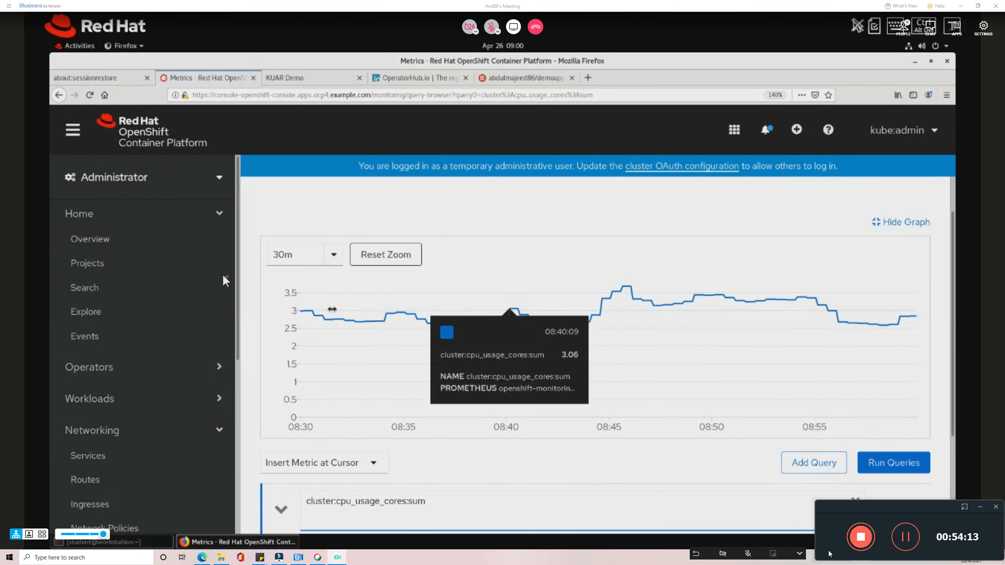
pyautogui.click(157, 245)
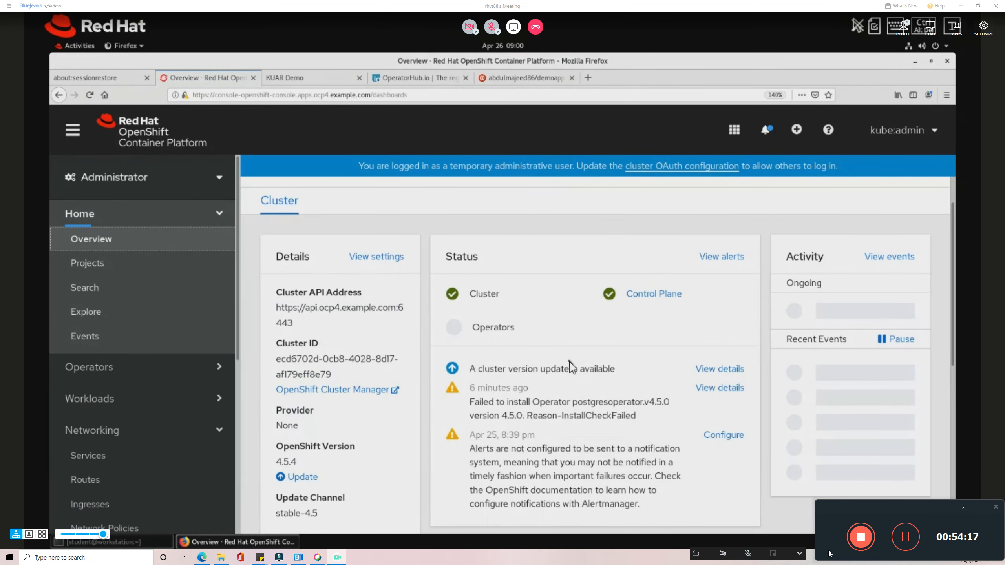
pyautogui.scroll(-5, 570, 364)
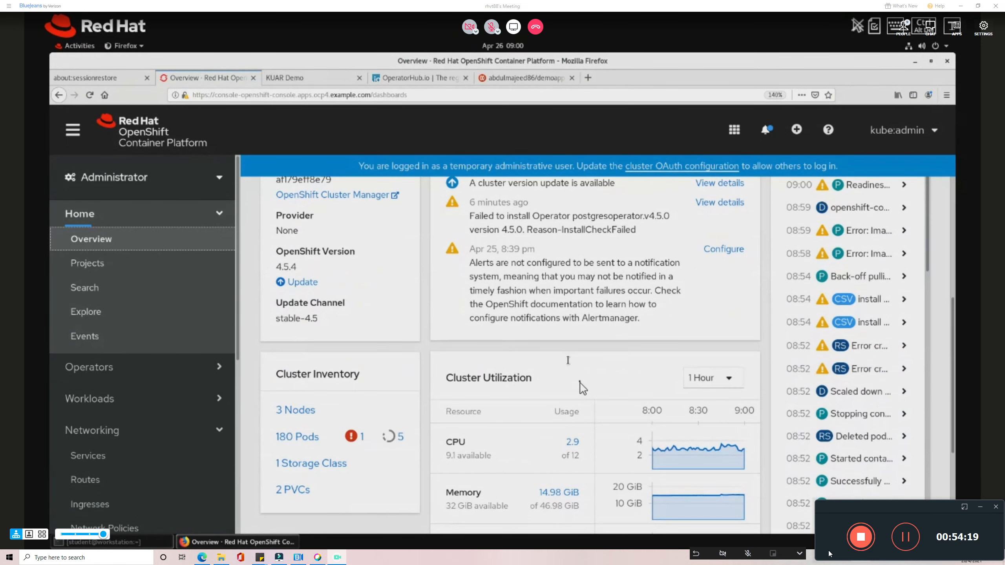
pyautogui.scroll(-4, 581, 383)
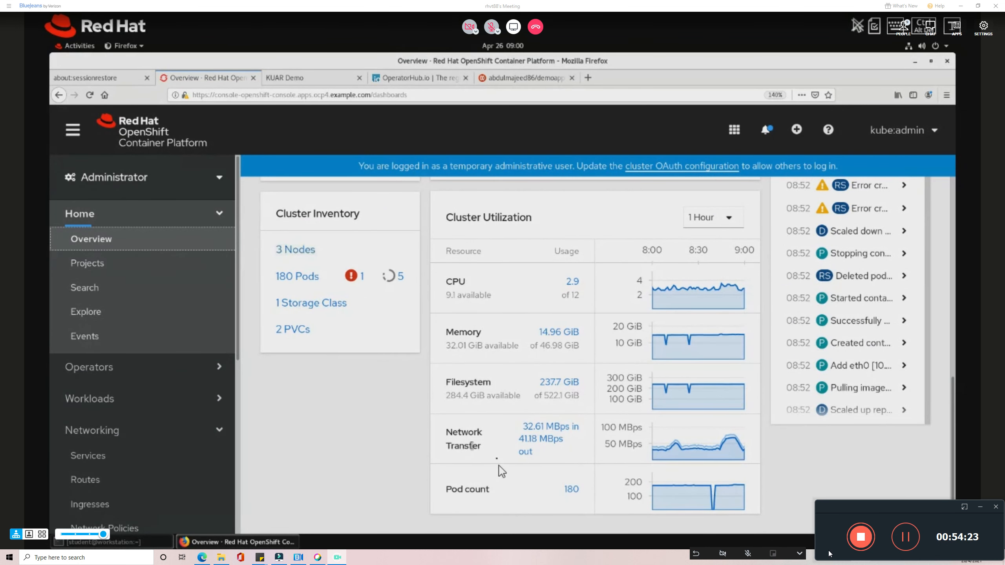
pyautogui.moveTo(642, 500)
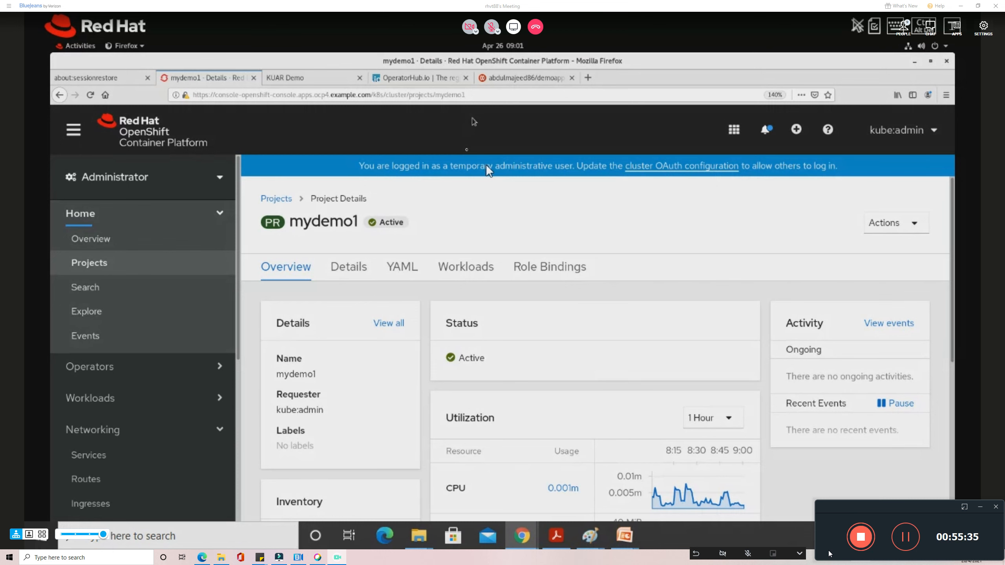
# Highlight the Pods entry in the student guide's screenshot, then return to the console.
pyautogui.hotkey('alt', 'Tab')
pyautogui.scroll(-3, 496, 249)
pyautogui.moveTo(324, 361); pyautogui.dragTo(466, 361)
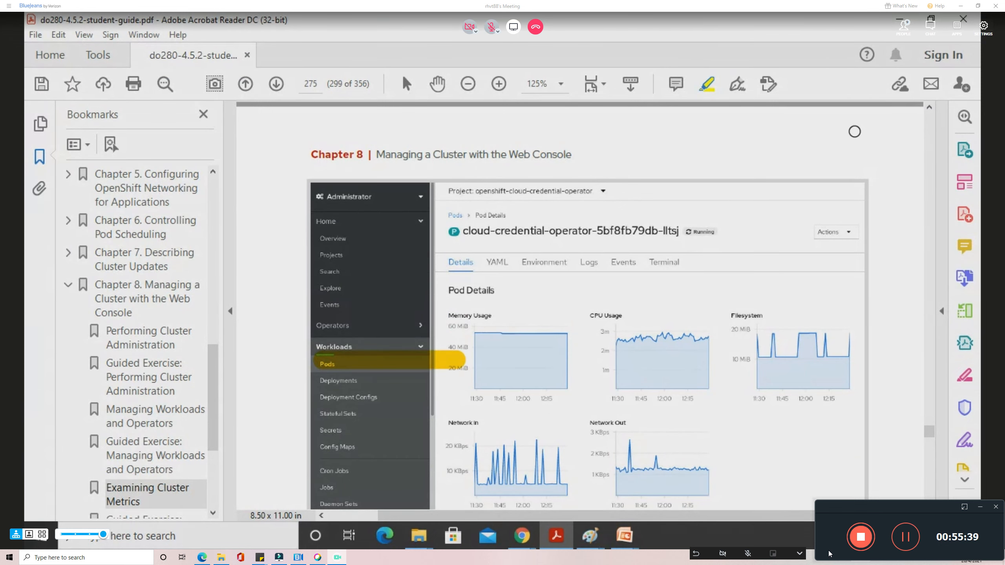
pyautogui.hotkey('alt', 'Tab')
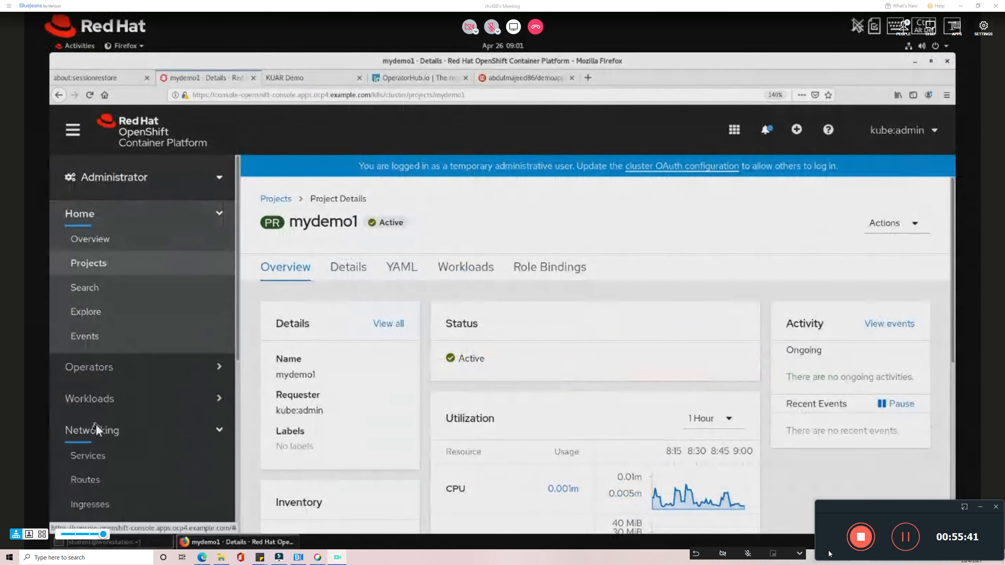
# Open the Workloads > Pods list for the mydemo1 project.
pyautogui.scroll(-5, 96, 425)
pyautogui.scroll(-4, 99, 418)
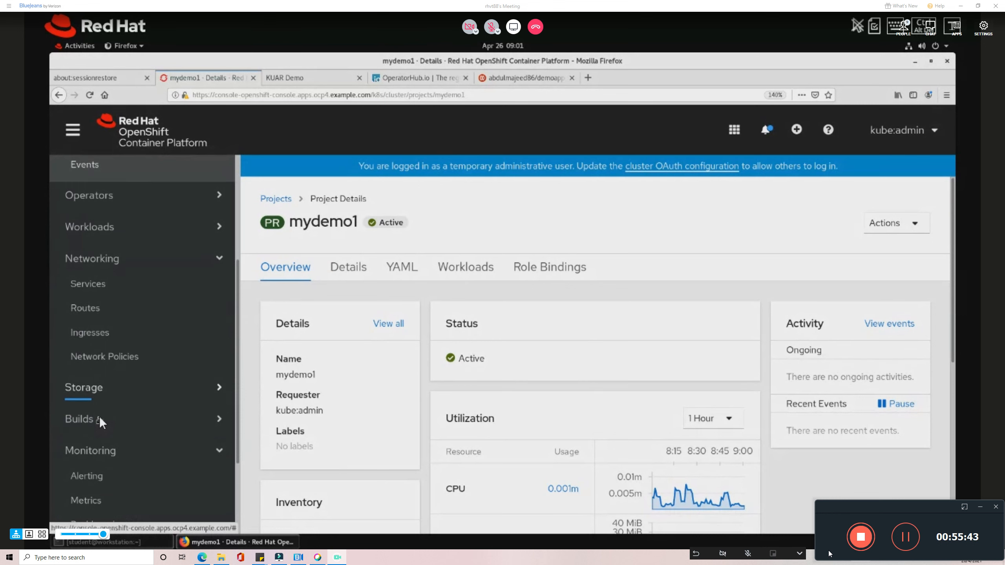
pyautogui.scroll(5, 114, 317)
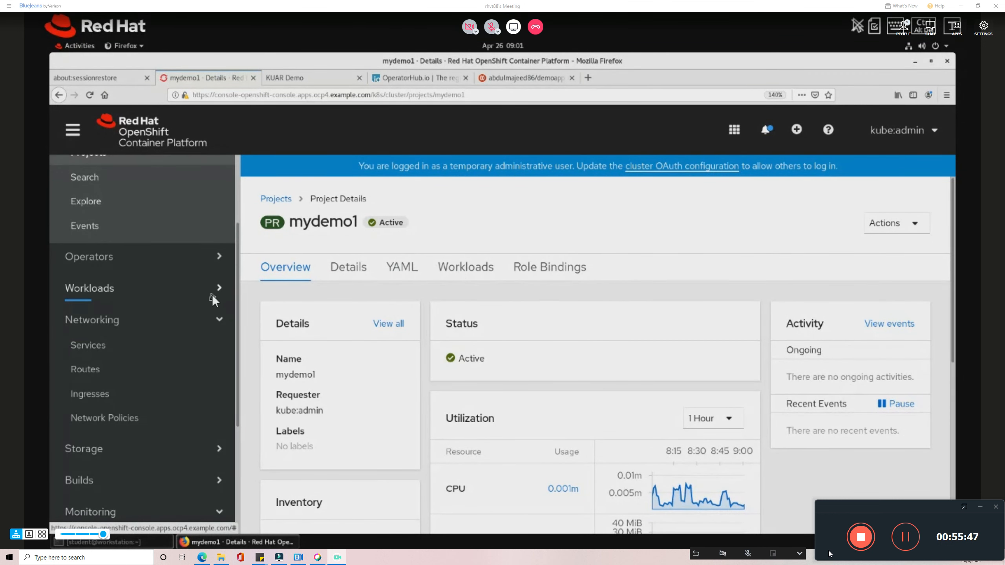
pyautogui.click(212, 295)
pyautogui.click(101, 319)
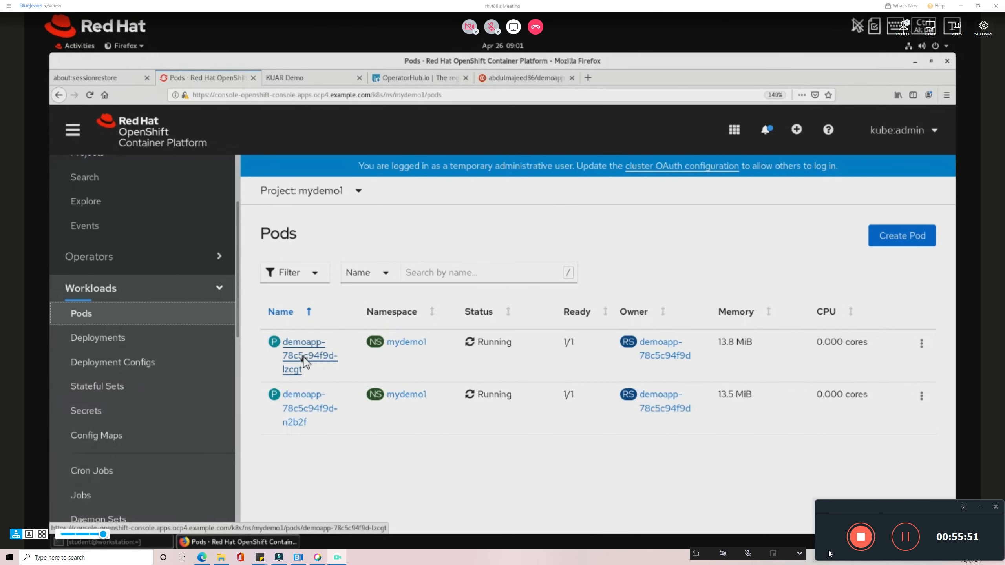
# Open pod demoapp-78c5c94f9d-n2b2f and graph its CPU Usage in the Metrics browser.
pyautogui.click(304, 408)
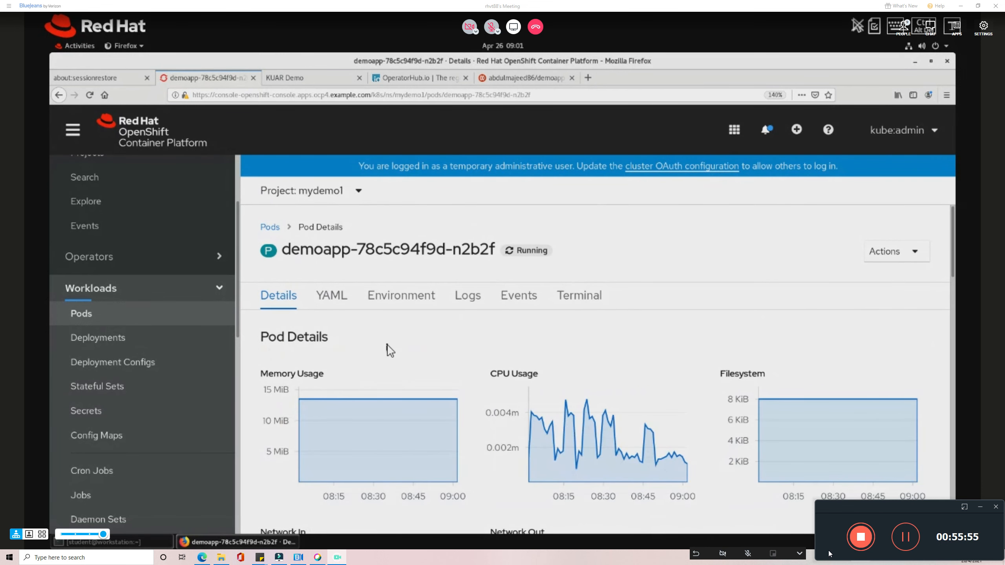
pyautogui.scroll(-1, 390, 350)
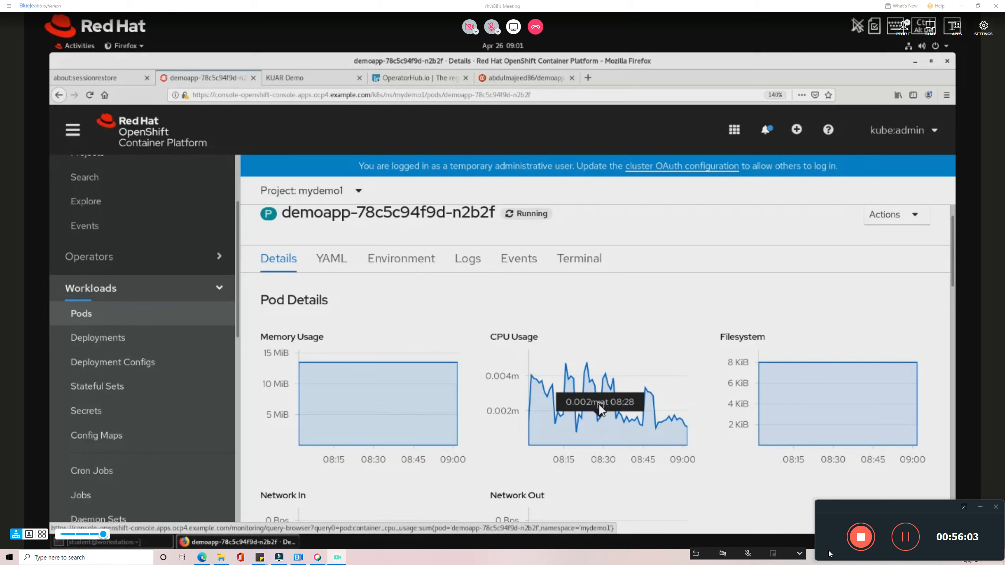
pyautogui.scroll(-3, 598, 405)
pyautogui.click(561, 312)
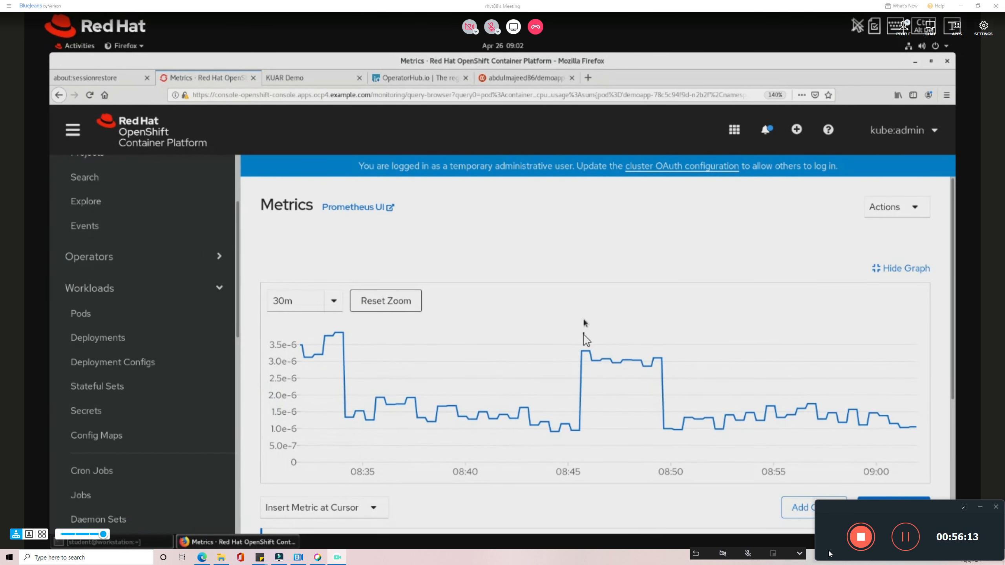
# Re-run the pod:container_cpu_usage:sum query to refresh the demoapp pod's CPU value.
pyautogui.scroll(-3, 584, 334)
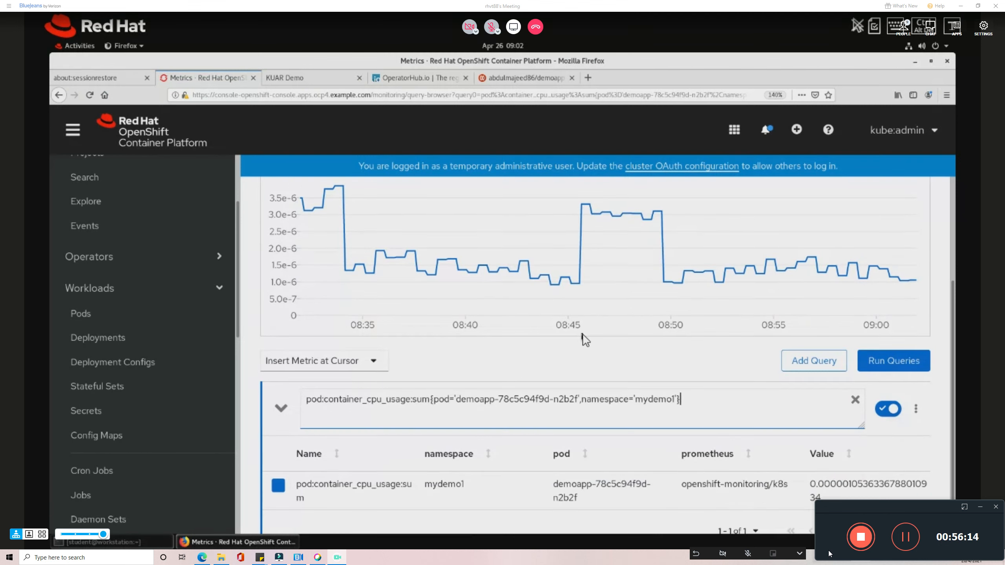
pyautogui.click(915, 366)
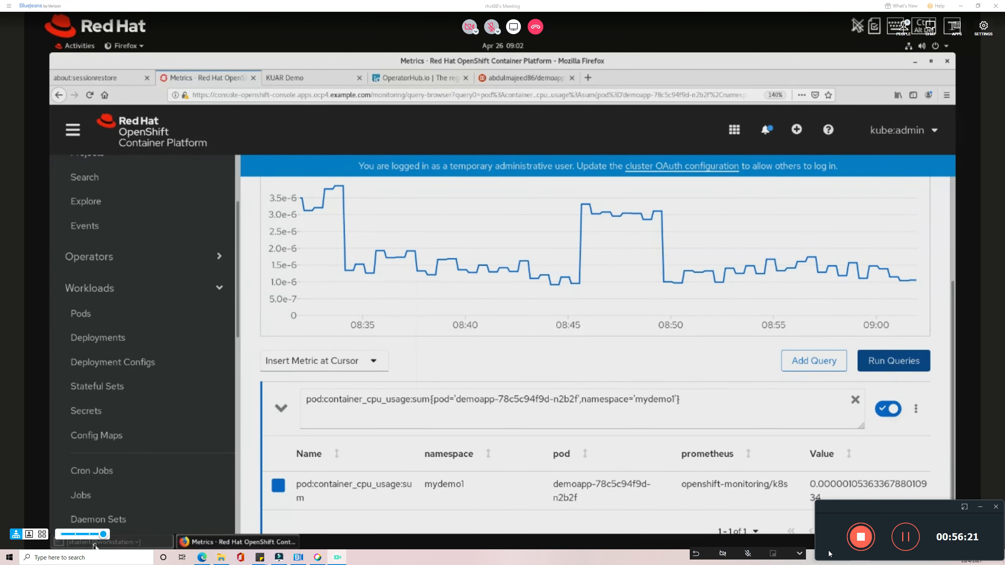
pyautogui.hotkey('alt', 'Tab')
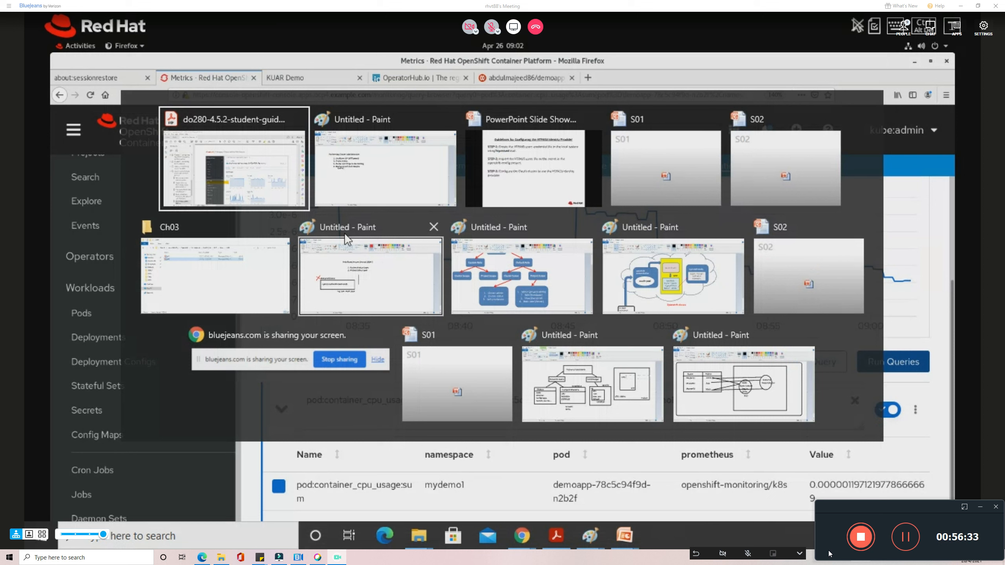
# Switch to the student guide and scroll to Figure 8.20's Prometheus query graph.
pyautogui.hotkey('alt', 'Tab')
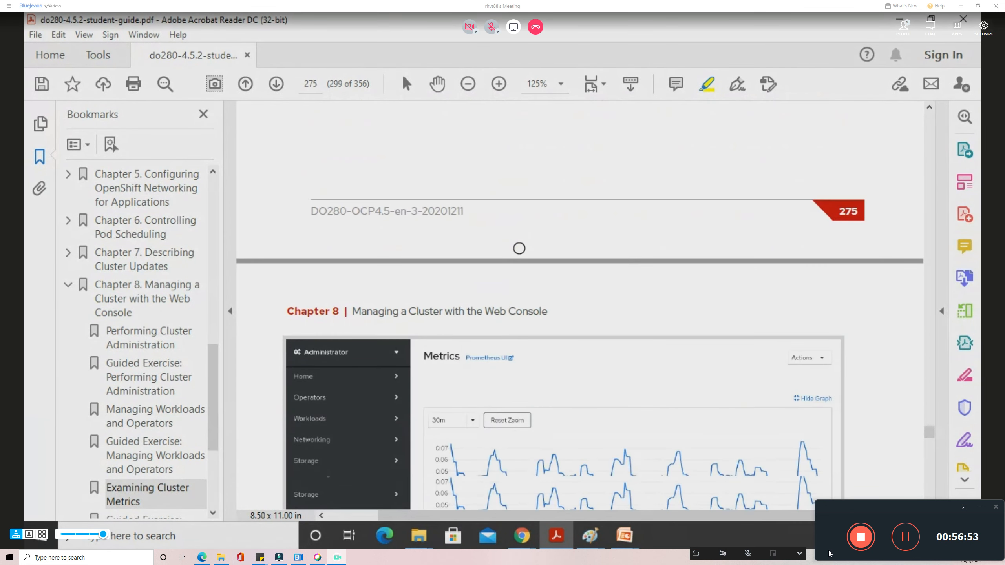
pyautogui.scroll(-3, 519, 243)
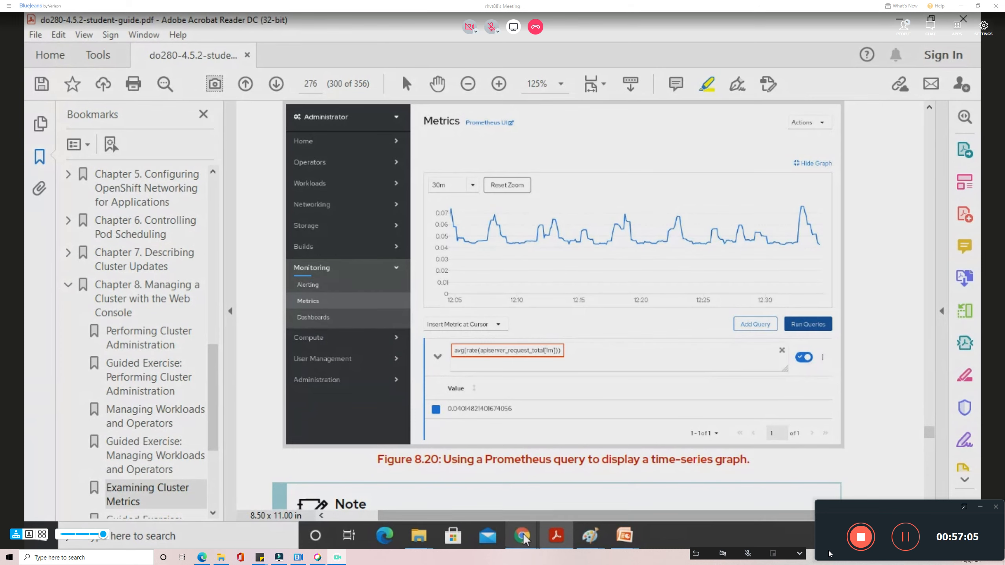
# Return to the OpenShift console window and open Monitoring > Metrics.
pyautogui.moveTo(521, 536)
pyautogui.click(487, 500)
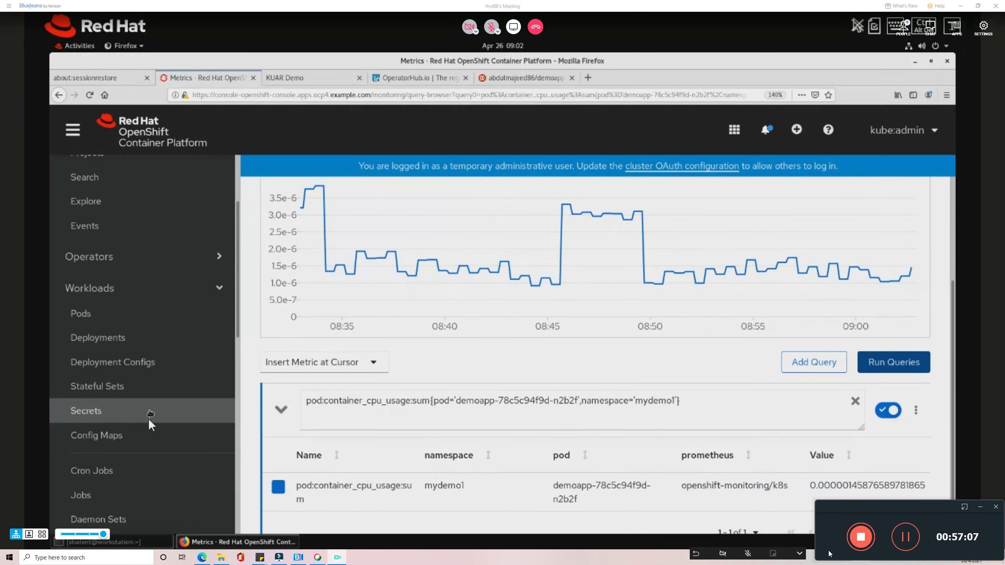
pyautogui.scroll(-6, 147, 417)
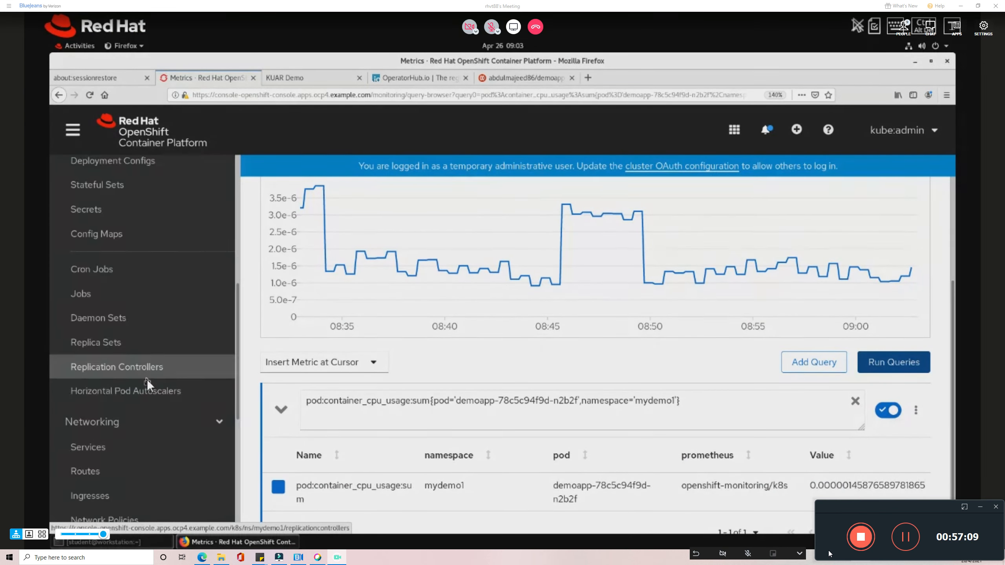
pyautogui.scroll(-3, 144, 403)
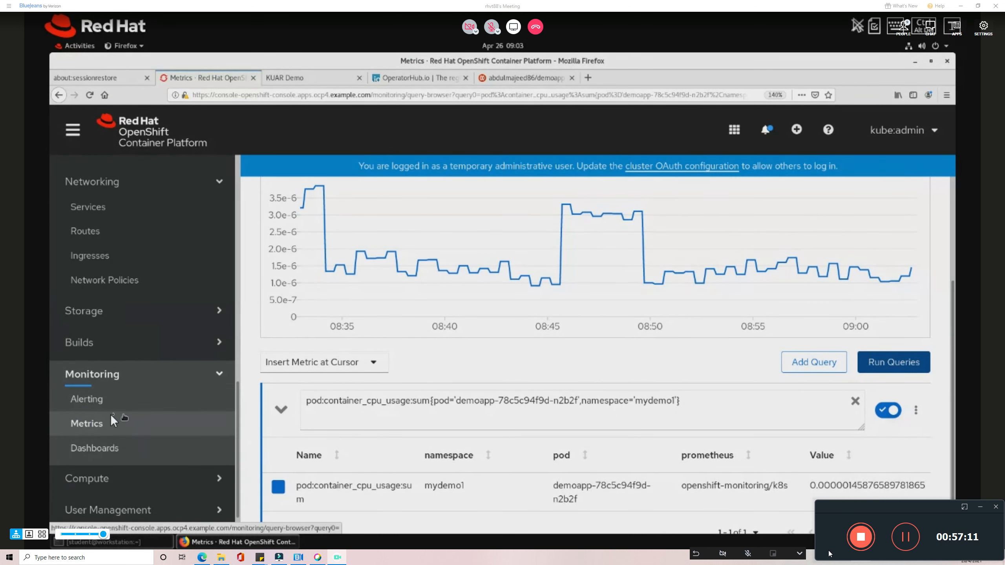
pyautogui.click(95, 424)
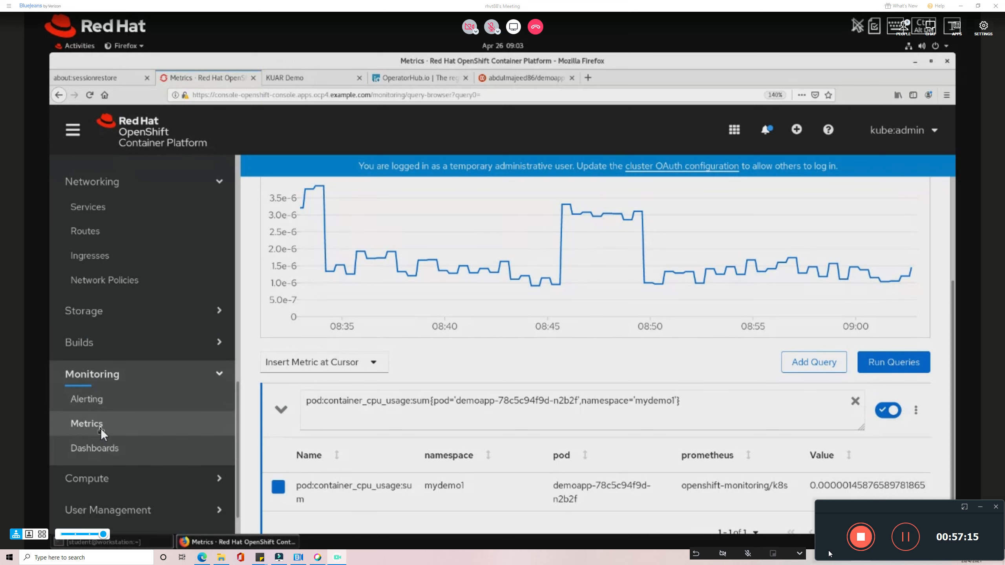
pyautogui.click(100, 426)
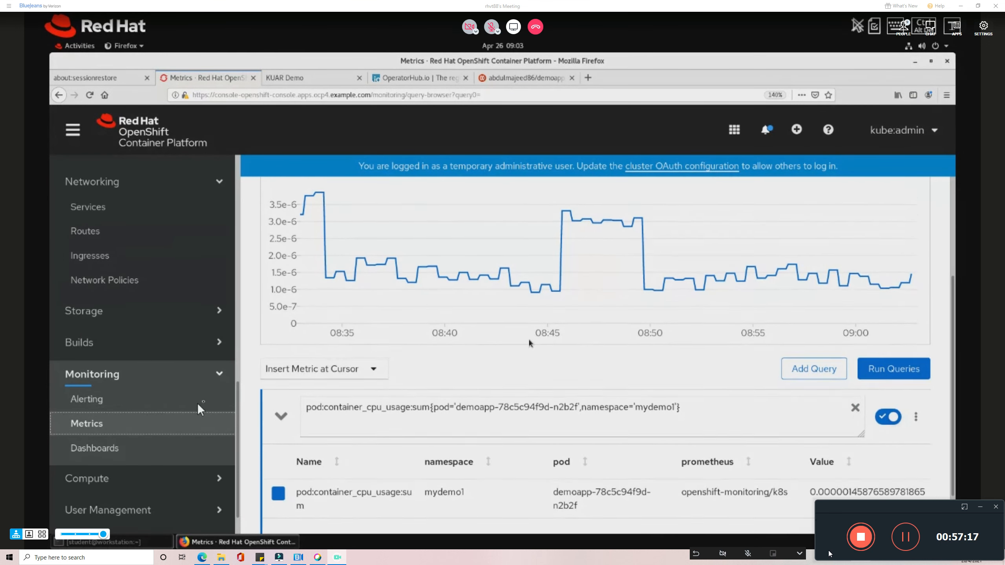
# Visit Builds > Builds in mydemo1, then reopen Monitoring > Metrics with an empty query.
pyautogui.click(126, 344)
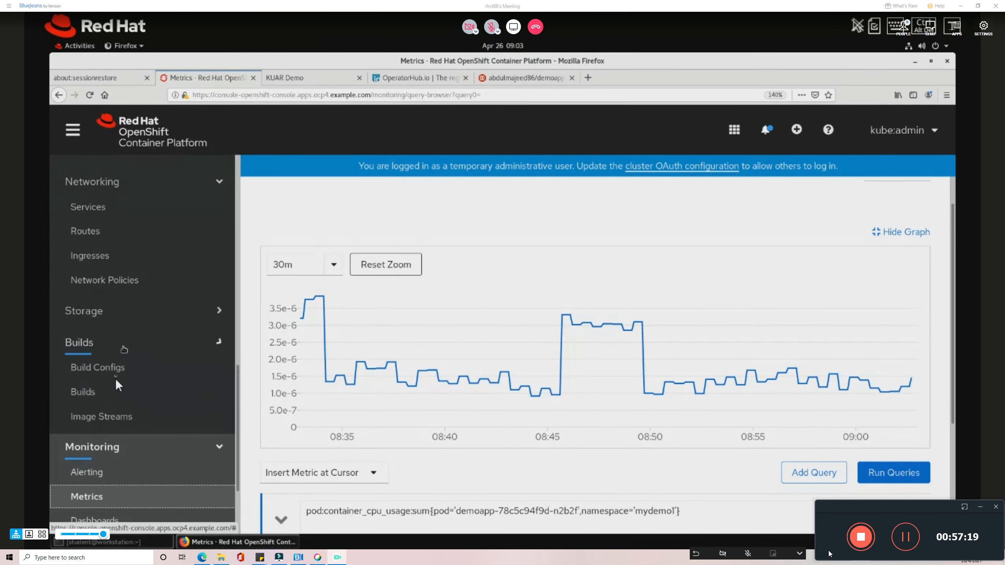
pyautogui.click(107, 394)
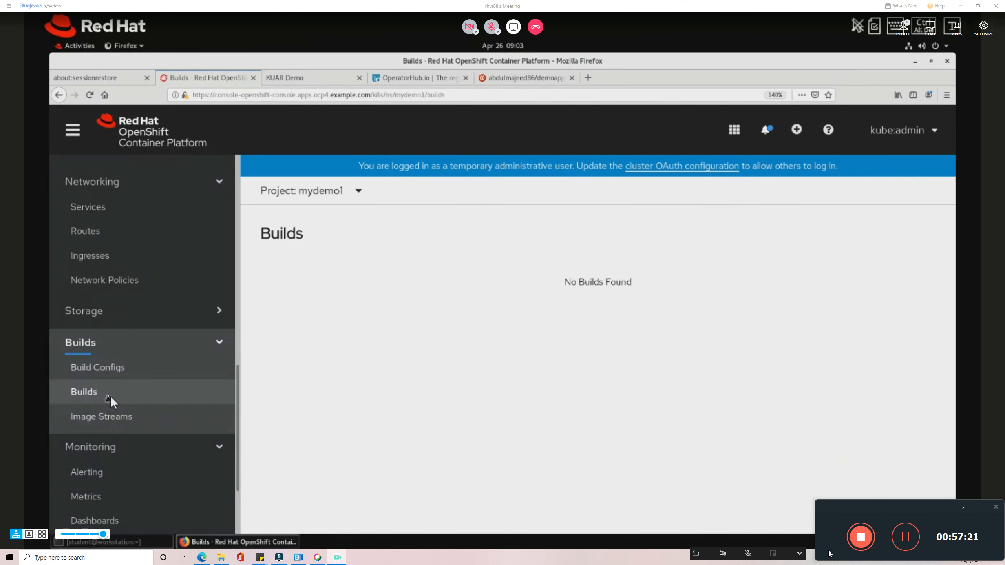
pyautogui.scroll(-3, 112, 397)
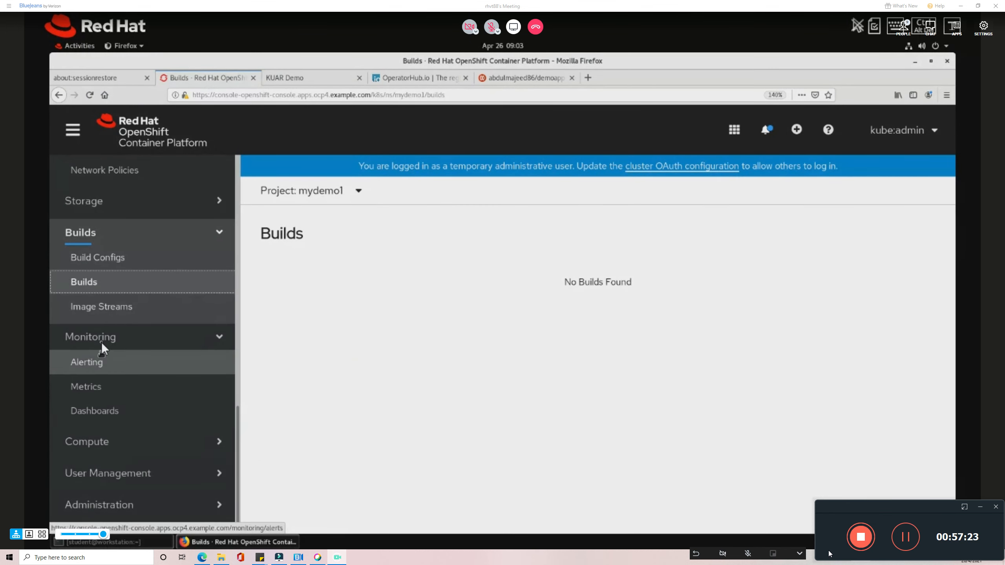
pyautogui.click(101, 342)
pyautogui.click(95, 414)
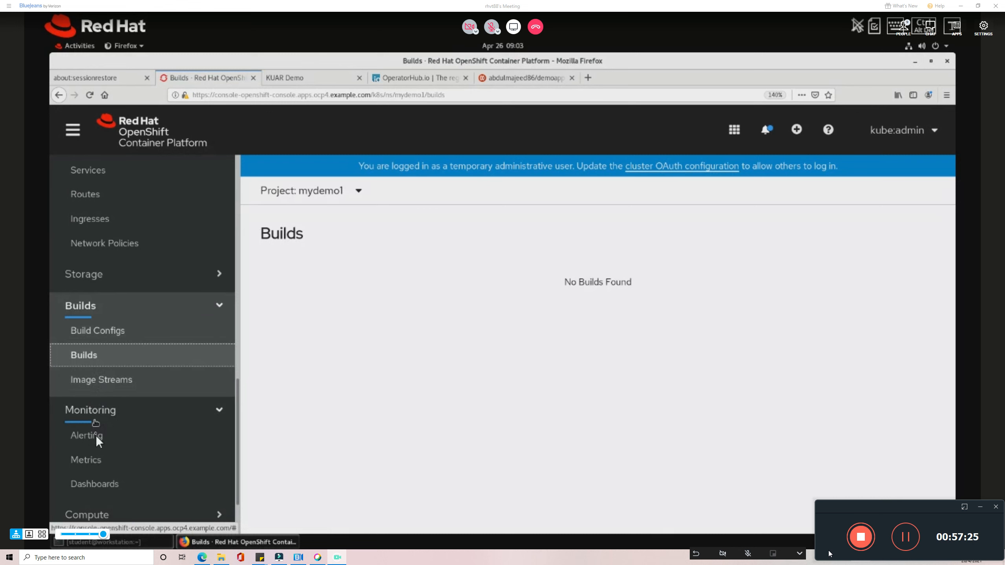
pyautogui.click(99, 460)
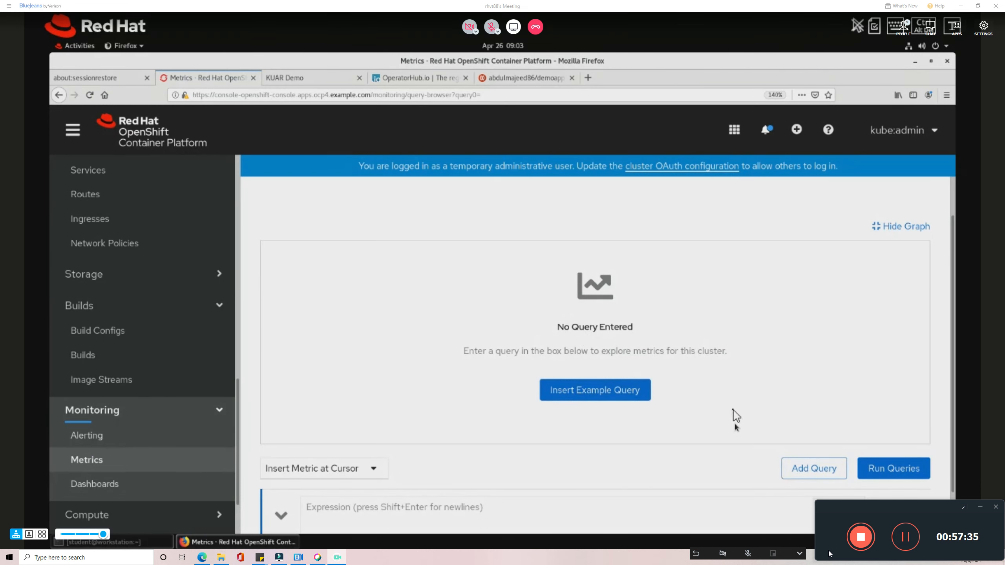
# Insert and run the example query sum(sort_desc(sum_over_time(ALERTS{alertstate="firing"}[24h]))) by (alertname).
pyautogui.click(604, 399)
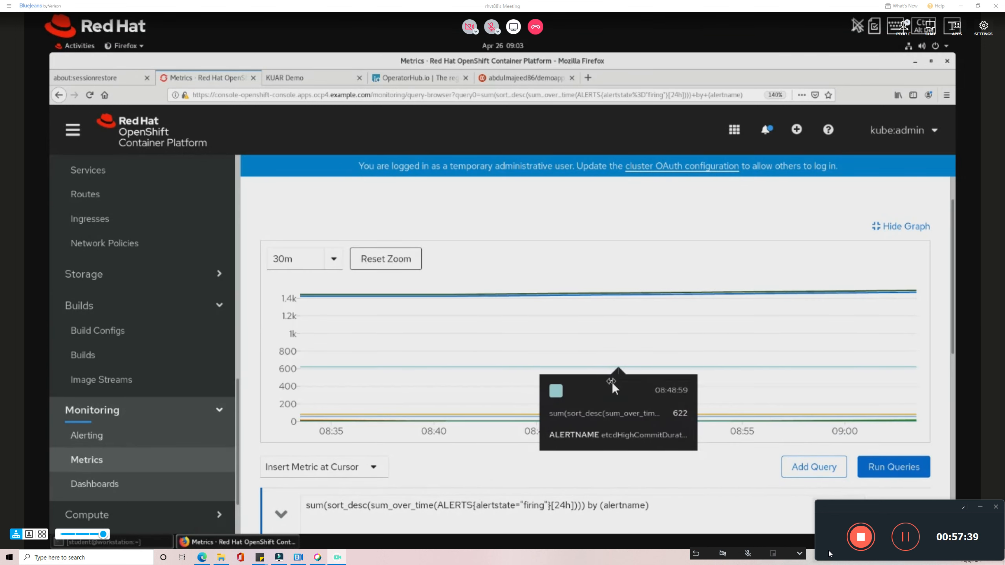
pyautogui.scroll(-3, 318, 424)
pyautogui.moveTo(311, 406); pyautogui.dragTo(516, 406)
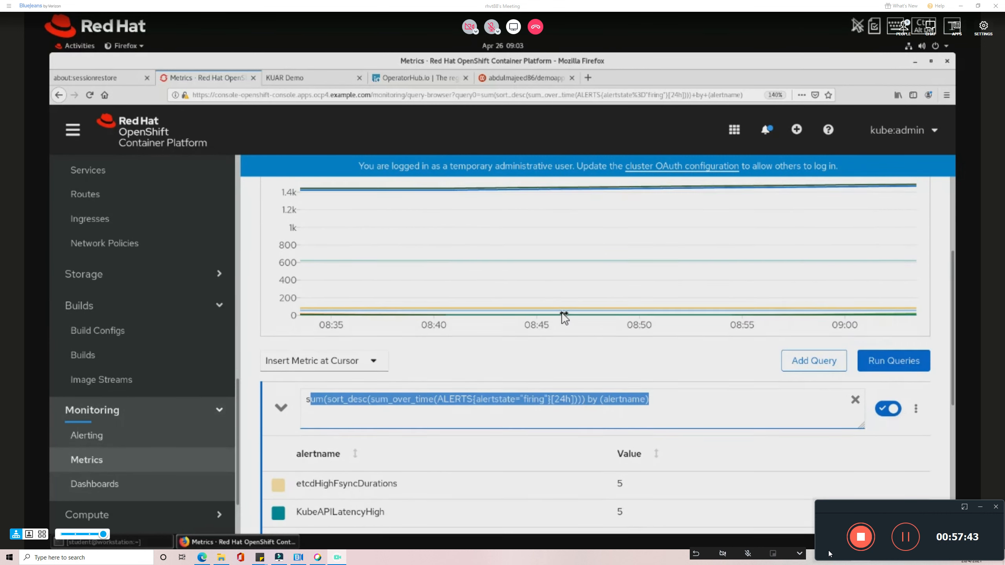
pyautogui.scroll(2, 564, 317)
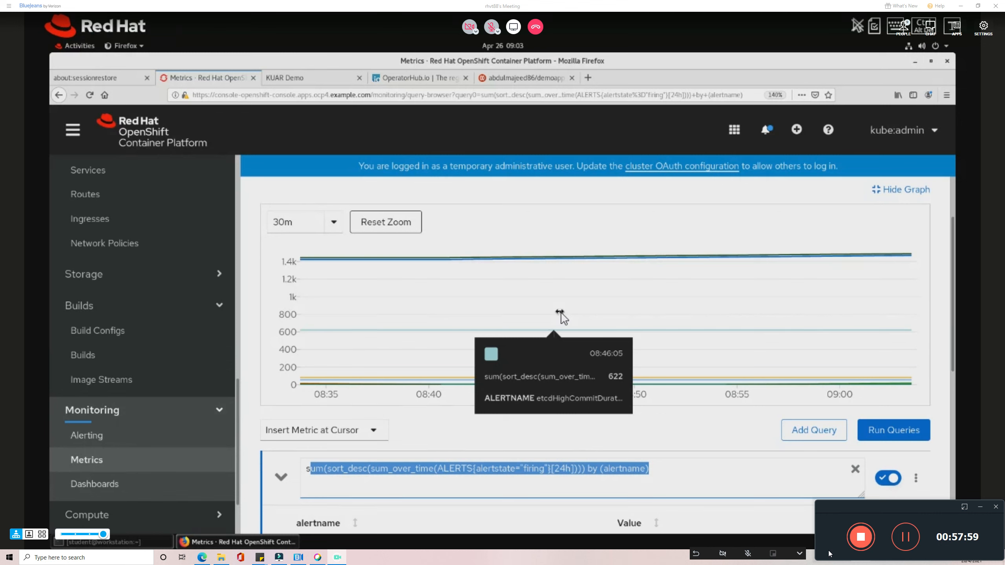
pyautogui.click(925, 433)
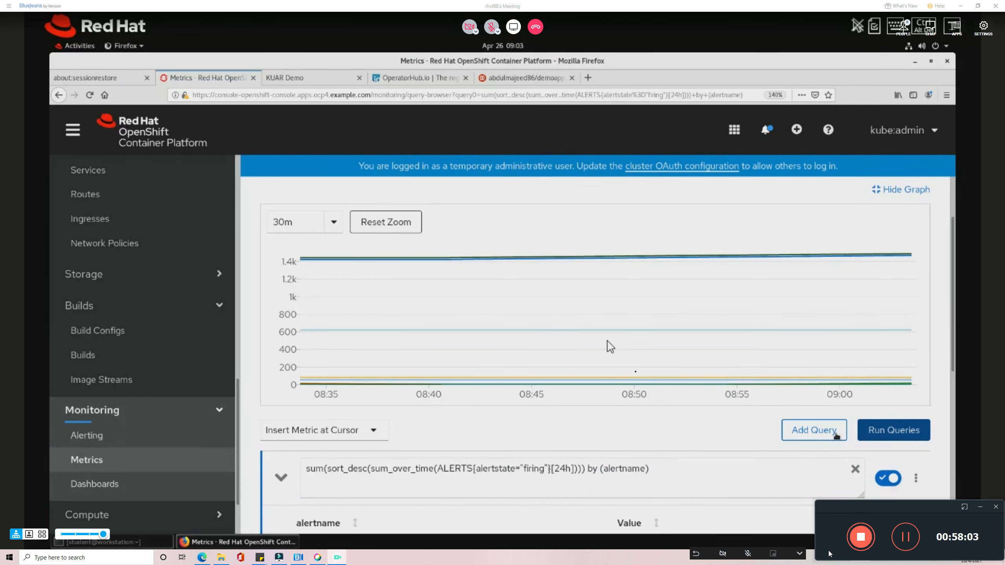
pyautogui.moveTo(599, 291)
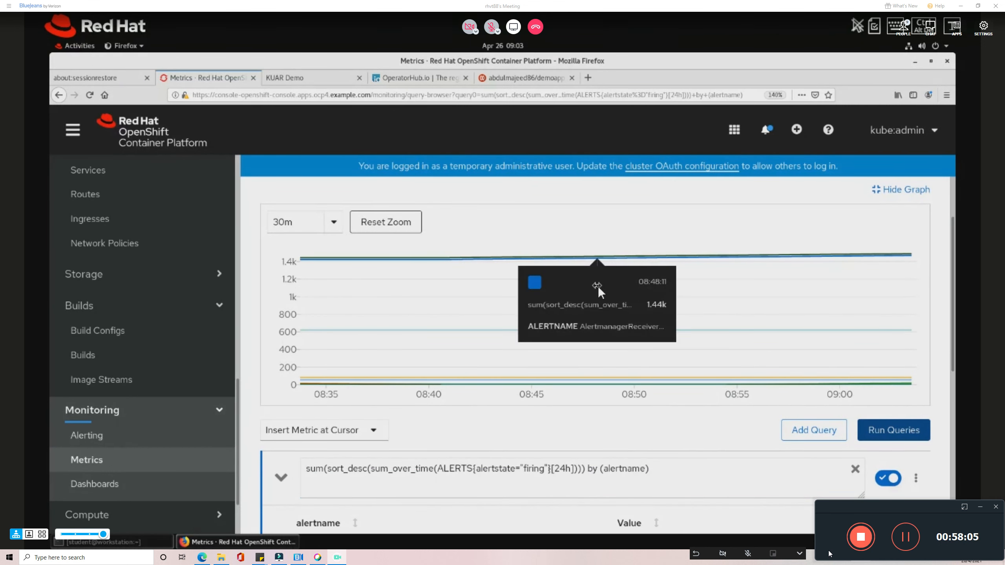
pyautogui.hotkey('alt', 'Tab')
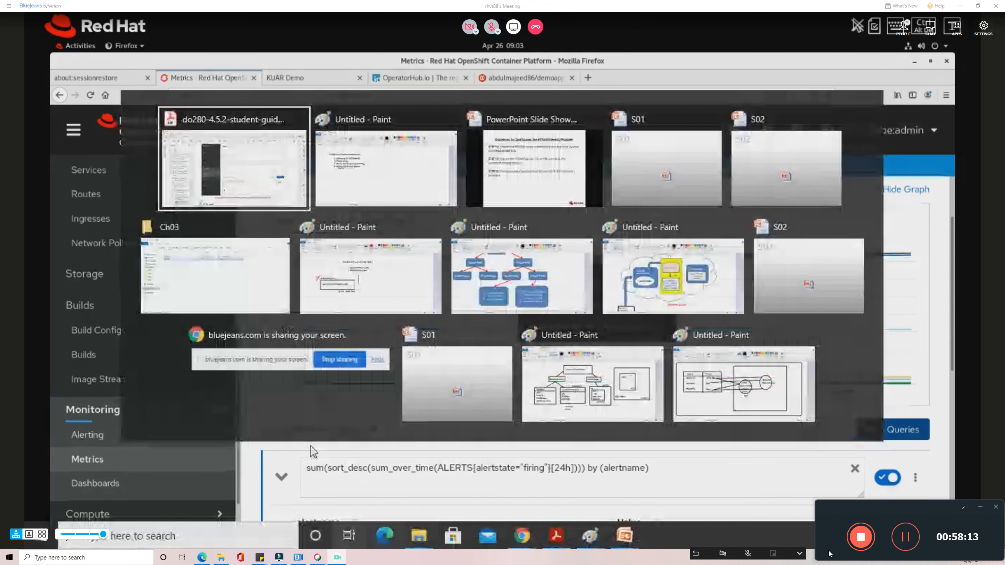
# Back in the student guide, go via the Chapter 8 bookmark to Chapter 7, Describing Cluster Updates.
pyautogui.hotkey('alt', 'Tab')
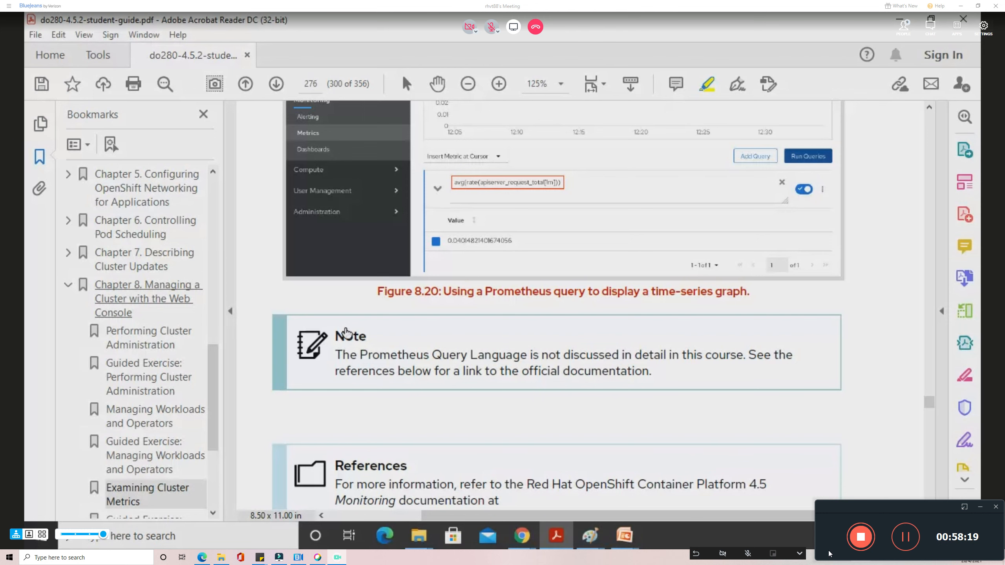
pyautogui.click(132, 305)
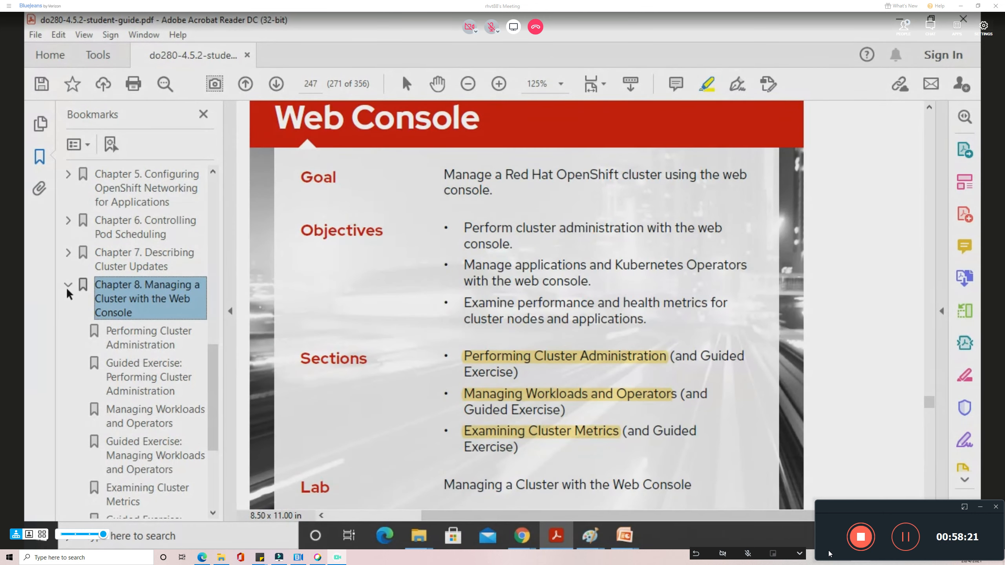
pyautogui.press('super')
pyautogui.press('super')
pyautogui.click(68, 286)
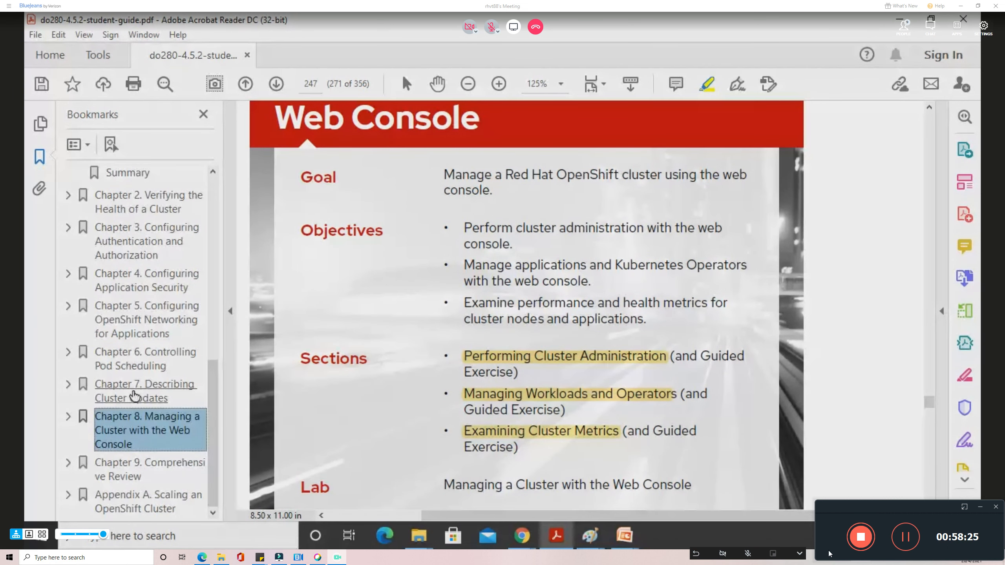
pyautogui.click(135, 396)
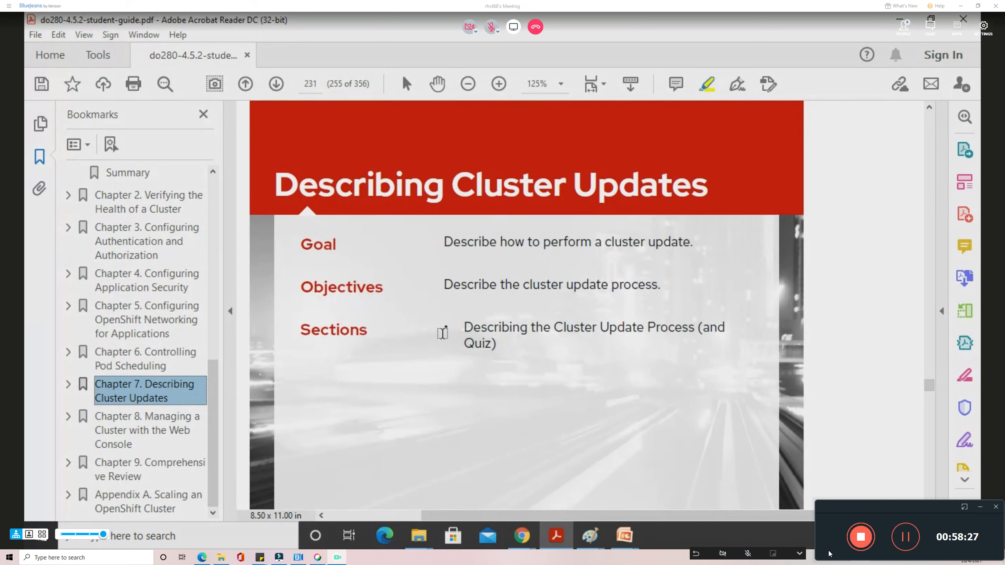